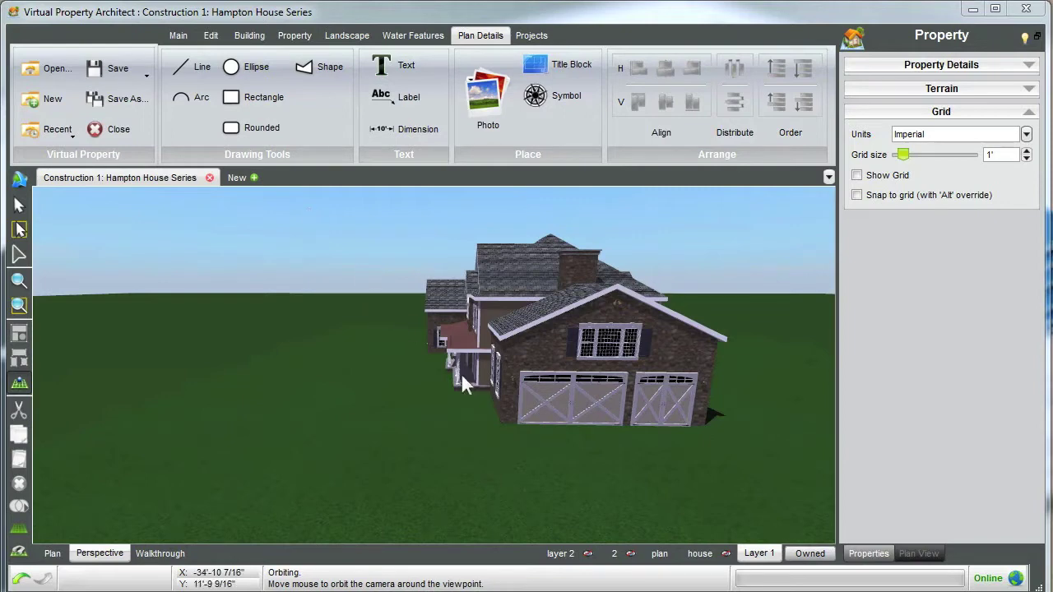
Step: Create a new layer named Front Hardscape
{"action": "left_click", "coordinate": [661, 554]}
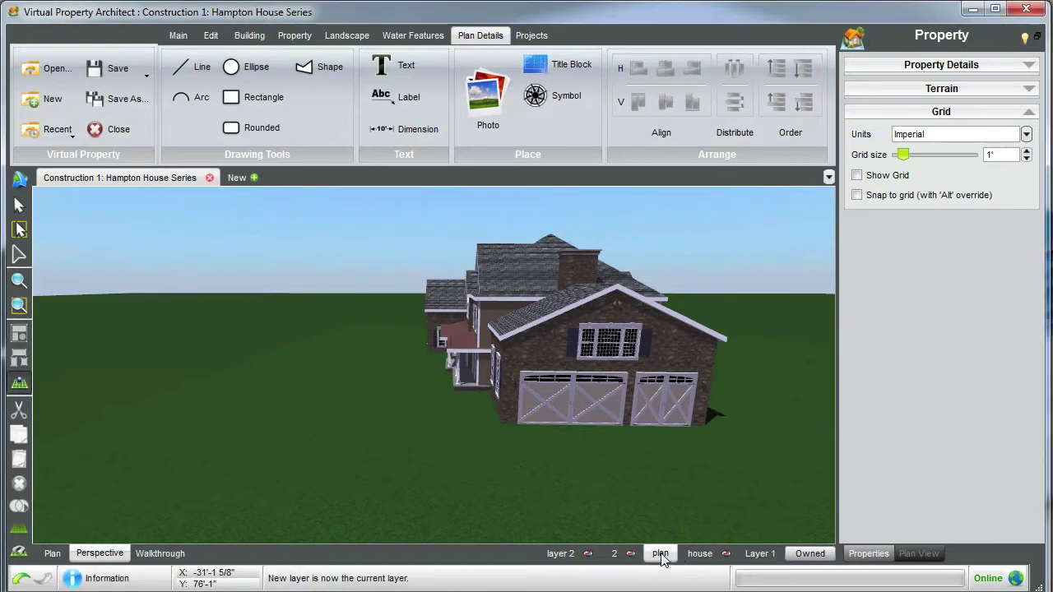
{"action": "right_click", "coordinate": [662, 555]}
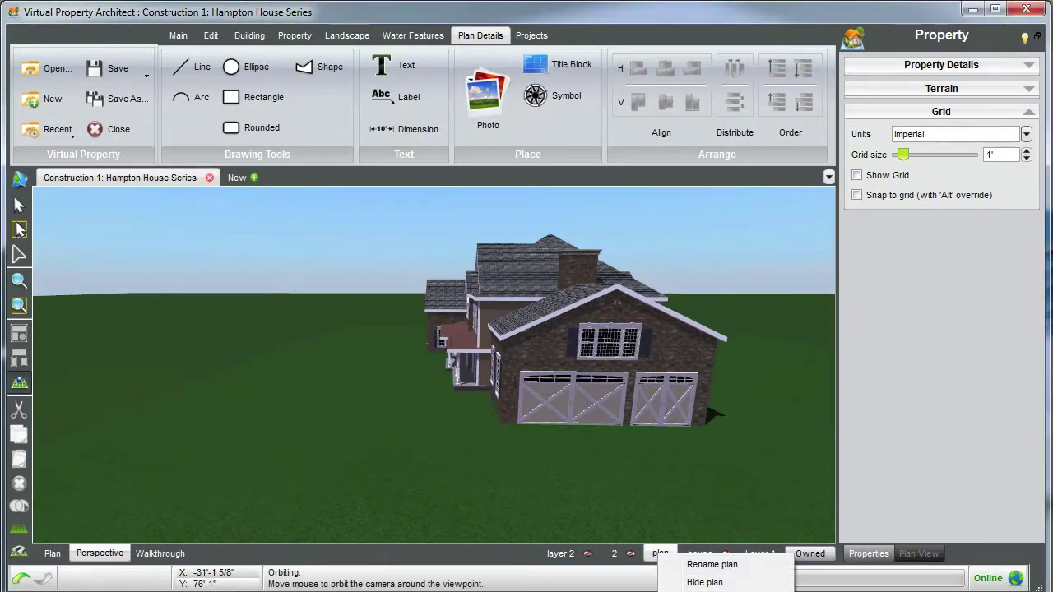
{"action": "left_click", "coordinate": [700, 591]}
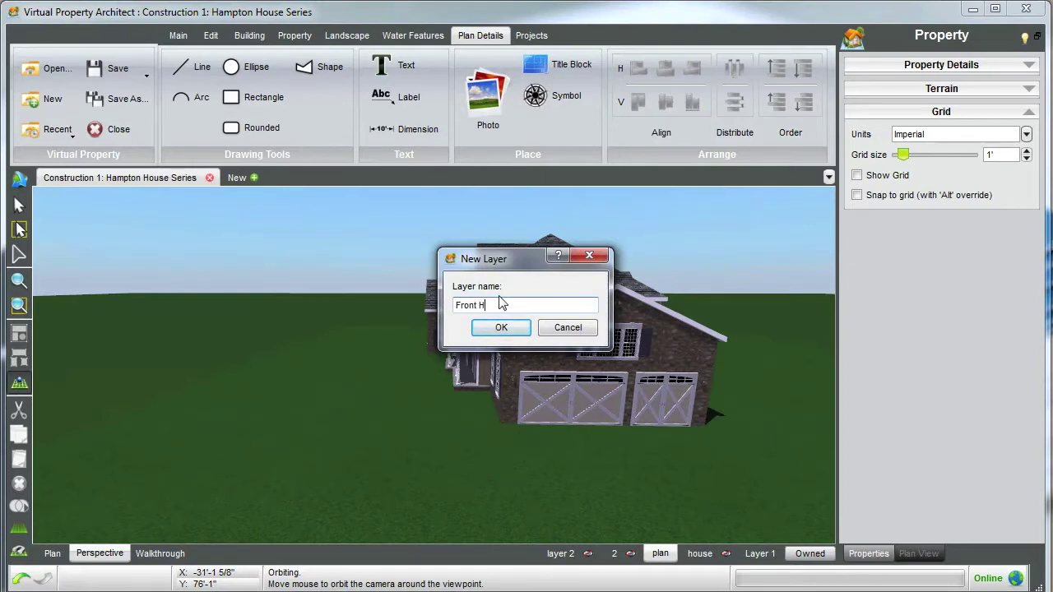
{"action": "type", "text": "Front Hardscape"}
{"action": "left_click", "coordinate": [504, 329]}
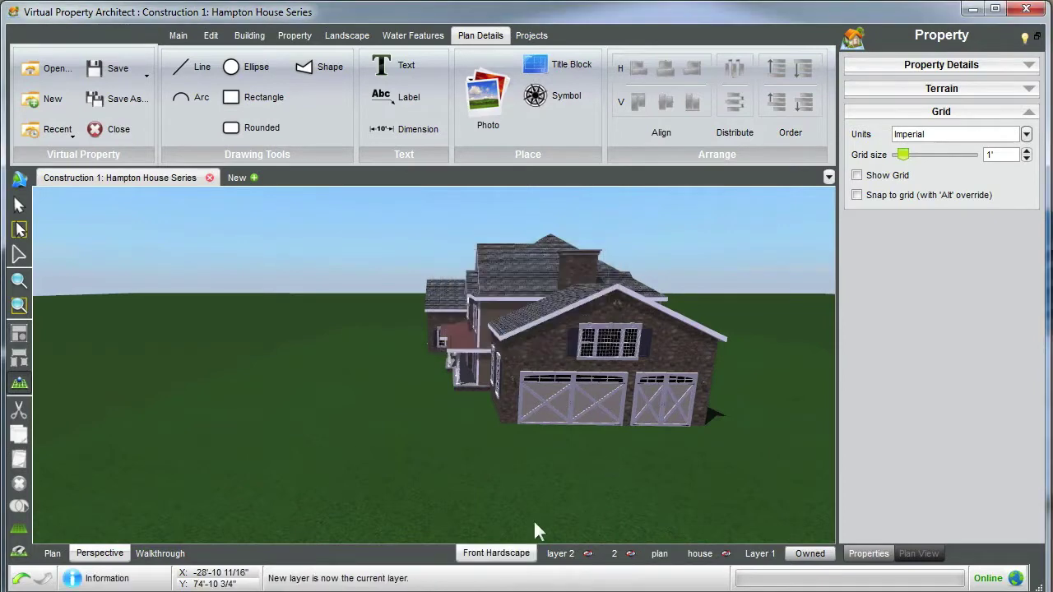
Step: Add another new layer named Back Hardscape
{"action": "right_click", "coordinate": [498, 555]}
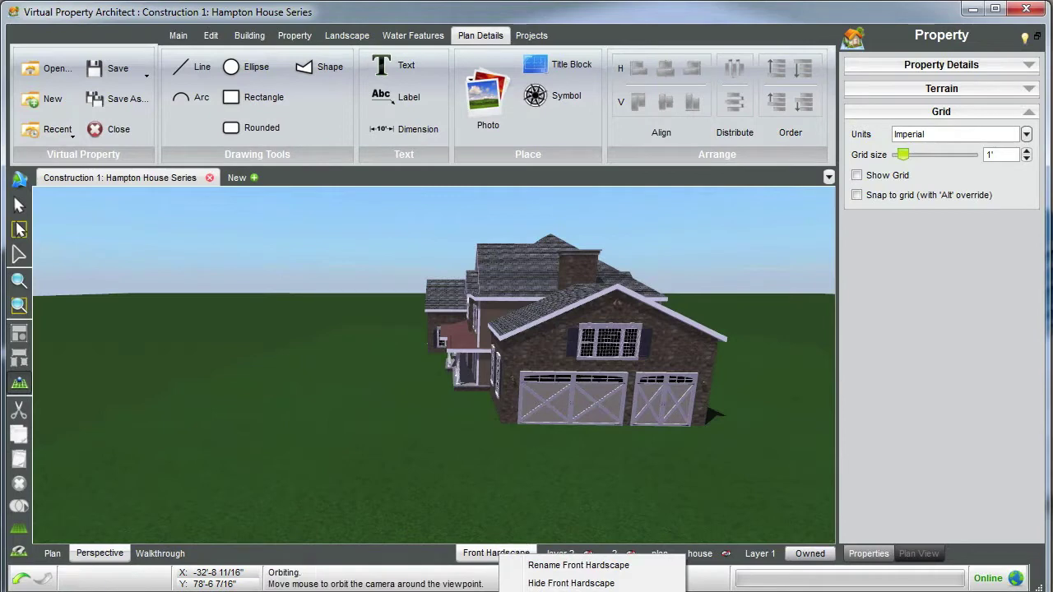
{"action": "left_click", "coordinate": [578, 565]}
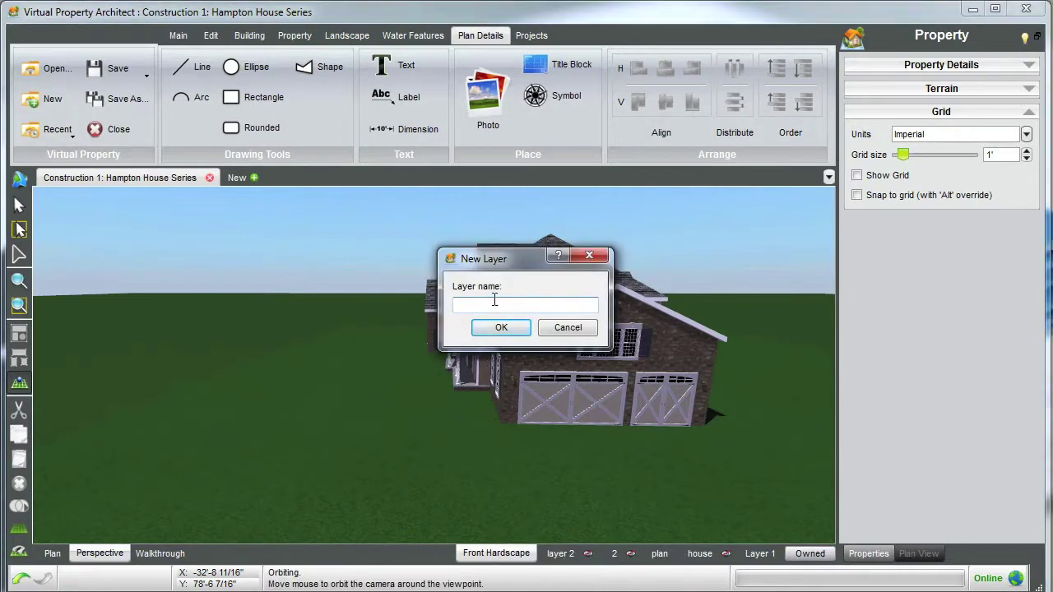
{"action": "type", "text": "Back Hardscape"}
{"action": "left_click", "coordinate": [501, 328]}
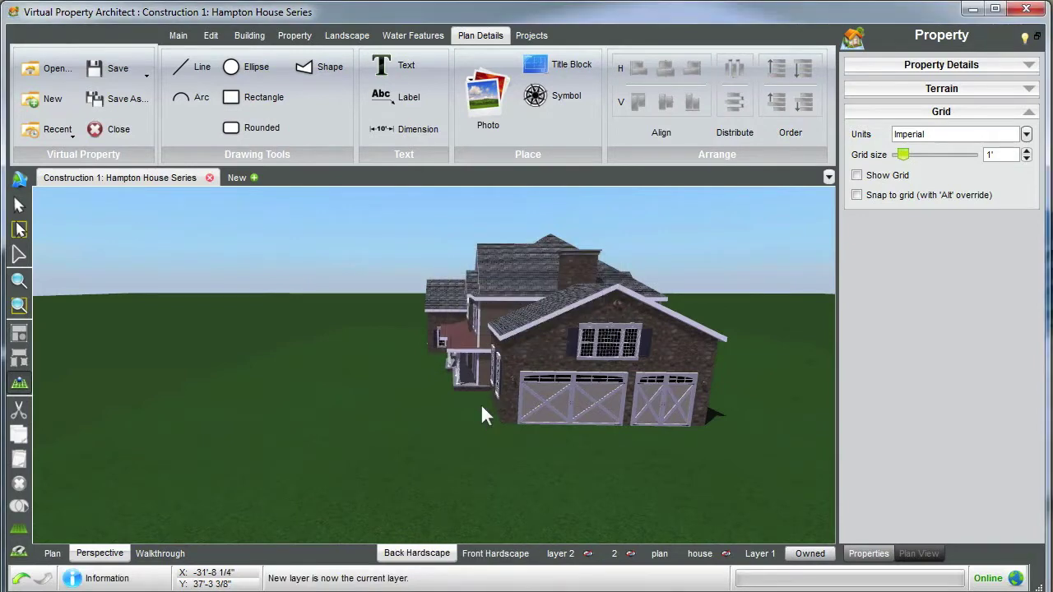
Step: Show the 1' grid and enable snapping to it
{"action": "middle_click", "coordinate": [436, 390]}
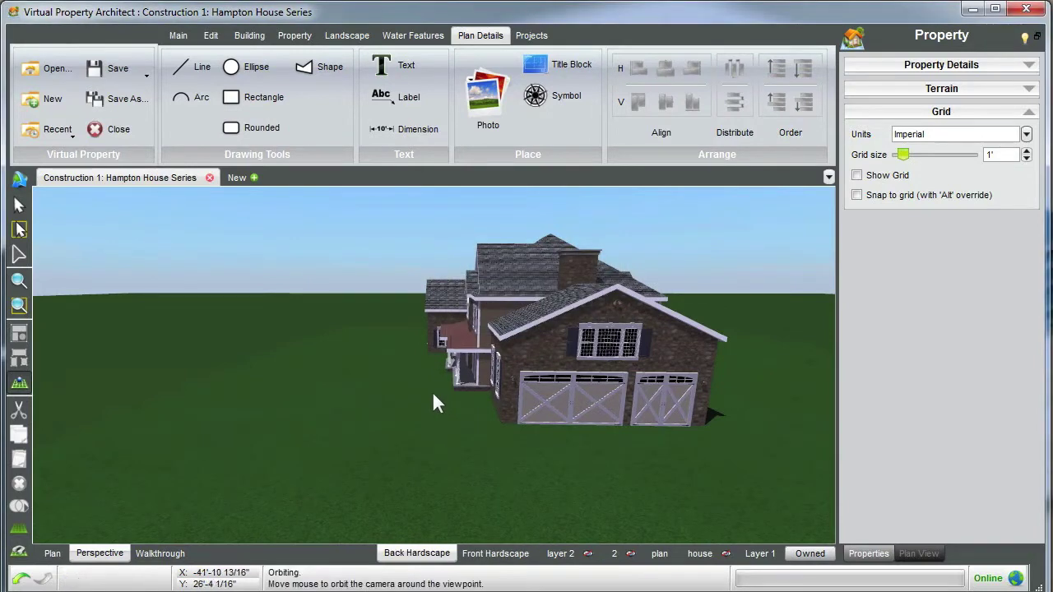
{"action": "left_click_drag", "start_coordinate": [443, 397], "coordinate": [439, 392]}
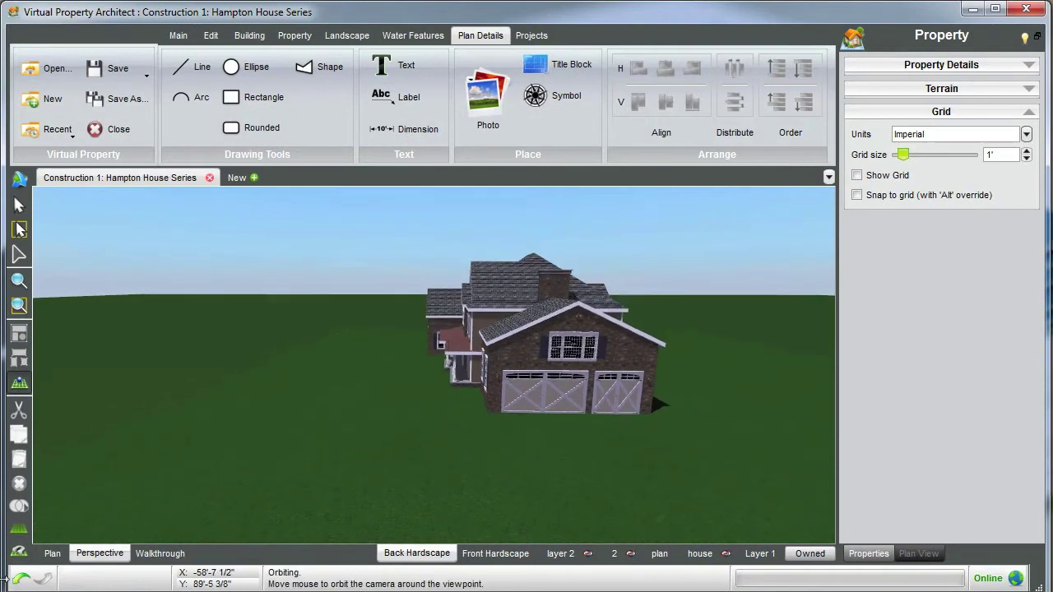
{"action": "left_click", "coordinate": [19, 530]}
{"action": "left_click", "coordinate": [19, 553]}
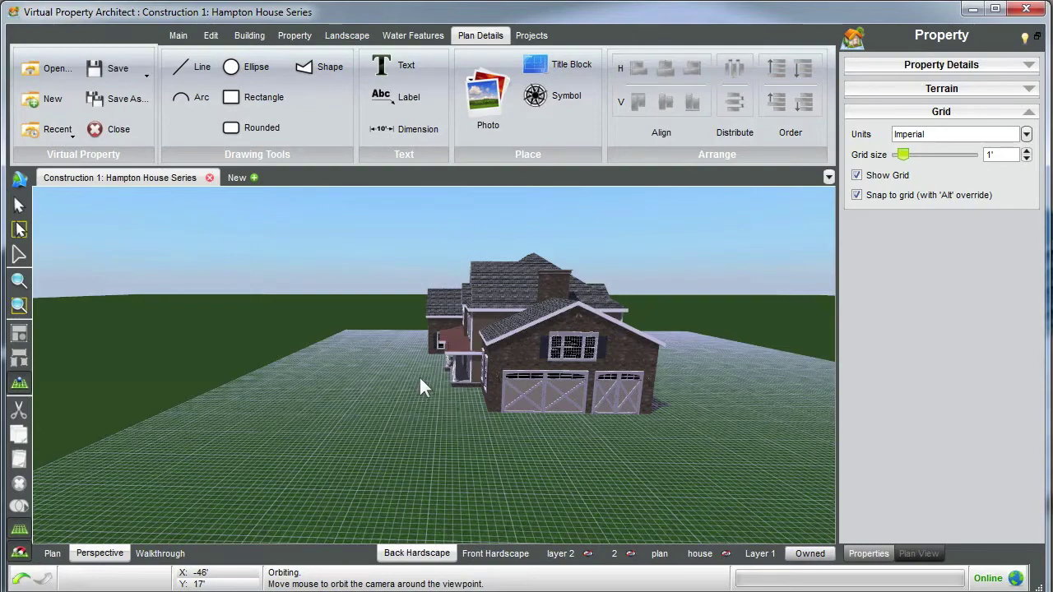
Step: Examine the existing porch patio at the front entrance and make Front Hardscape the current layer
{"action": "left_click_drag", "start_coordinate": [419, 375], "coordinate": [482, 387]}
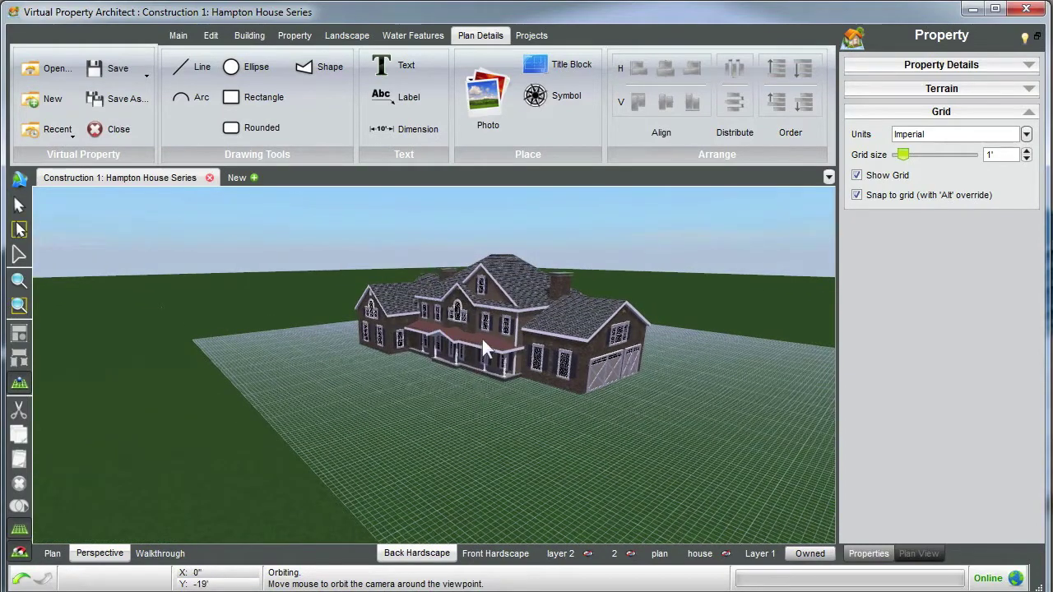
{"action": "scroll", "coordinate": [489, 343], "scroll_direction": "up", "scroll_amount": 10}
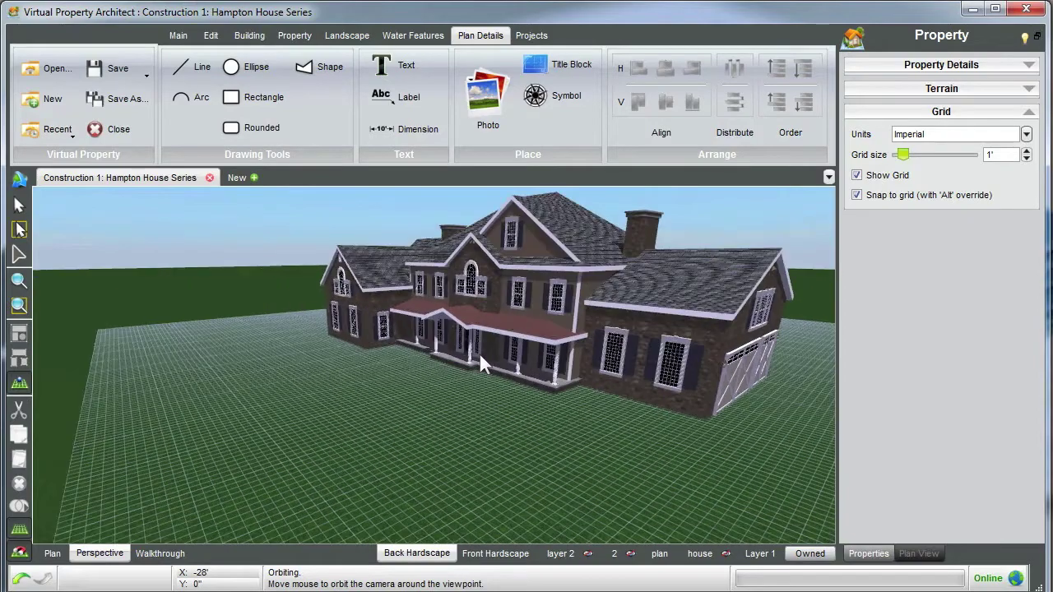
{"action": "middle_click_drag", "start_coordinate": [483, 354], "coordinate": [521, 360]}
{"action": "left_click", "coordinate": [479, 351]}
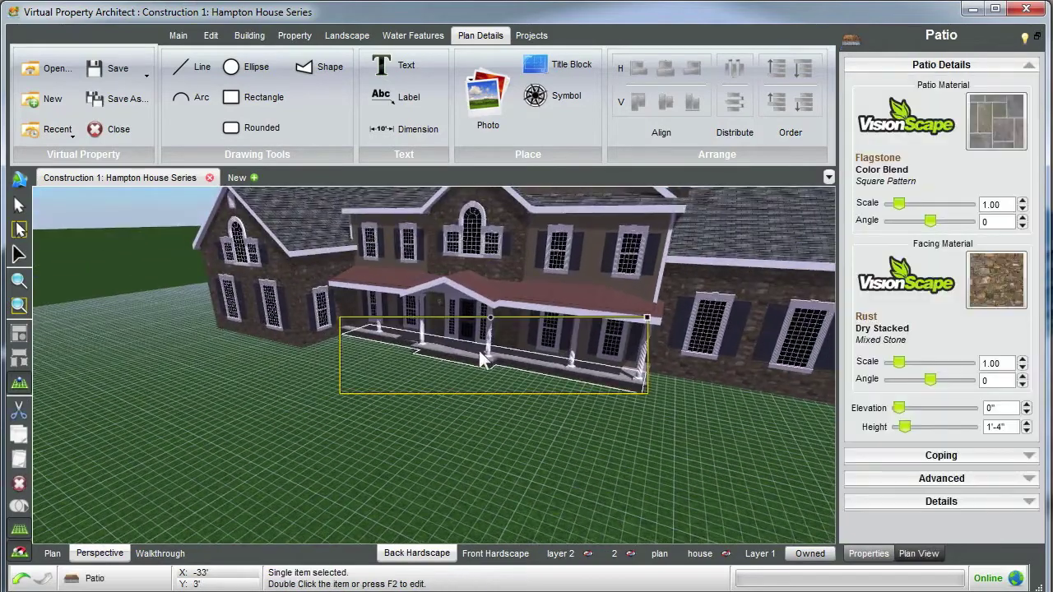
{"action": "scroll", "coordinate": [478, 351], "scroll_direction": "down", "scroll_amount": 1}
{"action": "scroll", "coordinate": [395, 380], "scroll_direction": "up", "scroll_amount": 5}
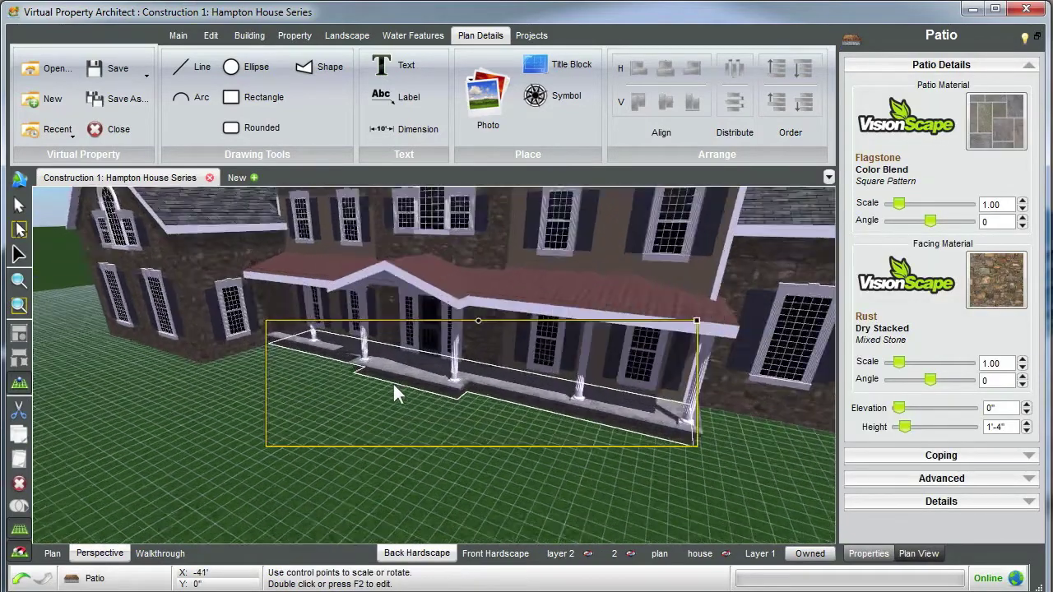
{"action": "left_click", "coordinate": [348, 439]}
{"action": "left_click_drag", "start_coordinate": [348, 439], "coordinate": [411, 442]}
{"action": "left_click", "coordinate": [495, 553]}
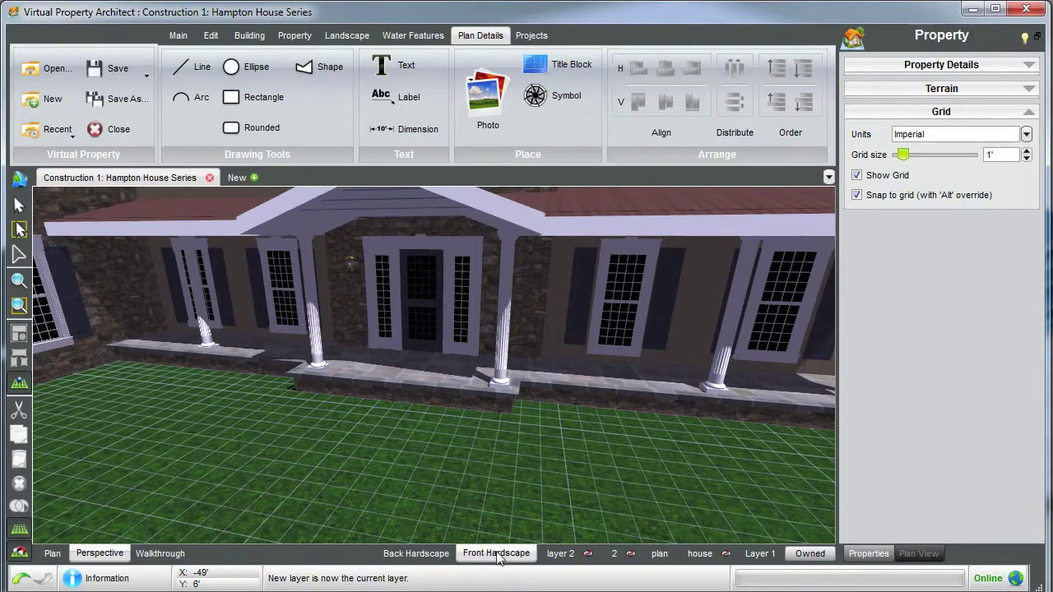
Step: Check the landing outline in front of the porch on the plan, then return to the perspective view of the entrance
{"action": "left_click_drag", "start_coordinate": [422, 433], "coordinate": [400, 418]}
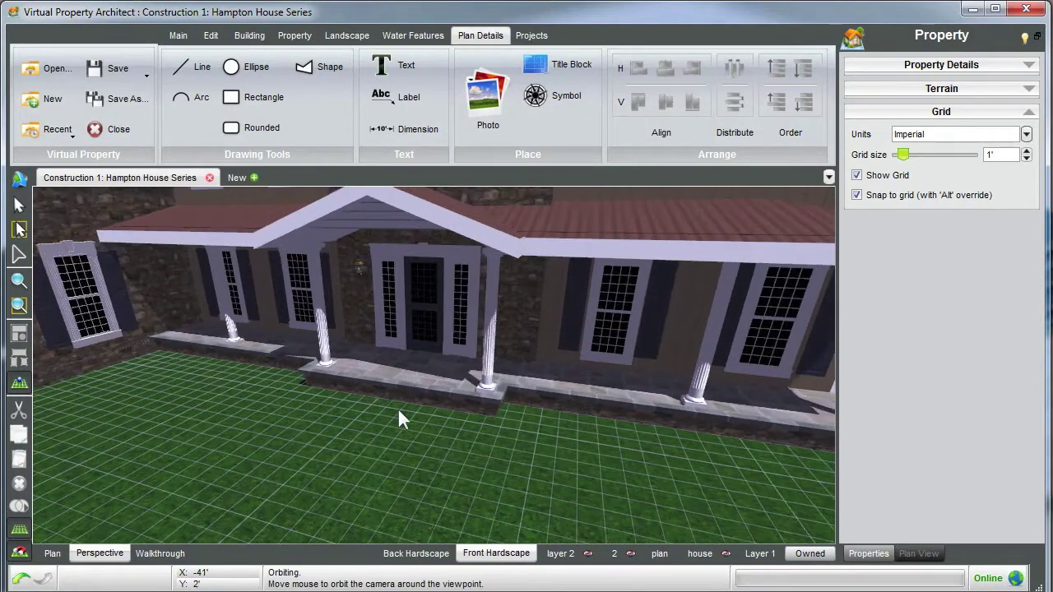
{"action": "left_click", "coordinate": [52, 553]}
{"action": "scroll", "coordinate": [343, 368], "scroll_direction": "up", "scroll_amount": 5}
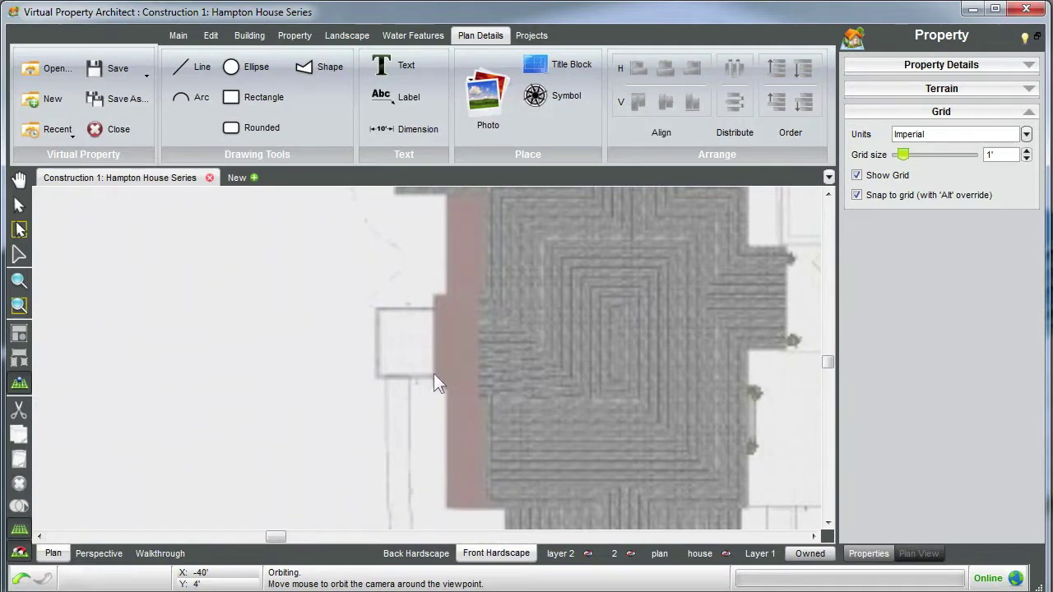
{"action": "scroll", "coordinate": [420, 369], "scroll_direction": "down", "scroll_amount": 2}
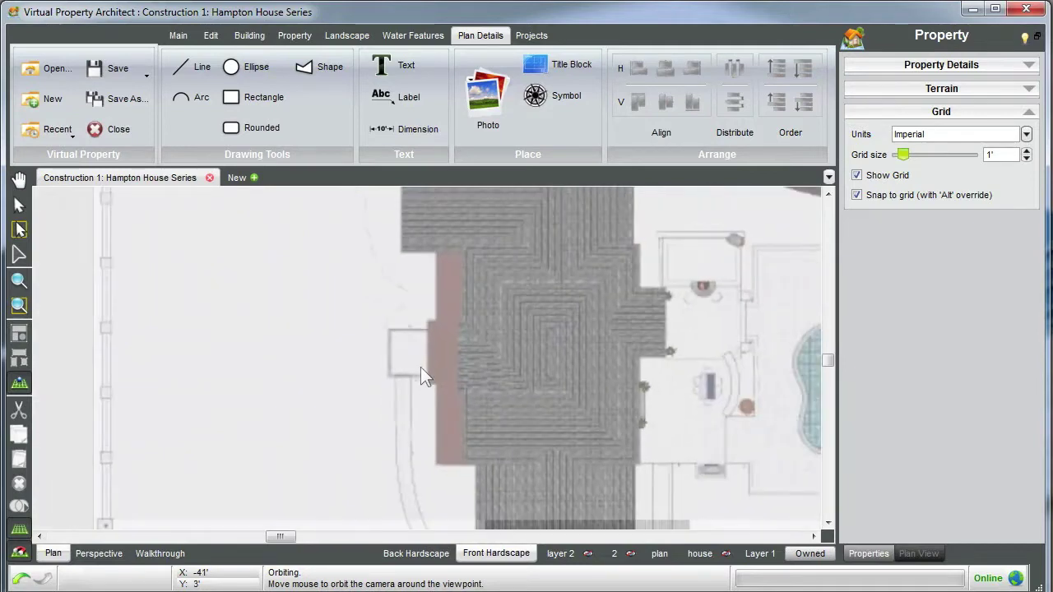
{"action": "scroll", "coordinate": [421, 367], "scroll_direction": "down", "scroll_amount": 1}
{"action": "left_click", "coordinate": [99, 553]}
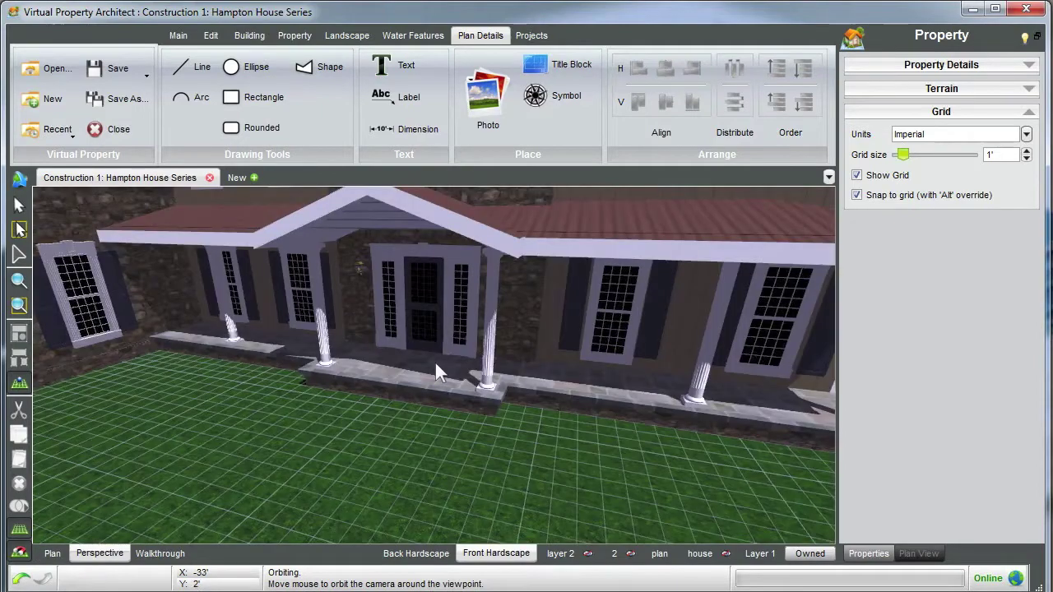
{"action": "left_click_drag", "start_coordinate": [428, 381], "coordinate": [416, 298]}
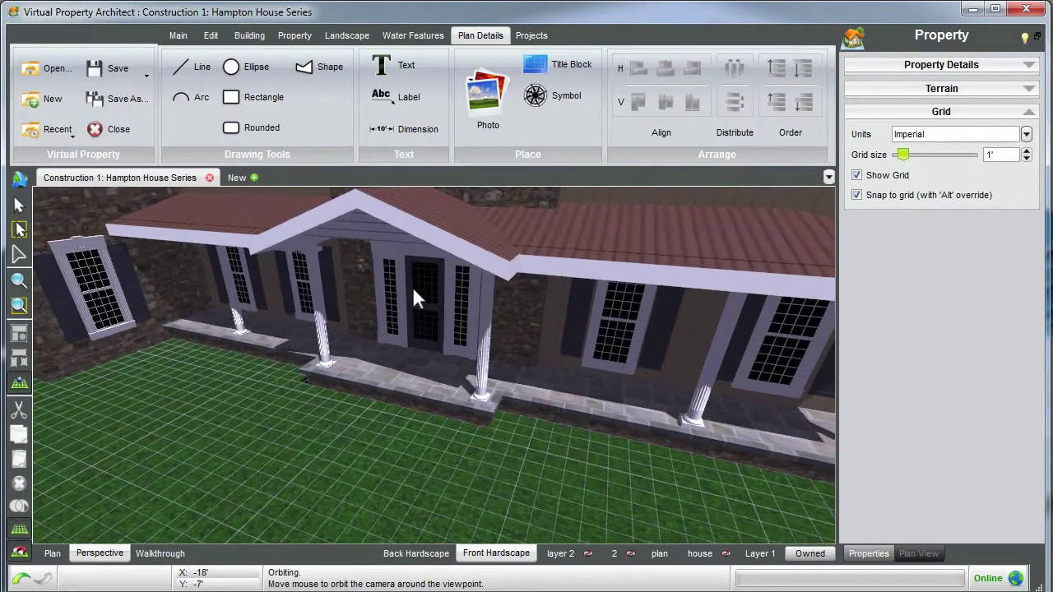
Step: Draw a rectangular patio about 12' by 6' on the grass directly in front of the porch's projecting entry section
{"action": "left_click", "coordinate": [250, 37]}
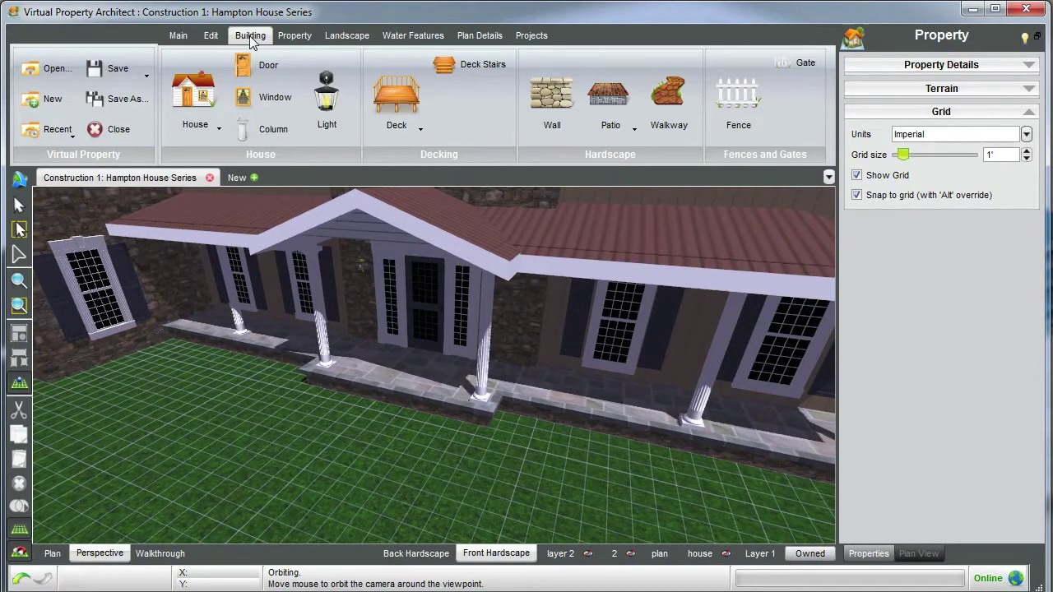
{"action": "left_click", "coordinate": [612, 107]}
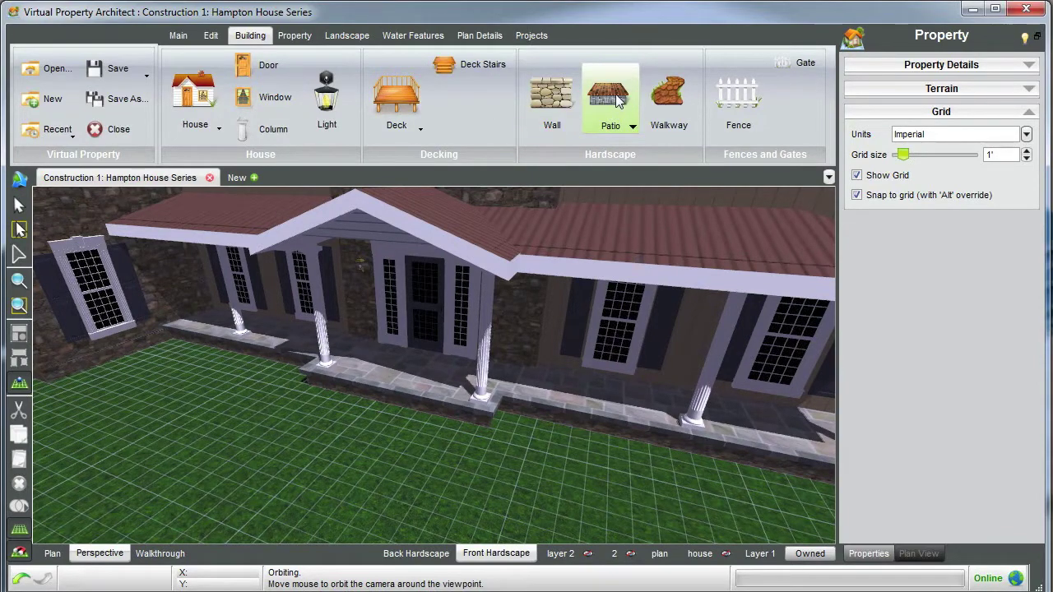
{"action": "left_click", "coordinate": [313, 387]}
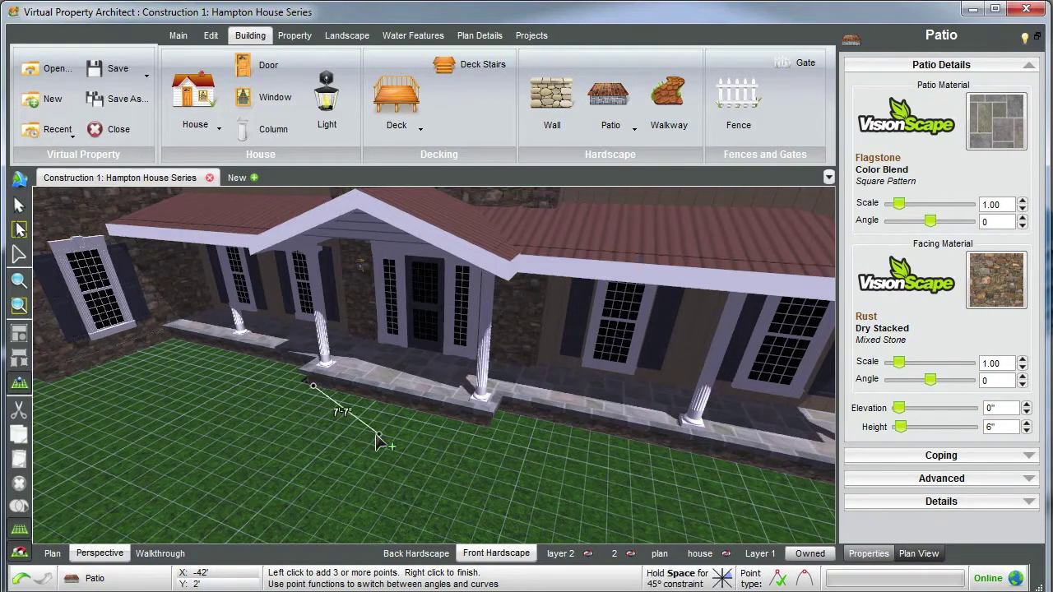
{"action": "left_click", "coordinate": [479, 426]}
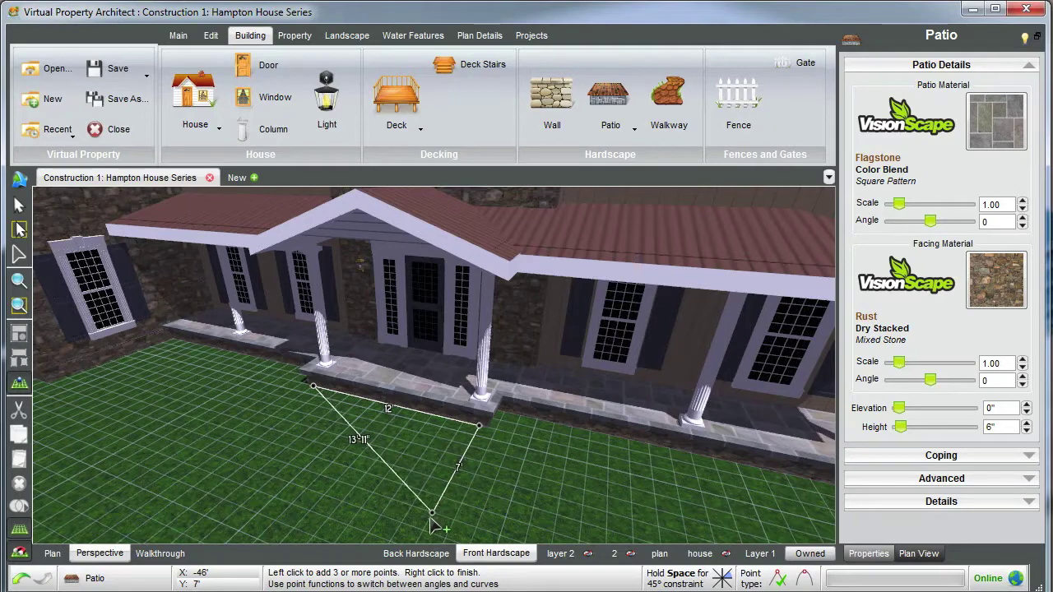
{"action": "left_click", "coordinate": [441, 497]}
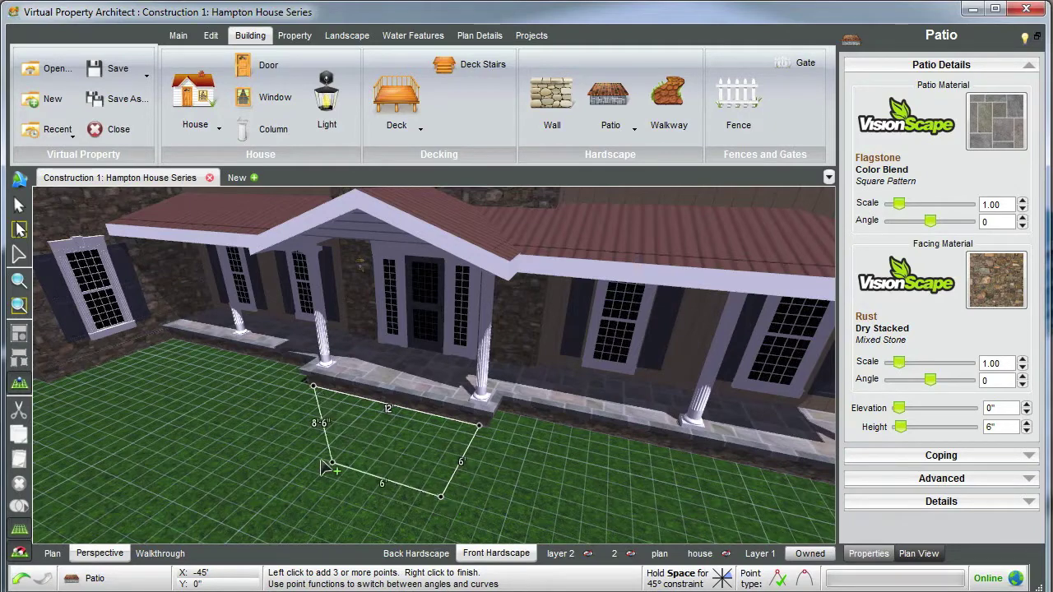
{"action": "right_click", "coordinate": [252, 437]}
Step: Set the new patio's height to 4"
{"action": "scroll", "coordinate": [395, 462], "scroll_direction": "up", "scroll_amount": 3}
{"action": "middle_click_drag", "start_coordinate": [404, 461], "coordinate": [336, 435]}
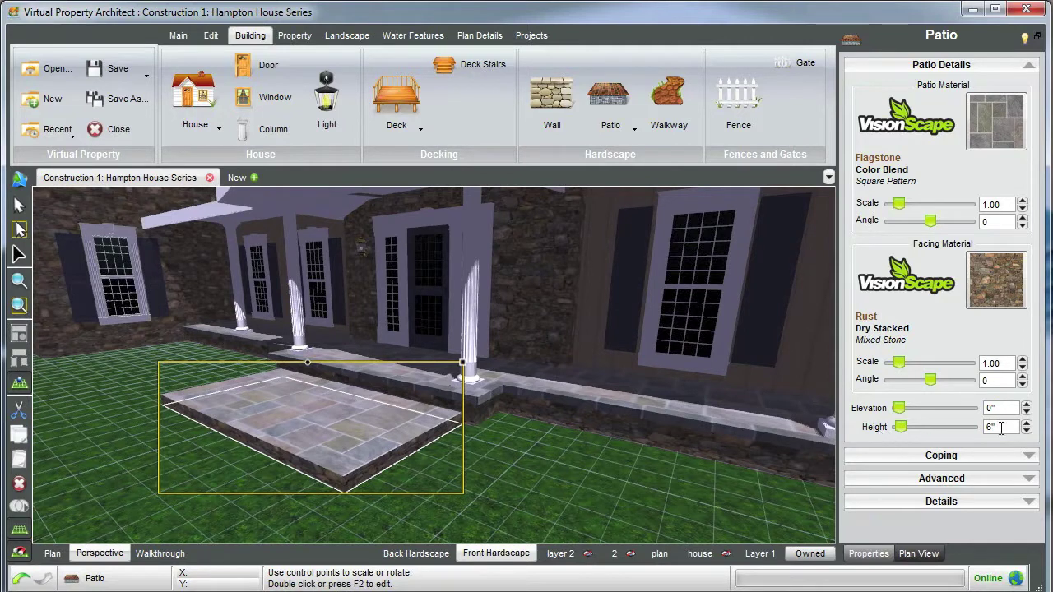
{"action": "left_click", "coordinate": [1026, 431]}
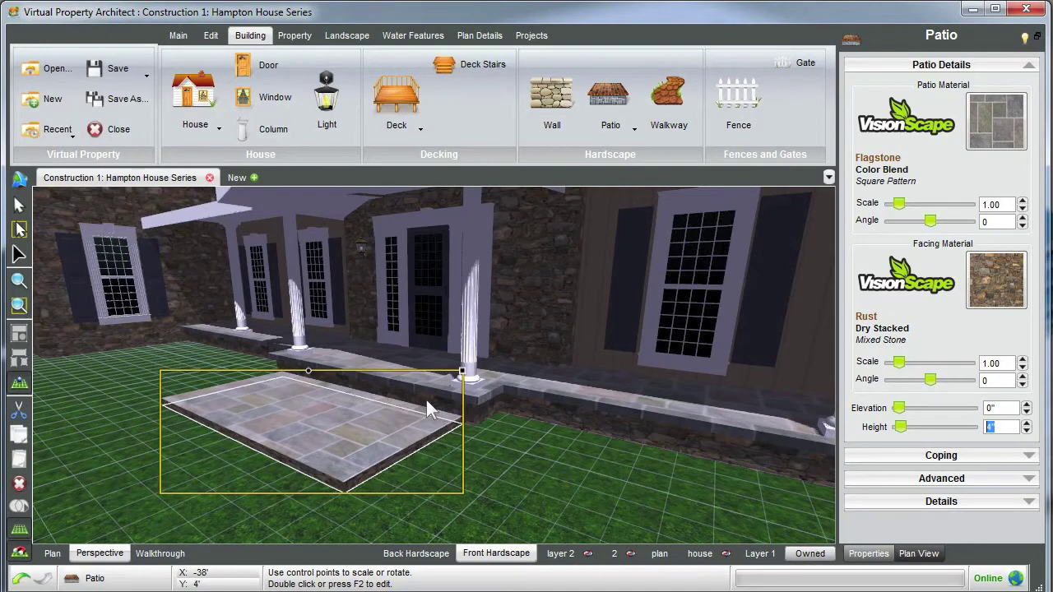
{"action": "middle_click_drag", "start_coordinate": [363, 442], "coordinate": [380, 444]}
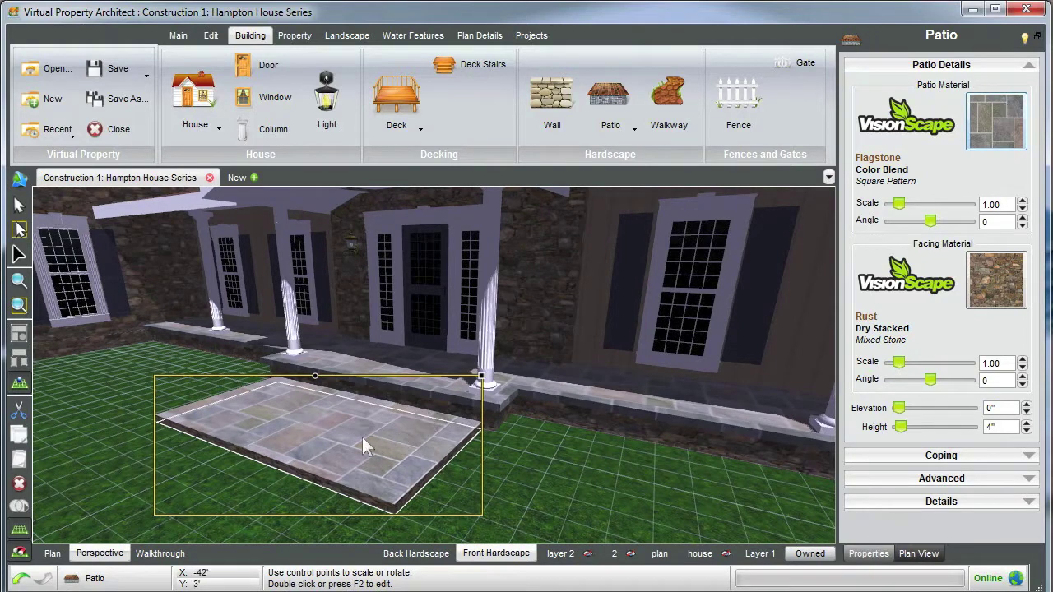
Step: Look through the building materials catalogue for the patio surface and close it without choosing a product
{"action": "left_click", "coordinate": [1009, 128]}
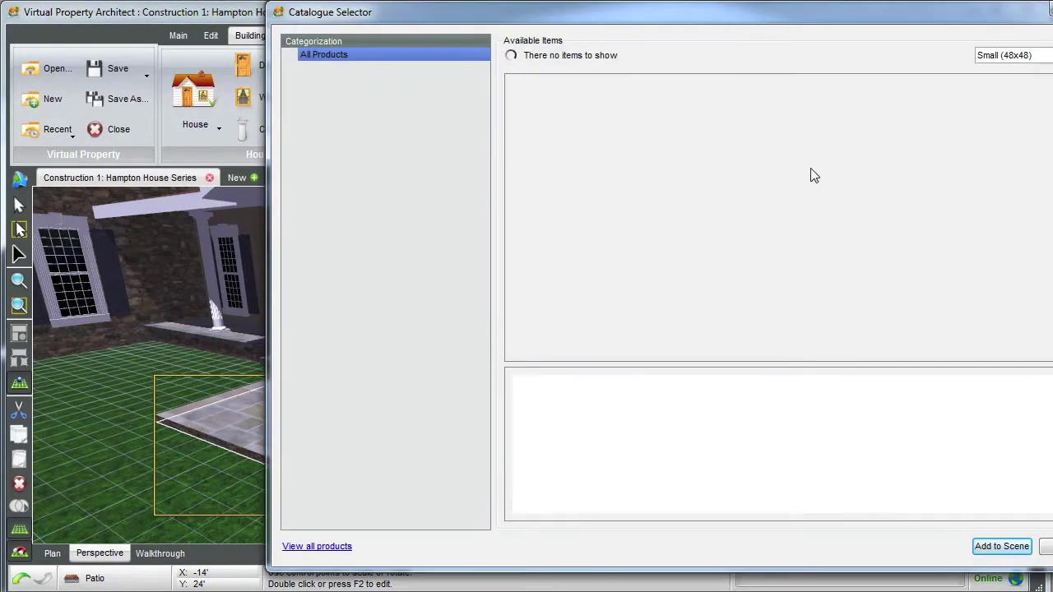
{"action": "left_click_drag", "start_coordinate": [776, 11], "coordinate": [679, 12]}
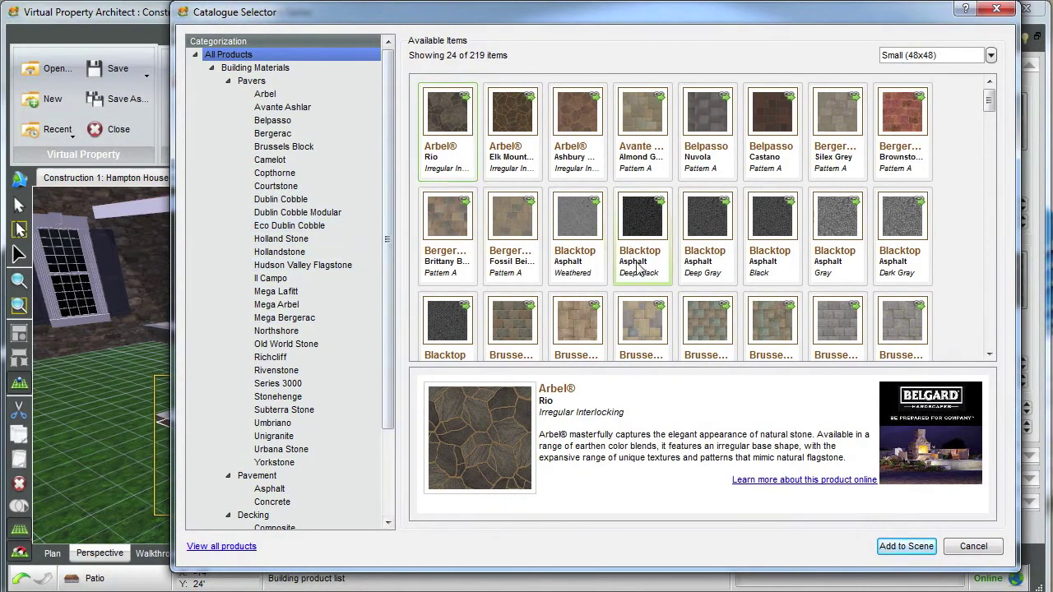
{"action": "left_click", "coordinate": [973, 547]}
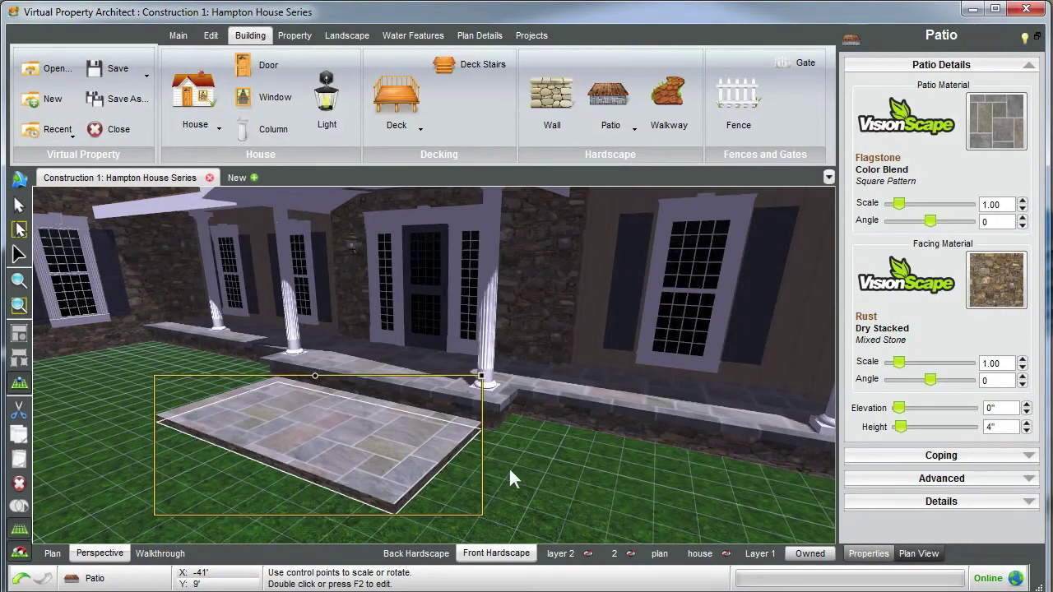
Step: Deselect the patio and inspect it from the front, then examine the entry landing's outline on the plan
{"action": "left_click", "coordinate": [509, 470]}
{"action": "middle_click_drag", "start_coordinate": [457, 443], "coordinate": [510, 457]}
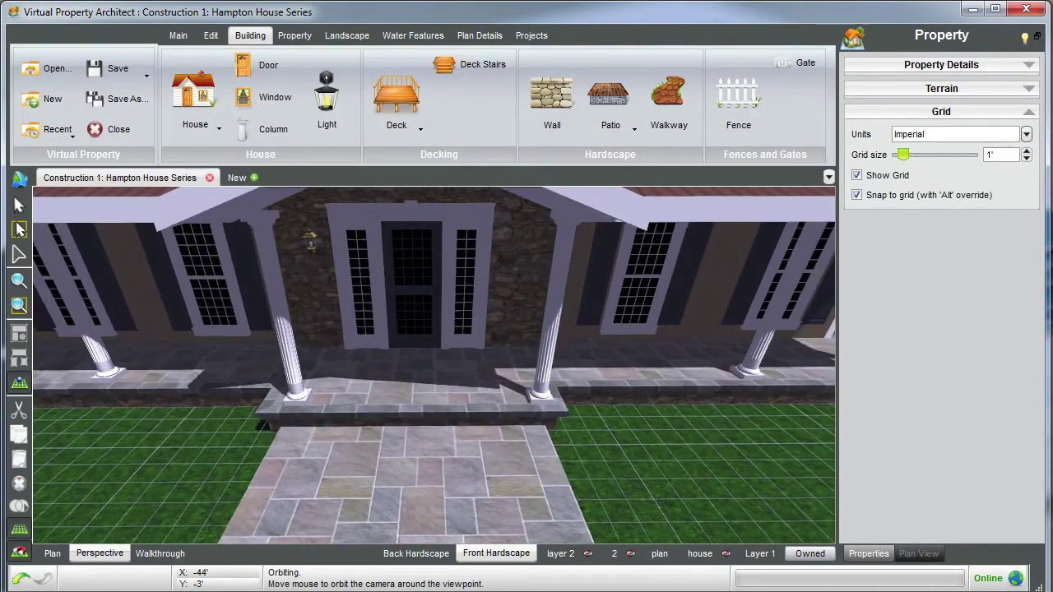
{"action": "left_click_drag", "start_coordinate": [276, 481], "coordinate": [435, 459]}
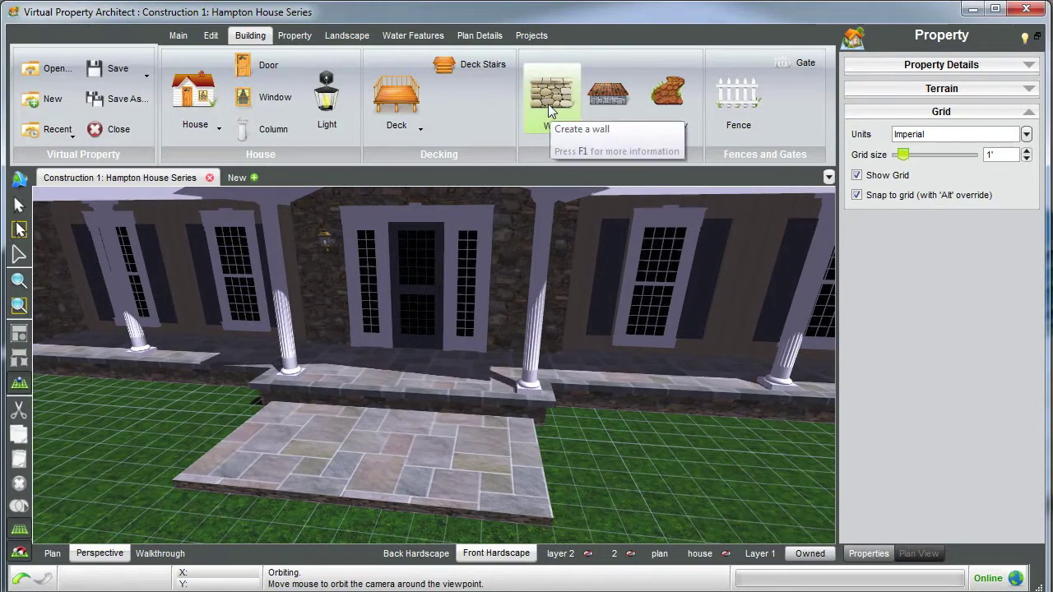
{"action": "left_click", "coordinate": [52, 554]}
{"action": "scroll", "coordinate": [398, 371], "scroll_direction": "up", "scroll_amount": 3}
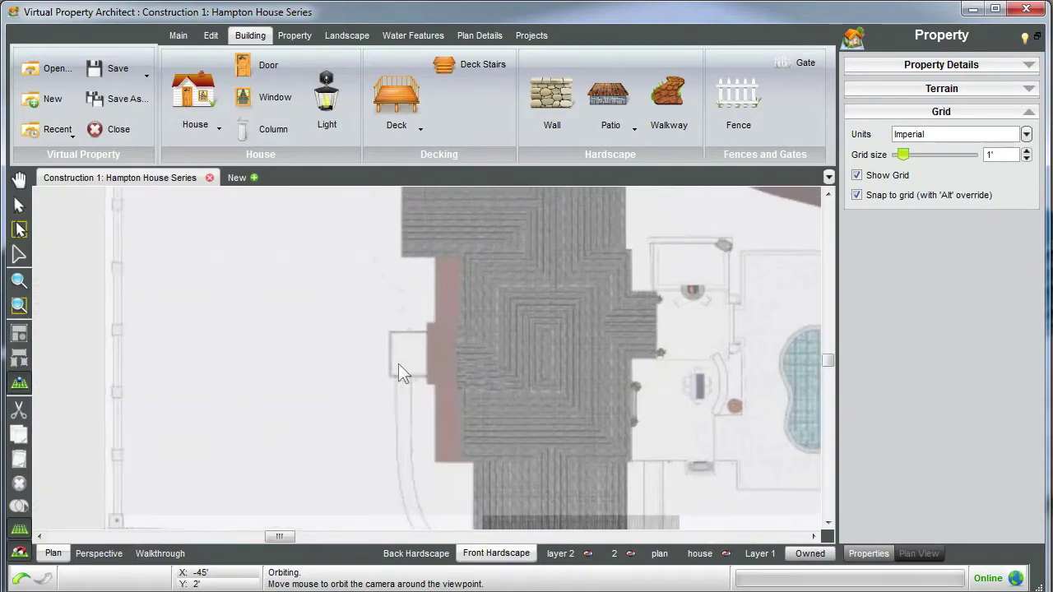
{"action": "scroll", "coordinate": [398, 372], "scroll_direction": "up", "scroll_amount": 3}
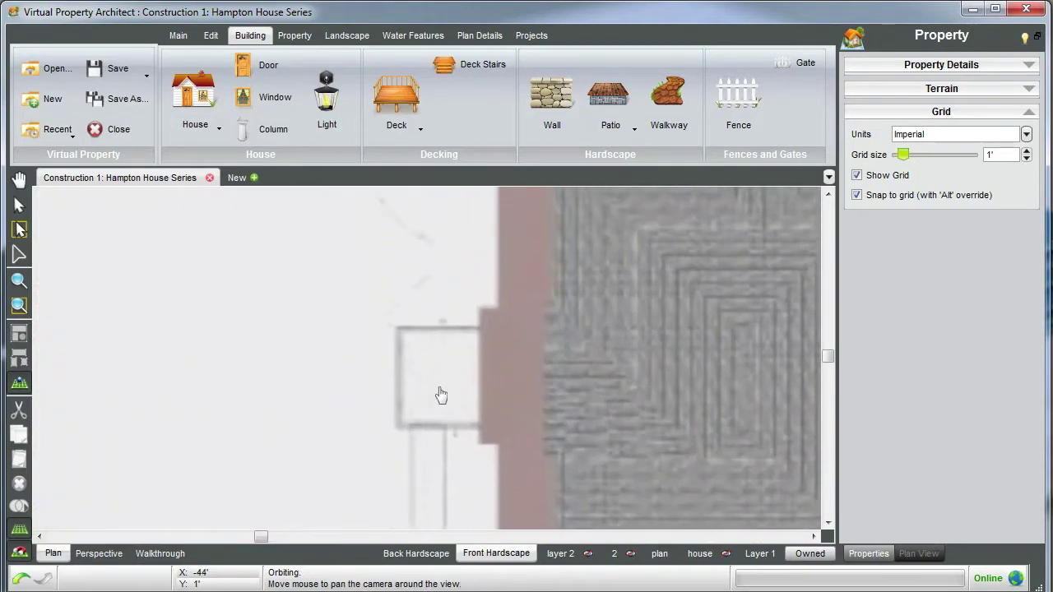
Step: Draw a straight stone wall on the plan along the porch's projecting front edge, above the landing outline
{"action": "left_click_drag", "start_coordinate": [441, 395], "coordinate": [467, 380]}
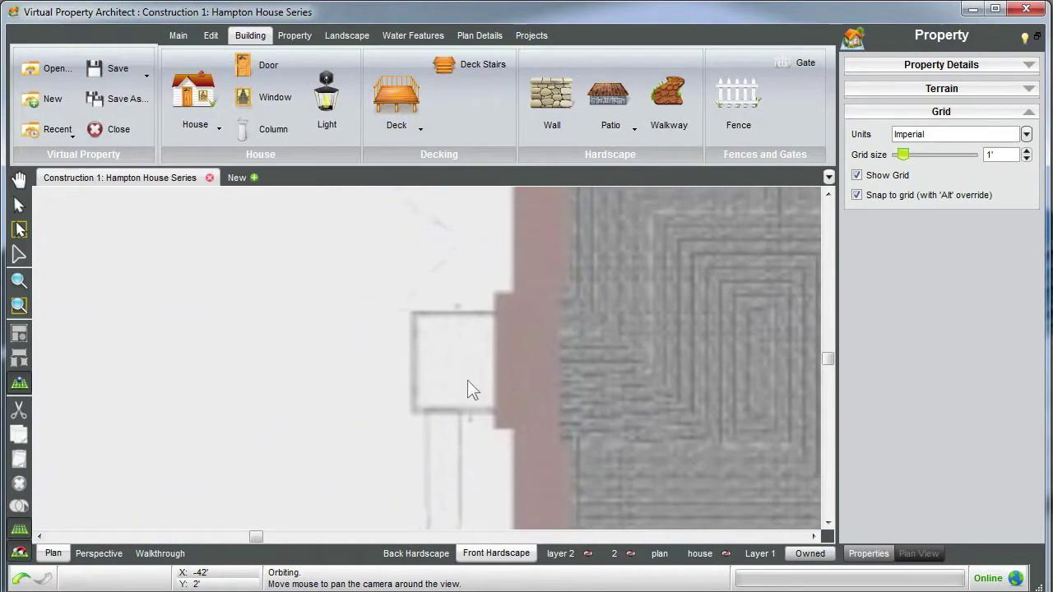
{"action": "left_click", "coordinate": [551, 113]}
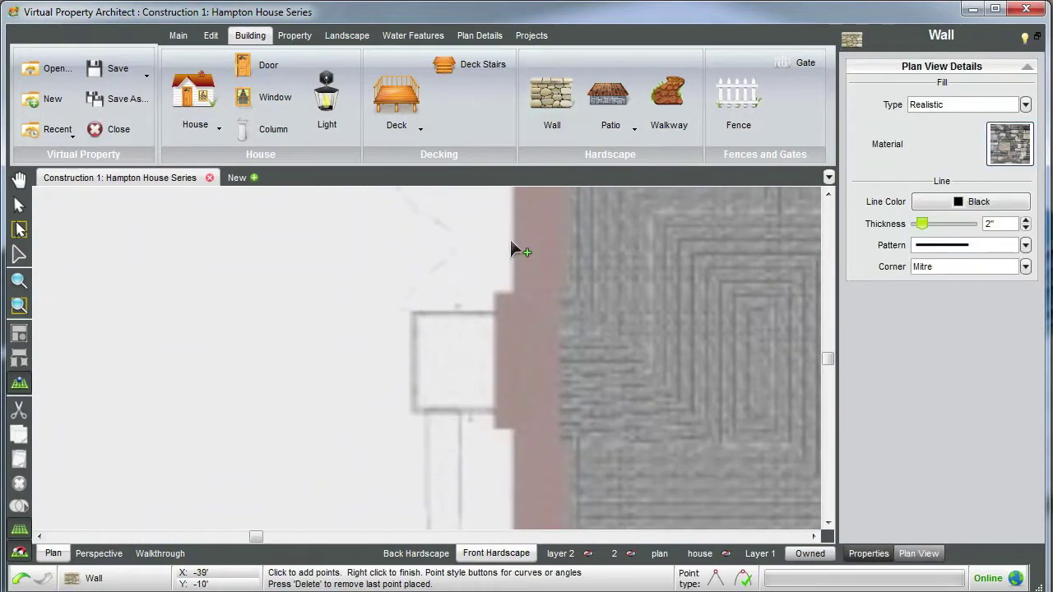
{"action": "left_click", "coordinate": [485, 298]}
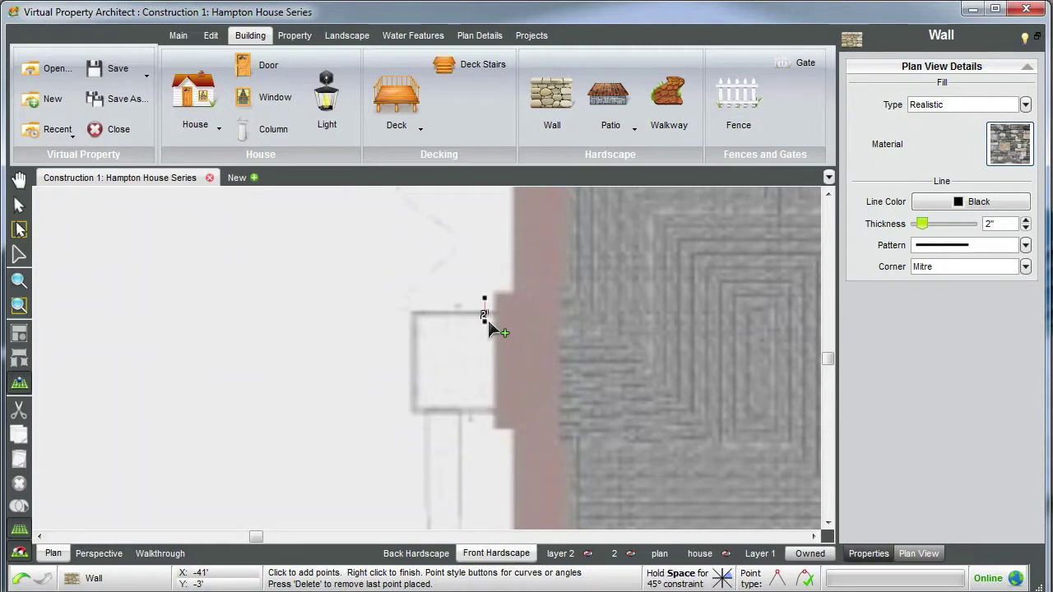
{"action": "left_click", "coordinate": [487, 434]}
{"action": "right_click", "coordinate": [488, 435]}
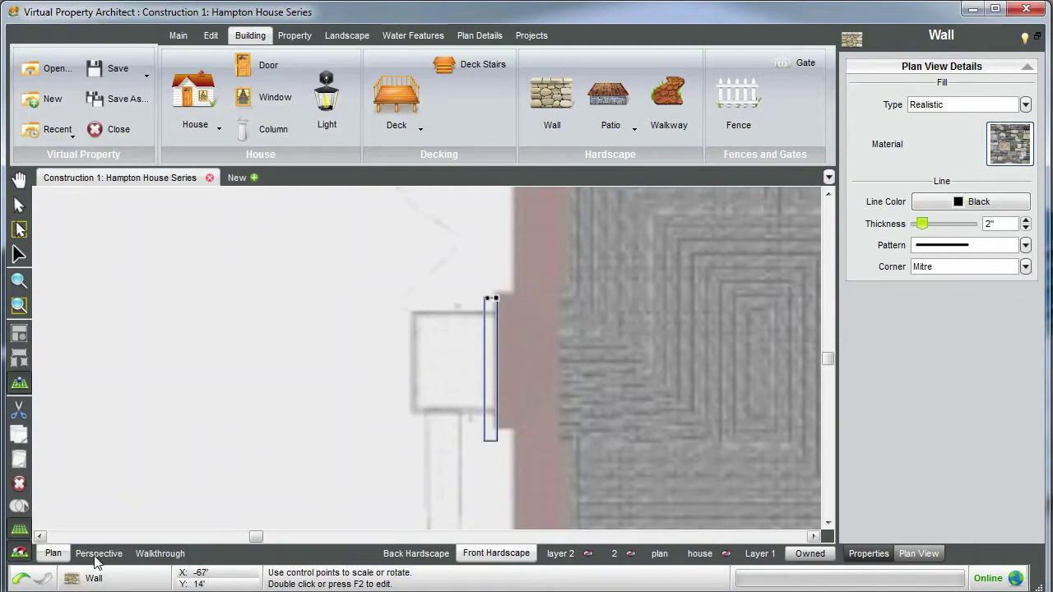
Step: Move the new wall back flush against the porch's front edge, checking it from the side, and deselect it
{"action": "left_click", "coordinate": [99, 554]}
{"action": "middle_click_drag", "start_coordinate": [433, 408], "coordinate": [634, 413]}
{"action": "middle_click_drag", "start_coordinate": [465, 423], "coordinate": [448, 447]}
{"action": "middle_click", "coordinate": [448, 429]}
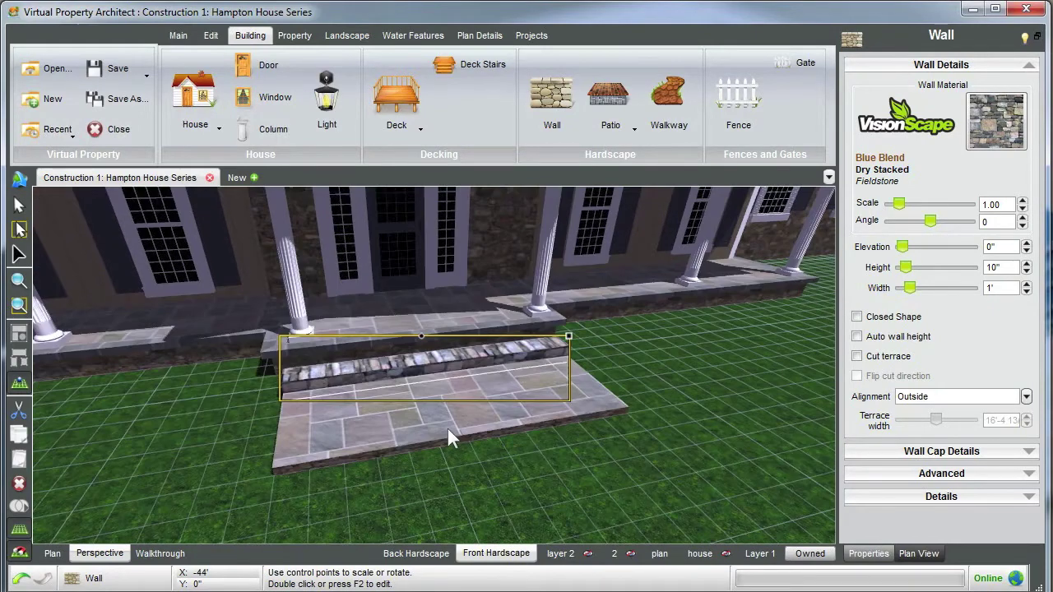
{"action": "scroll", "coordinate": [427, 369], "scroll_direction": "up", "scroll_amount": 3}
{"action": "middle_click_drag", "start_coordinate": [427, 369], "coordinate": [416, 385]}
{"action": "scroll", "coordinate": [438, 352], "scroll_direction": "down", "scroll_amount": 5}
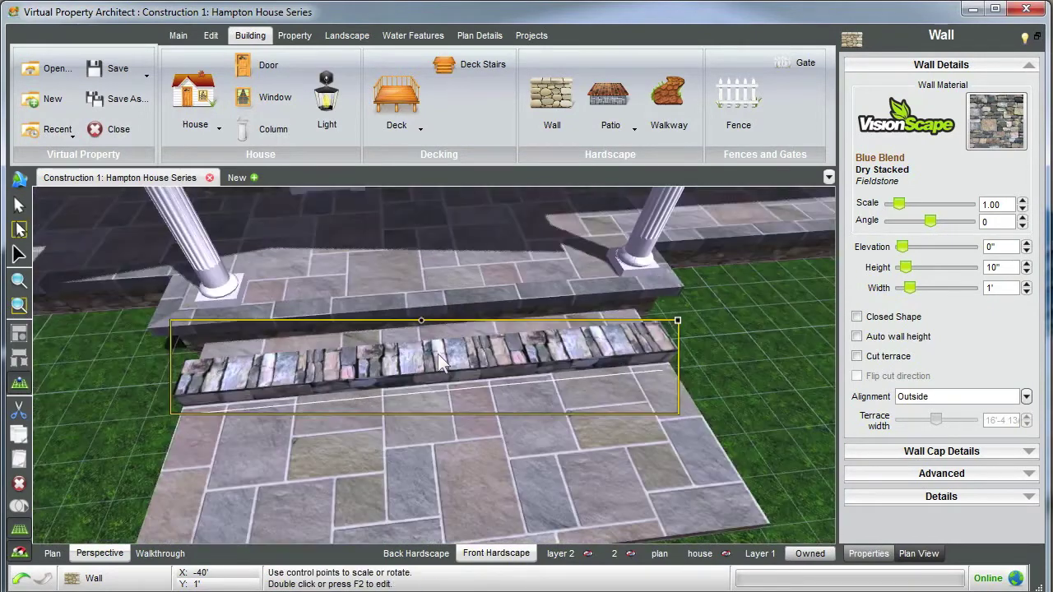
{"action": "mouse_move", "coordinate": [439, 370]}
{"action": "middle_mouse_down"}
{"action": "mouse_move", "coordinate": [544, 348]}
{"action": "mouse_move", "coordinate": [439, 386]}
{"action": "middle_mouse_up"}
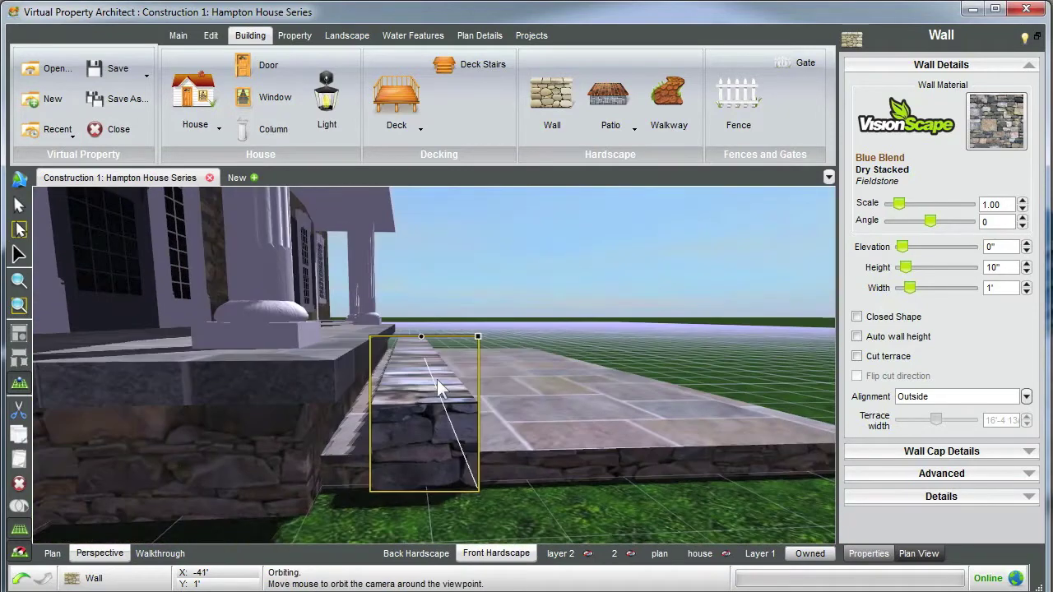
{"action": "scroll", "coordinate": [424, 394], "scroll_direction": "down", "scroll_amount": 3}
{"action": "left_click_drag", "start_coordinate": [420, 393], "coordinate": [387, 401]}
{"action": "left_click", "coordinate": [495, 273]}
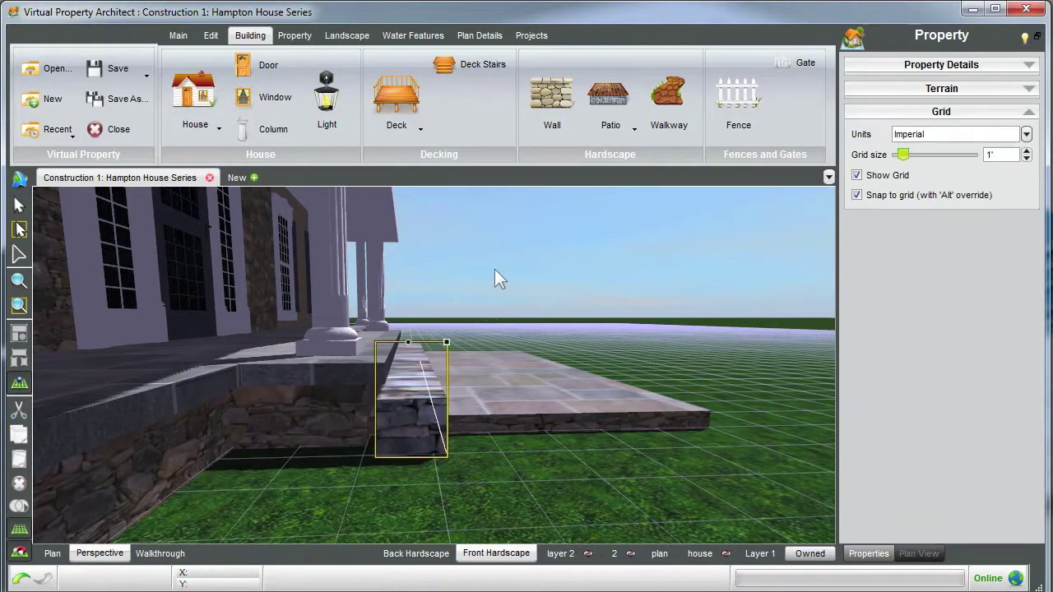
Step: Align the patio and the stone wall vertically on their centres in the plan, and deselect them
{"action": "middle_click_drag", "start_coordinate": [495, 273], "coordinate": [463, 405]}
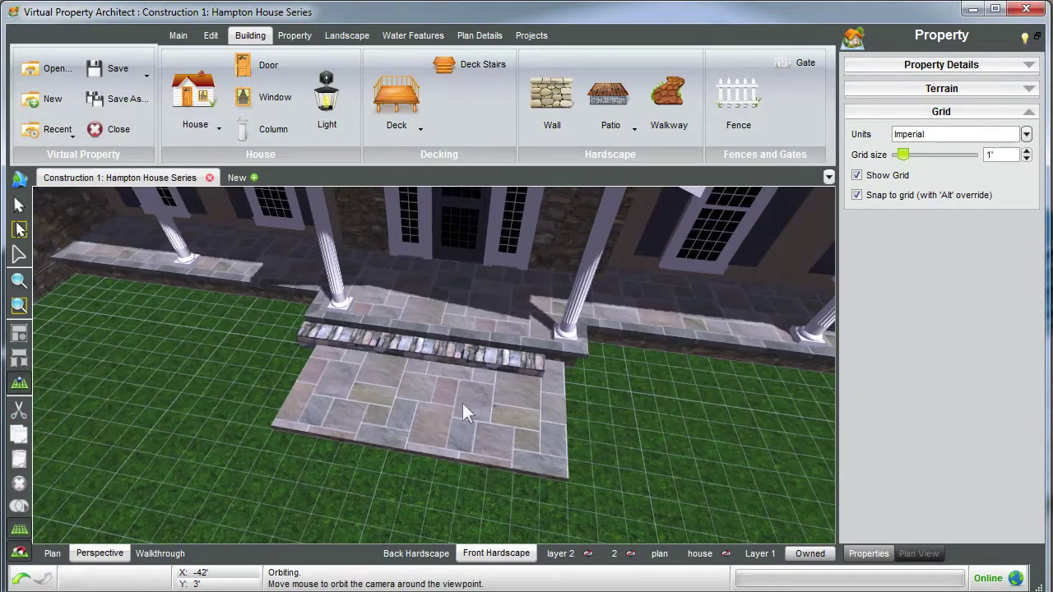
{"action": "left_click", "coordinate": [451, 417]}
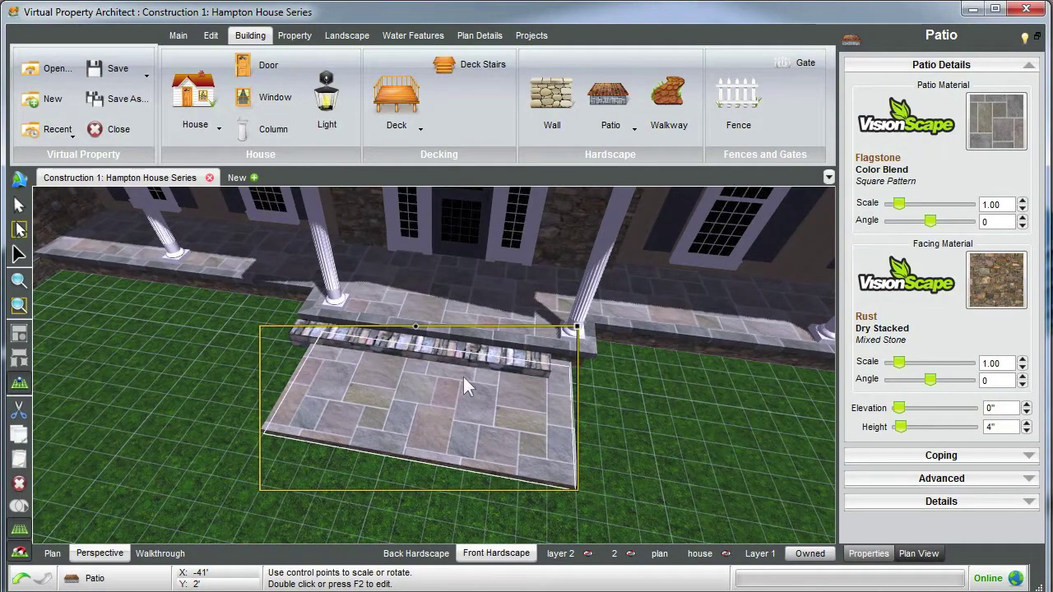
{"action": "left_click", "coordinate": [469, 346], "text": "shift"}
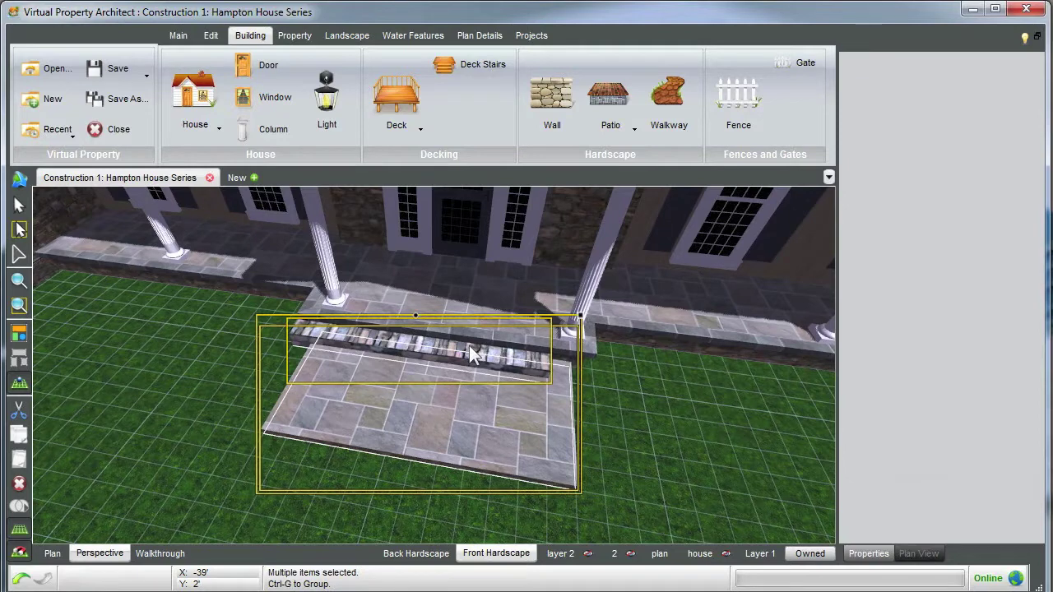
{"action": "left_click", "coordinate": [478, 39]}
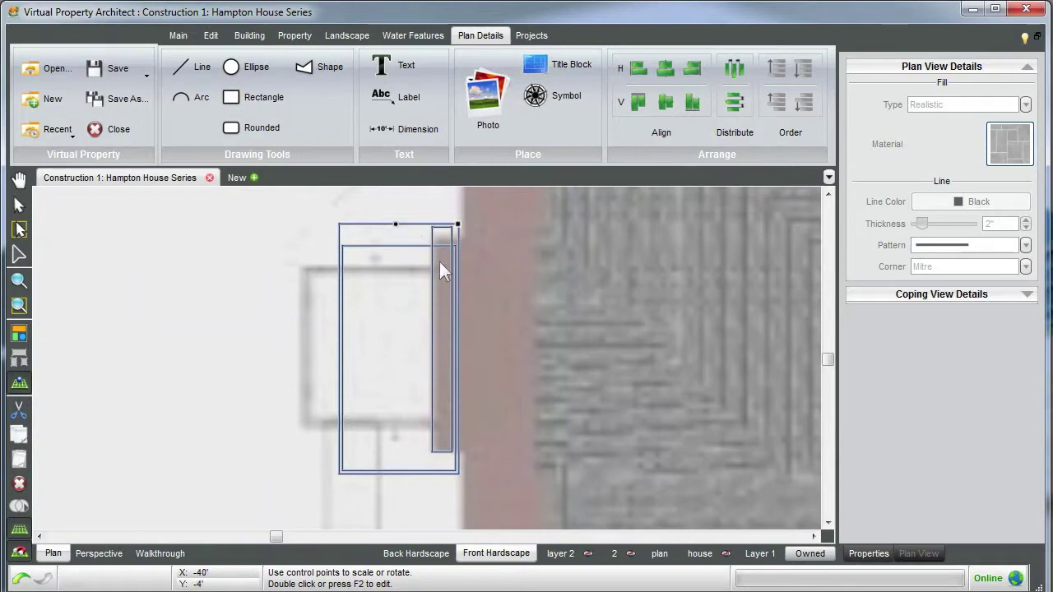
{"action": "scroll", "coordinate": [452, 283], "scroll_direction": "down", "scroll_amount": 1}
{"action": "scroll", "coordinate": [493, 338], "scroll_direction": "down", "scroll_amount": 1}
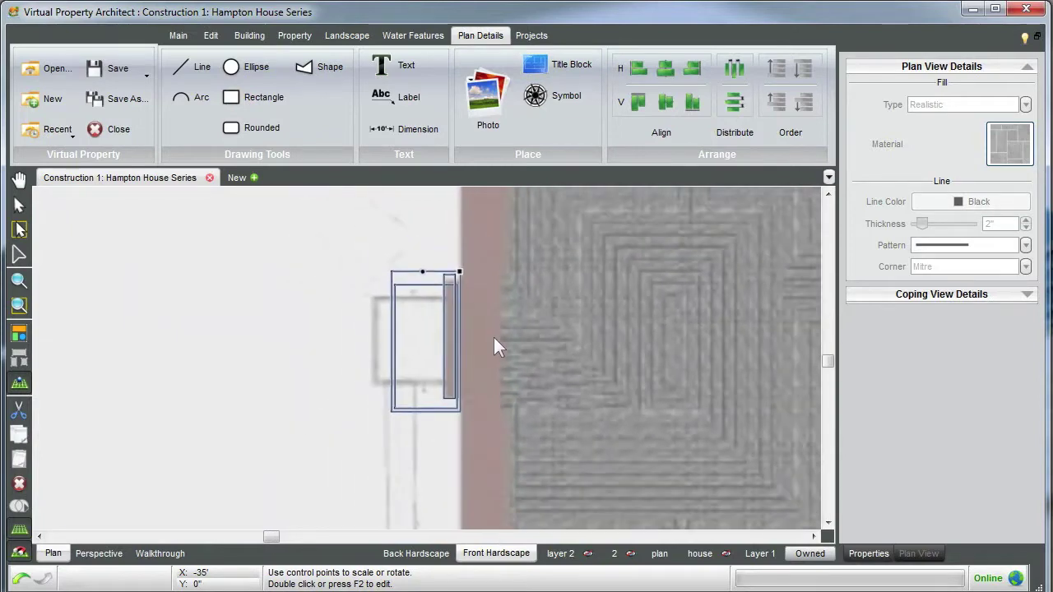
{"action": "scroll", "coordinate": [459, 320], "scroll_direction": "up", "scroll_amount": 1}
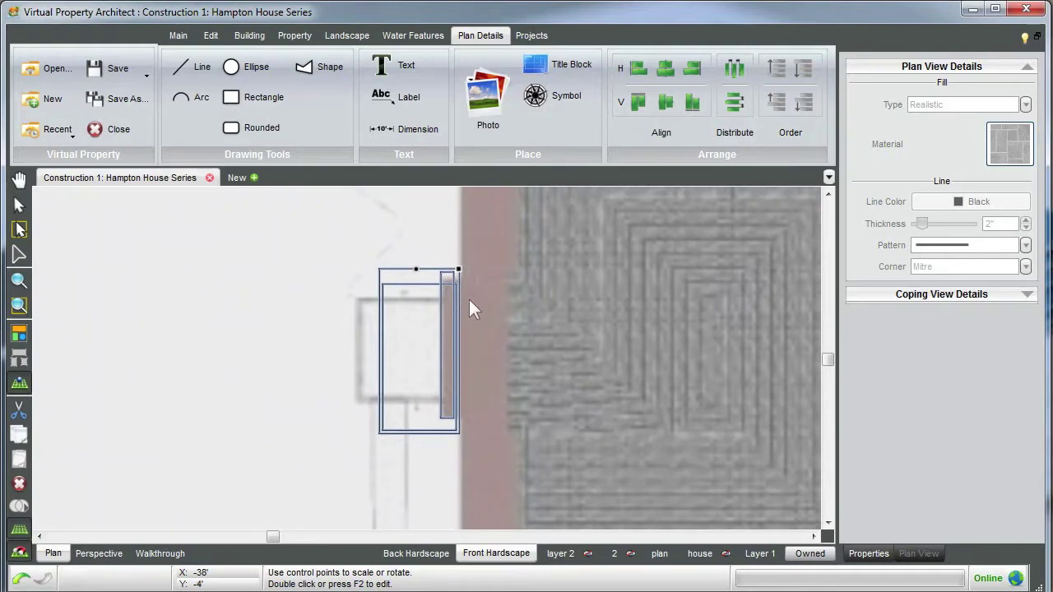
{"action": "left_click", "coordinate": [665, 105]}
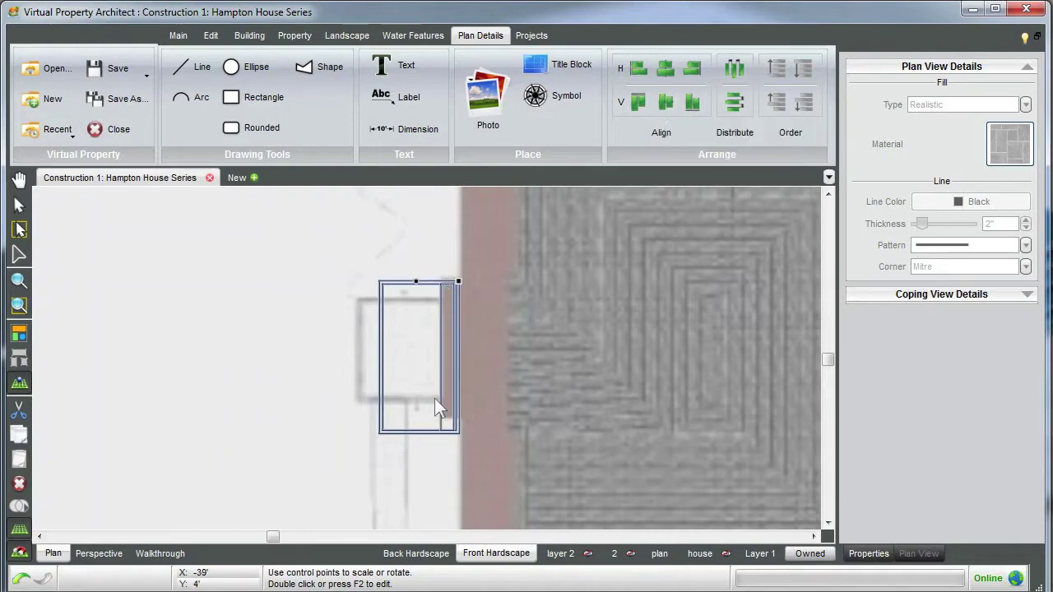
{"action": "left_click", "coordinate": [99, 554]}
{"action": "middle_click_drag", "start_coordinate": [310, 442], "coordinate": [339, 430]}
{"action": "left_click", "coordinate": [631, 474]}
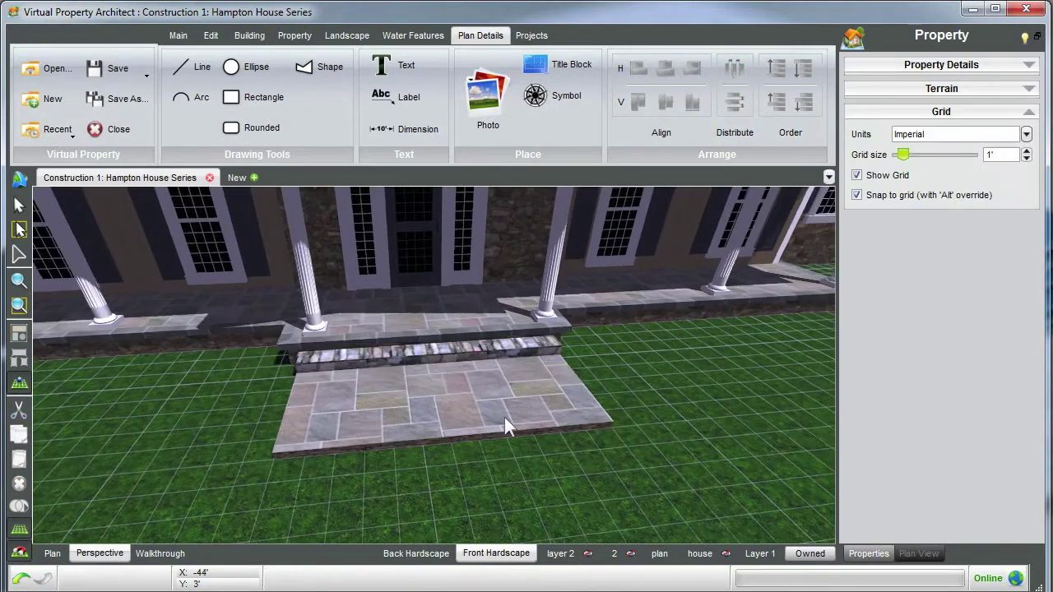
Step: Give the stone wall a Flat Tile cap in the Flagstone Color Blend material
{"action": "middle_click_drag", "start_coordinate": [505, 417], "coordinate": [479, 353]}
{"action": "left_click", "coordinate": [492, 357]}
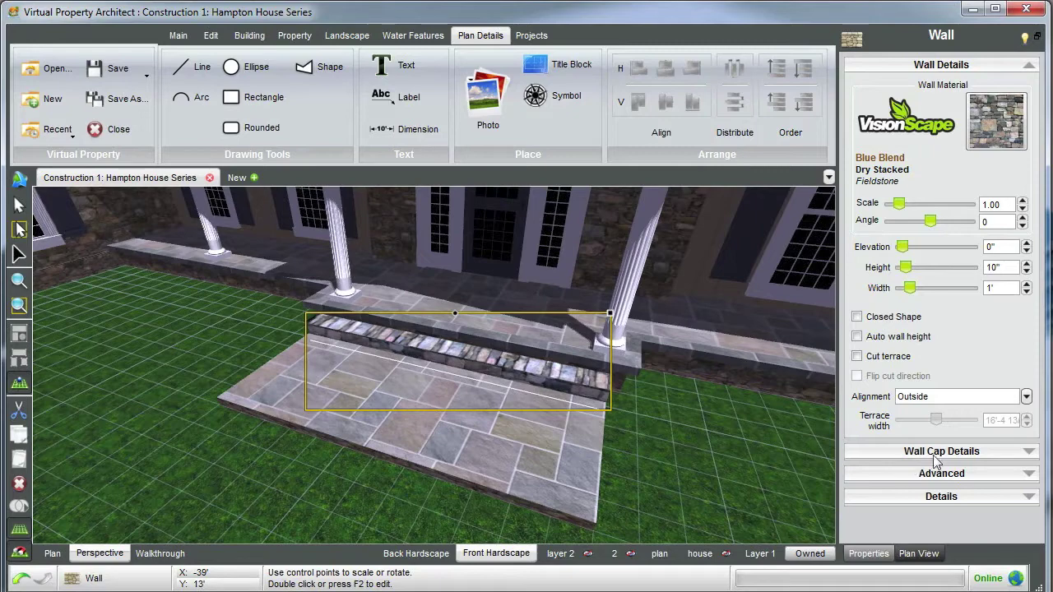
{"action": "left_click", "coordinate": [959, 454]}
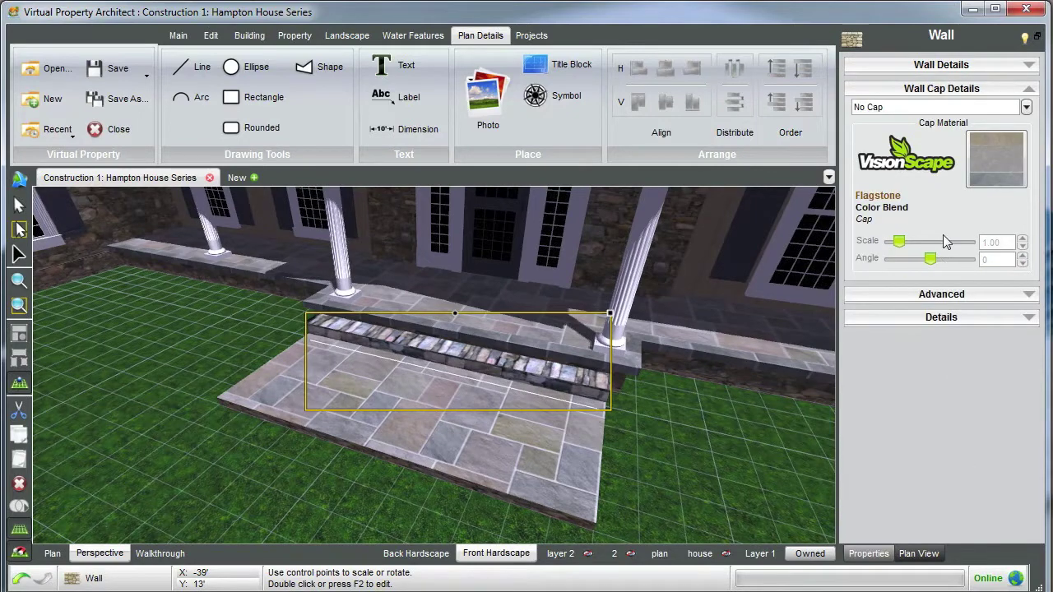
{"action": "left_click", "coordinate": [1027, 108]}
{"action": "left_click", "coordinate": [872, 133]}
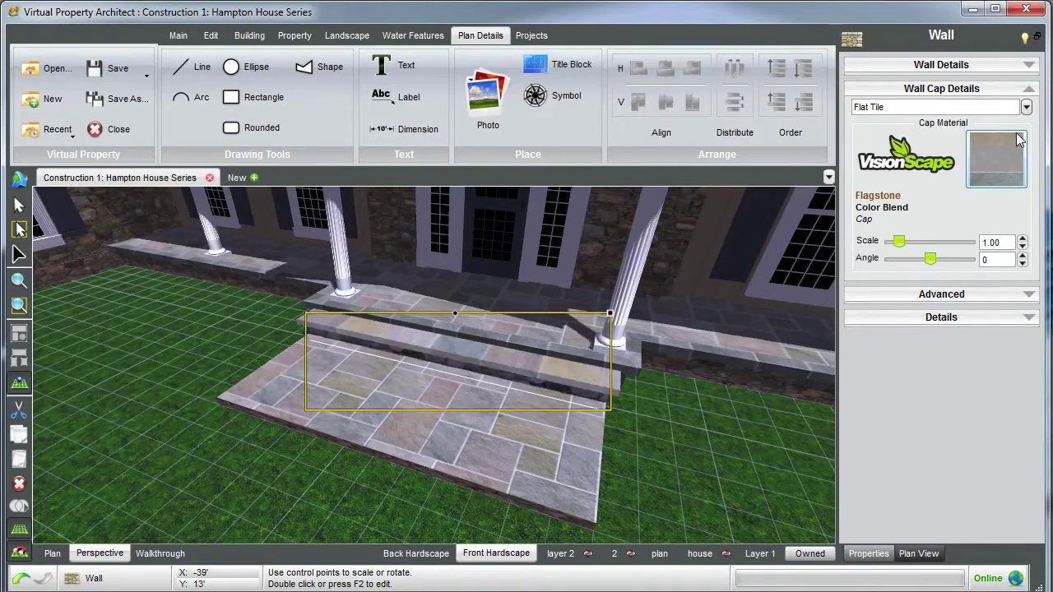
Step: Set the capped stone wall's height to 8" so that it serves as a step
{"action": "middle_click_drag", "start_coordinate": [566, 409], "coordinate": [553, 390]}
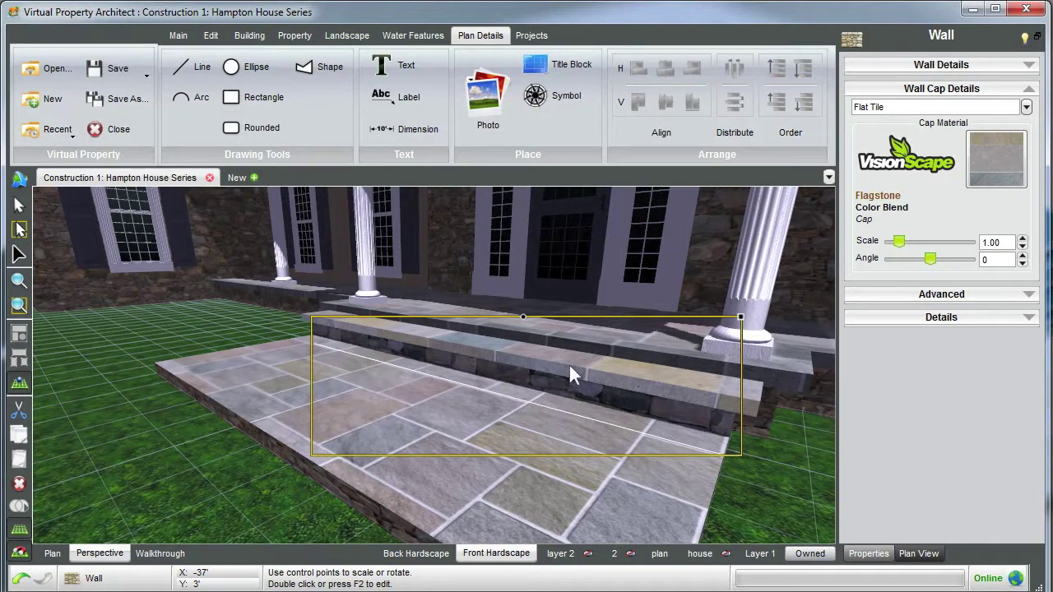
{"action": "left_click", "coordinate": [944, 70]}
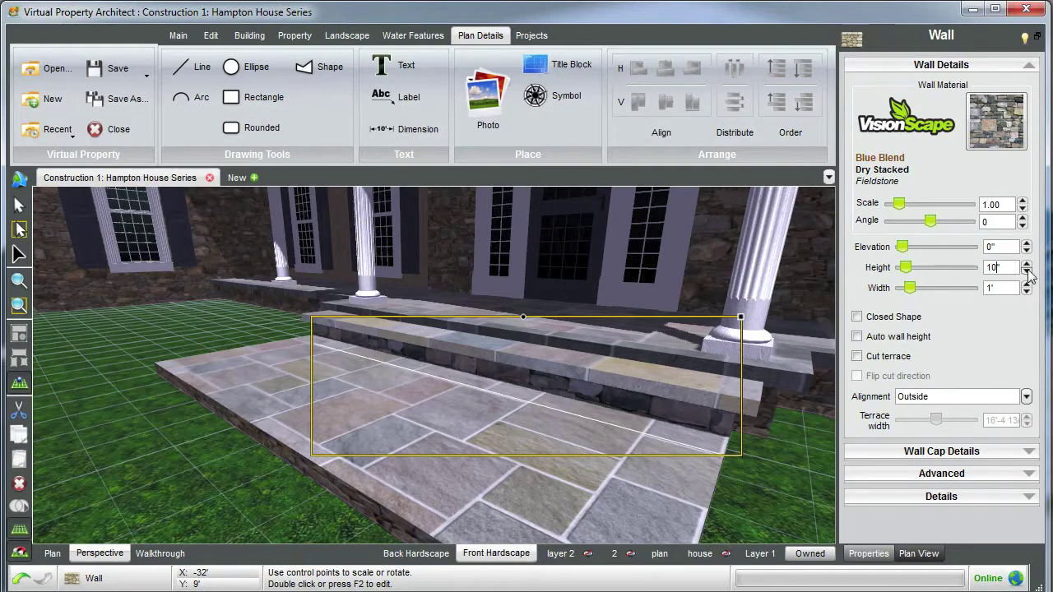
{"action": "key", "text": "BackSpace"}
{"action": "key", "text": "BackSpace"}
{"action": "type", "text": "8"}
{"action": "key", "text": "Return"}
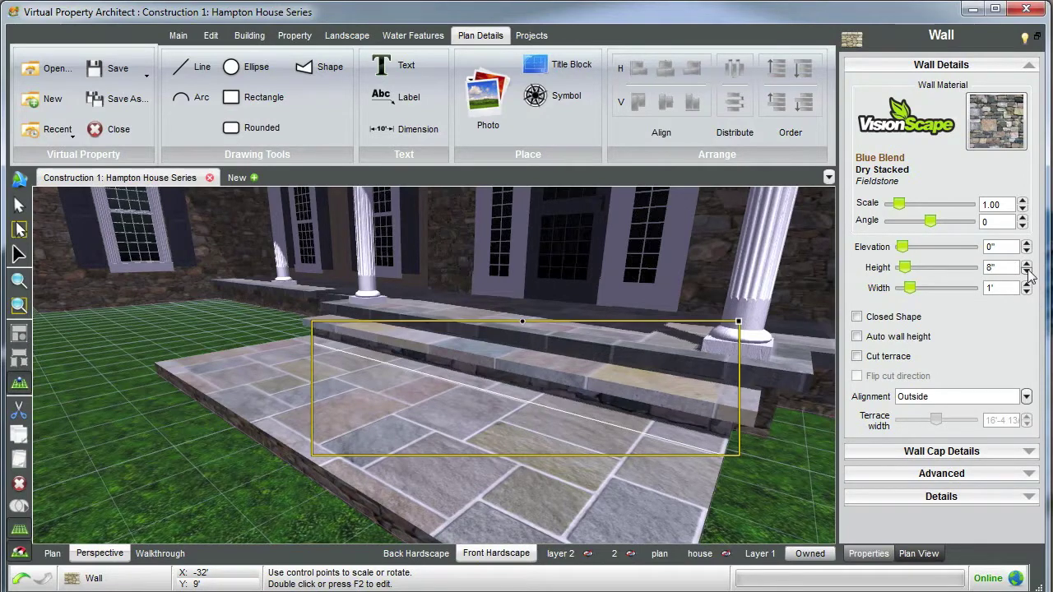
Step: Deselect the wall and inspect the finished step and patio landing against the whole front porch
{"action": "middle_click_drag", "start_coordinate": [646, 286], "coordinate": [466, 449]}
{"action": "scroll", "coordinate": [548, 397], "scroll_direction": "down", "scroll_amount": 4}
{"action": "left_click", "coordinate": [493, 425]}
{"action": "scroll", "coordinate": [504, 406], "scroll_direction": "down", "scroll_amount": 2}
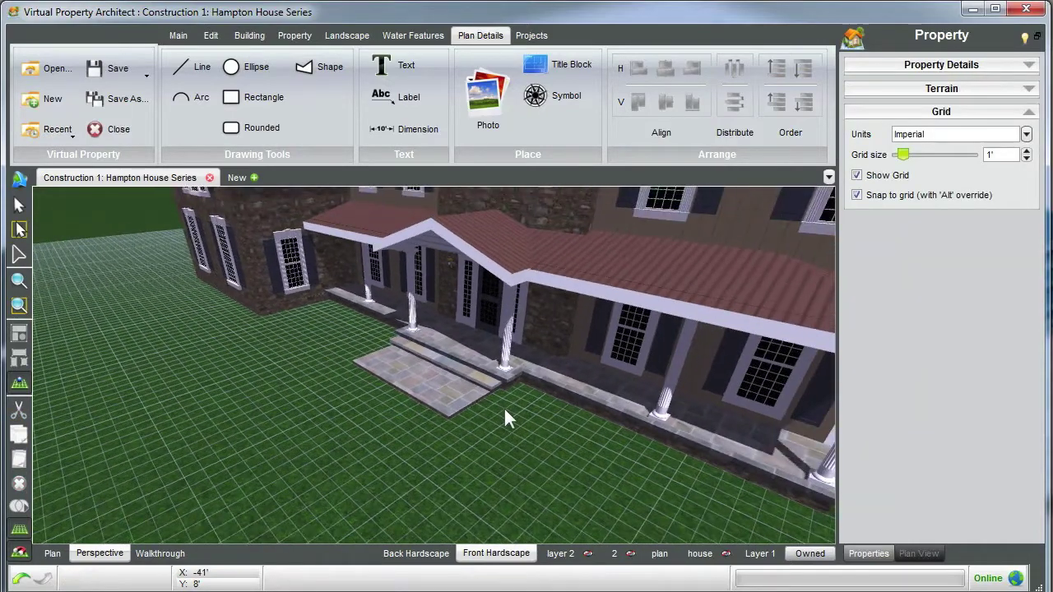
{"action": "middle_click_drag", "start_coordinate": [465, 486], "coordinate": [422, 453]}
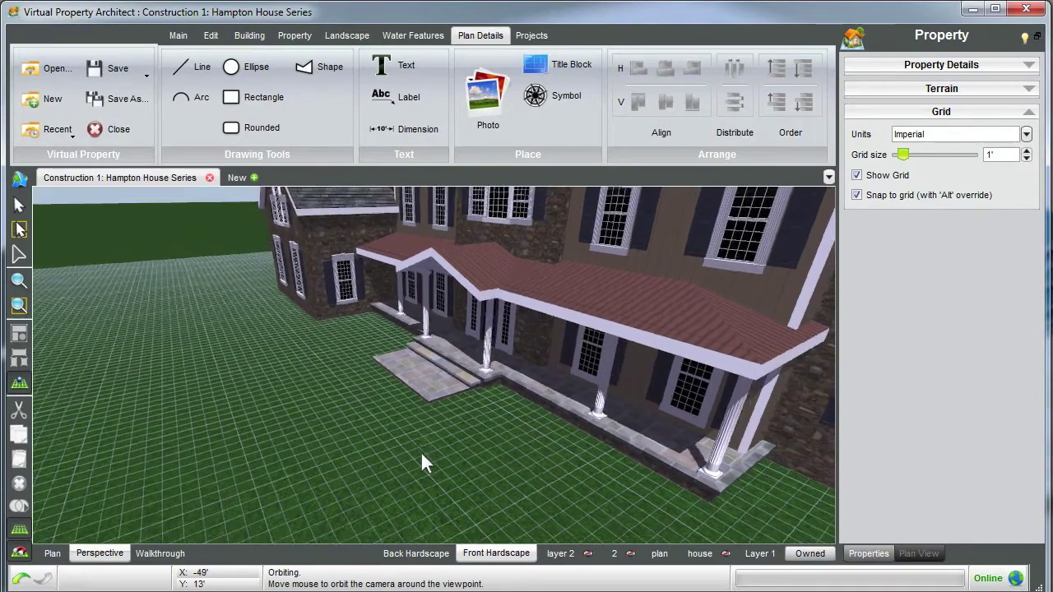
{"action": "scroll", "coordinate": [420, 452], "scroll_direction": "down", "scroll_amount": 2}
Step: Examine the curved front walkway and the driveway outline on the plan image
{"action": "left_click", "coordinate": [52, 553]}
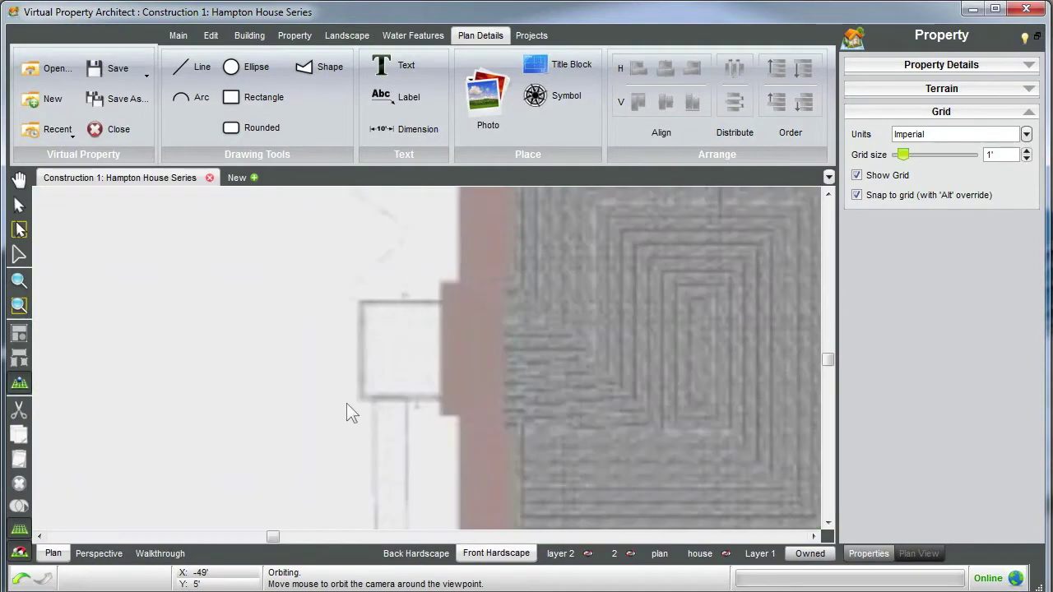
{"action": "scroll", "coordinate": [431, 429], "scroll_direction": "down", "scroll_amount": 3}
{"action": "middle_click_drag", "start_coordinate": [440, 429], "coordinate": [428, 306]}
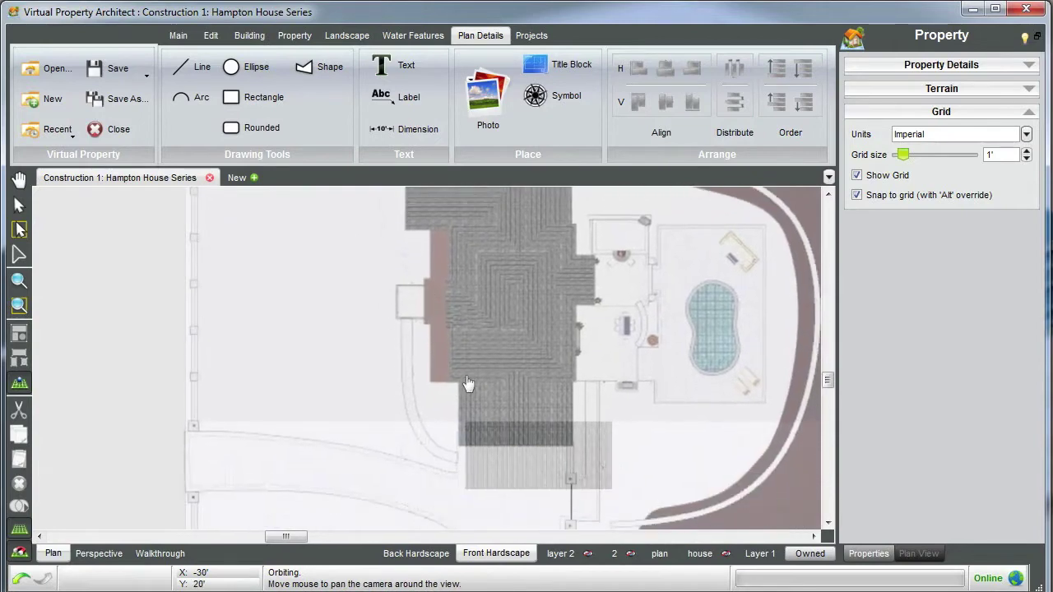
{"action": "scroll", "coordinate": [465, 395], "scroll_direction": "up", "scroll_amount": 1}
{"action": "middle_click_drag", "start_coordinate": [467, 407], "coordinate": [466, 394]}
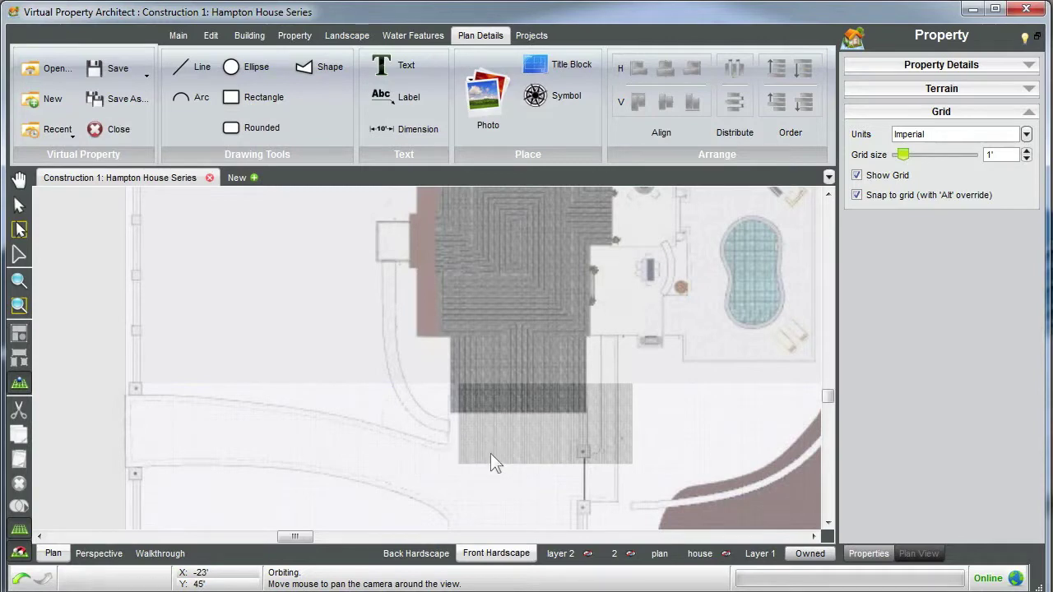
{"action": "left_click", "coordinate": [454, 396]}
{"action": "scroll", "coordinate": [433, 447], "scroll_direction": "down", "scroll_amount": 1}
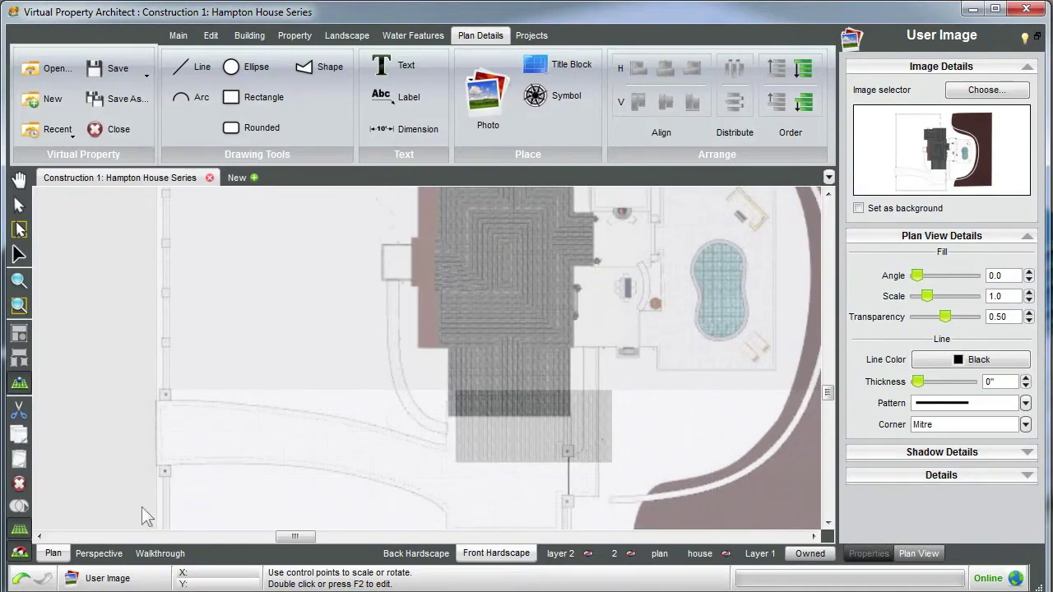
Step: Inspect the whole house in perspective from the front and garage side, including the open lawn around it
{"action": "left_click", "coordinate": [113, 553]}
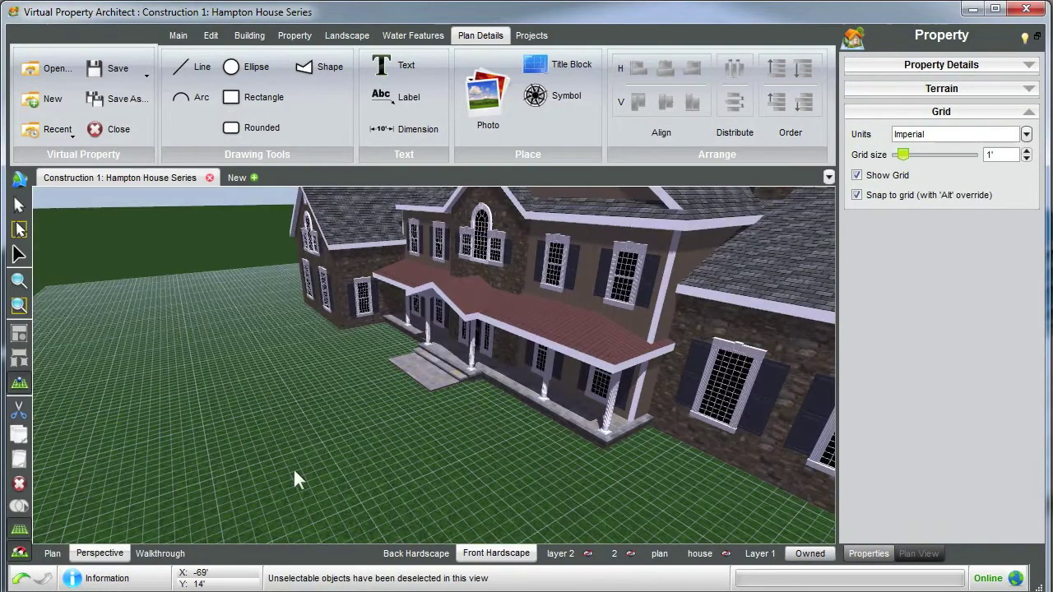
{"action": "scroll", "coordinate": [490, 391], "scroll_direction": "down", "scroll_amount": 3}
{"action": "middle_click_drag", "start_coordinate": [490, 390], "coordinate": [557, 409]}
{"action": "left_click_drag", "start_coordinate": [556, 409], "coordinate": [597, 425]}
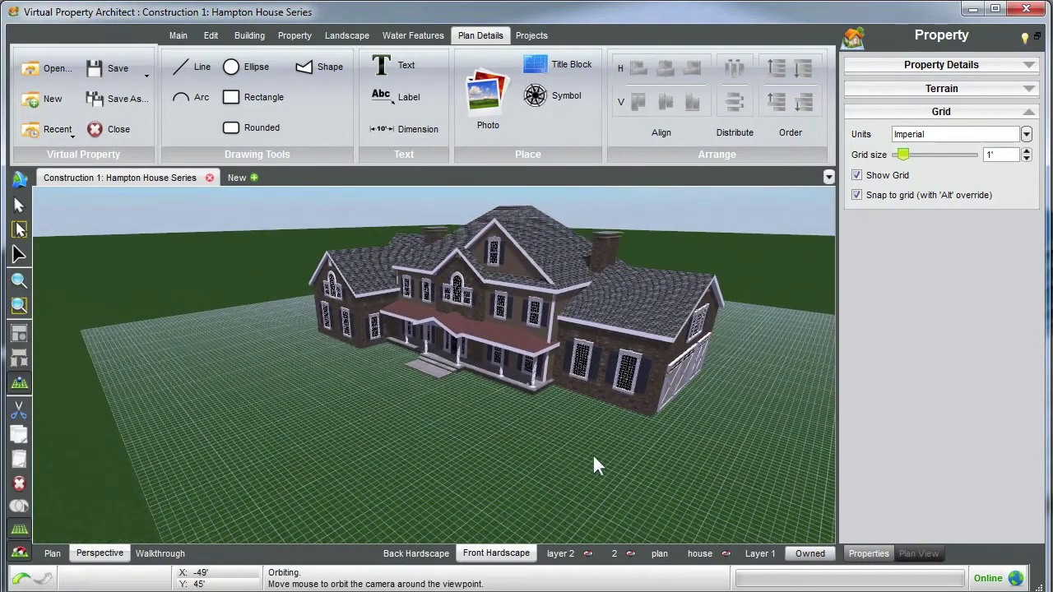
{"action": "left_click_drag", "start_coordinate": [592, 466], "coordinate": [516, 426]}
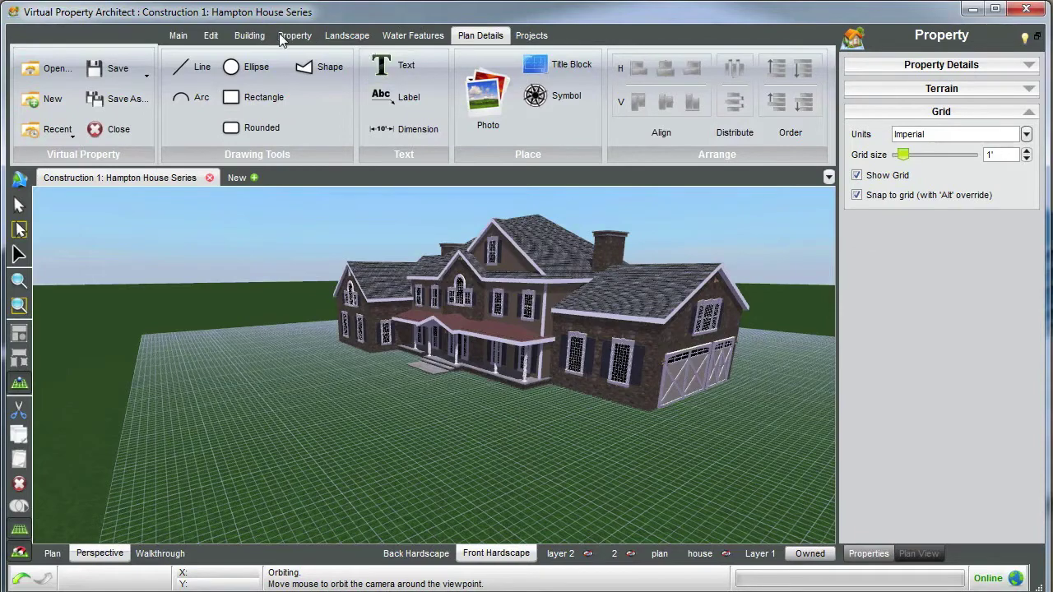
Step: Start a patio in plan view and trace the driveway's house-side edge and its 15' street end over the plan image
{"action": "left_click", "coordinate": [250, 36]}
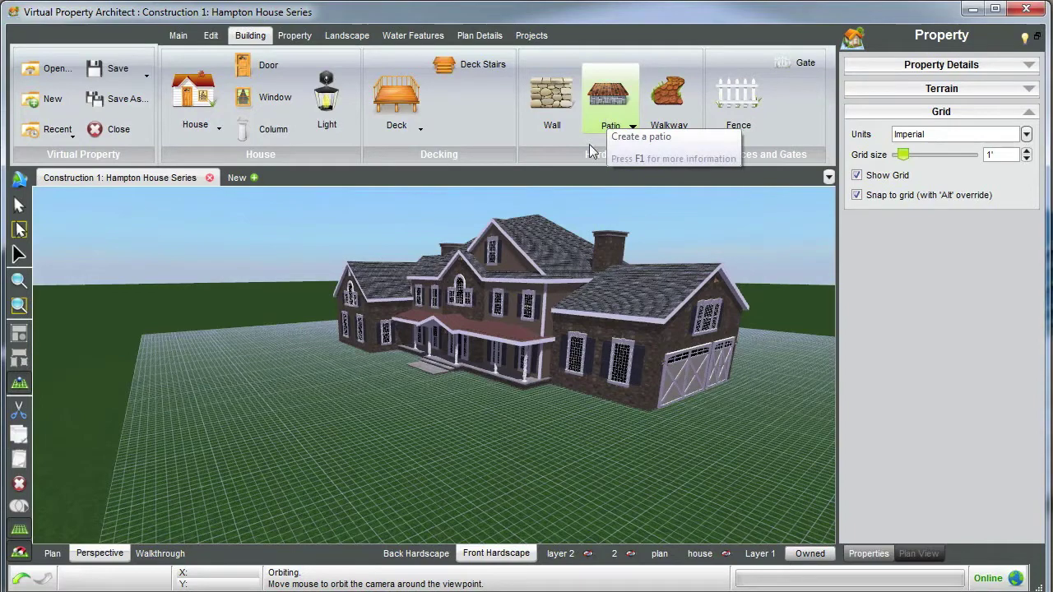
{"action": "scroll", "coordinate": [603, 398], "scroll_direction": "up", "scroll_amount": 2}
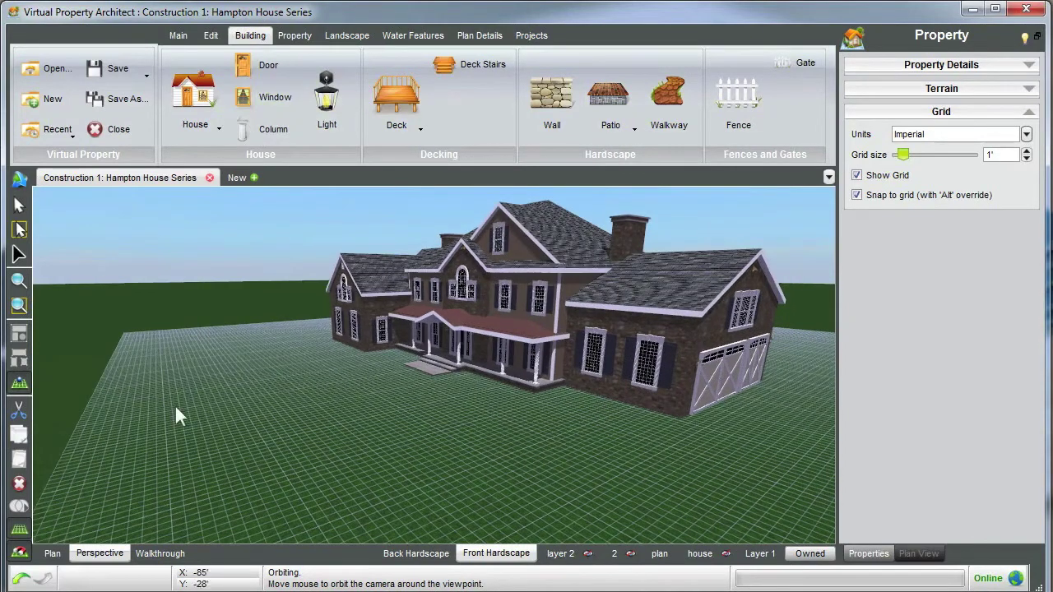
{"action": "left_click", "coordinate": [54, 554]}
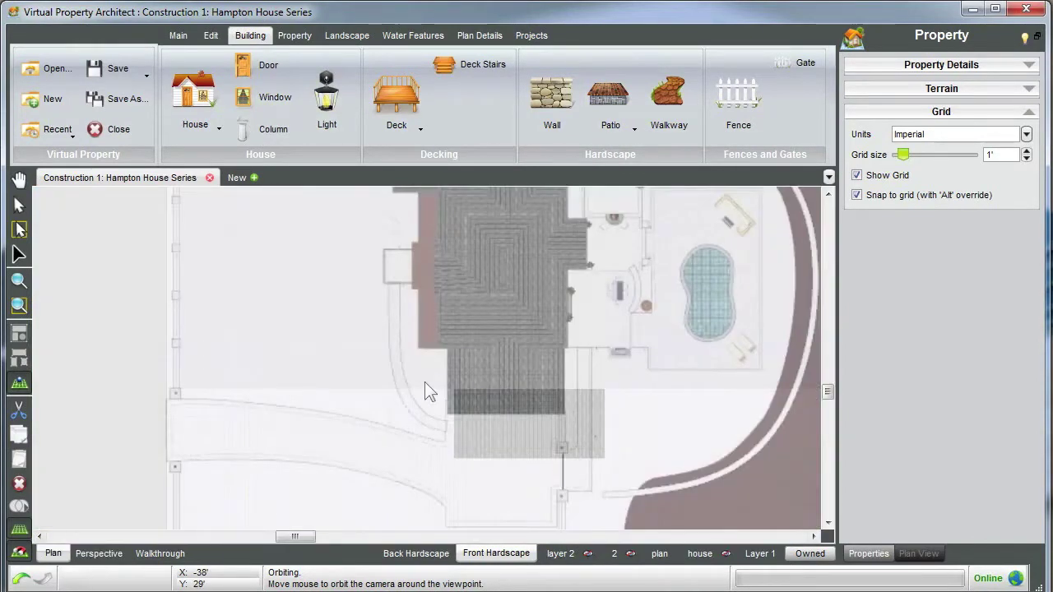
{"action": "scroll", "coordinate": [430, 382], "scroll_direction": "up", "scroll_amount": 3}
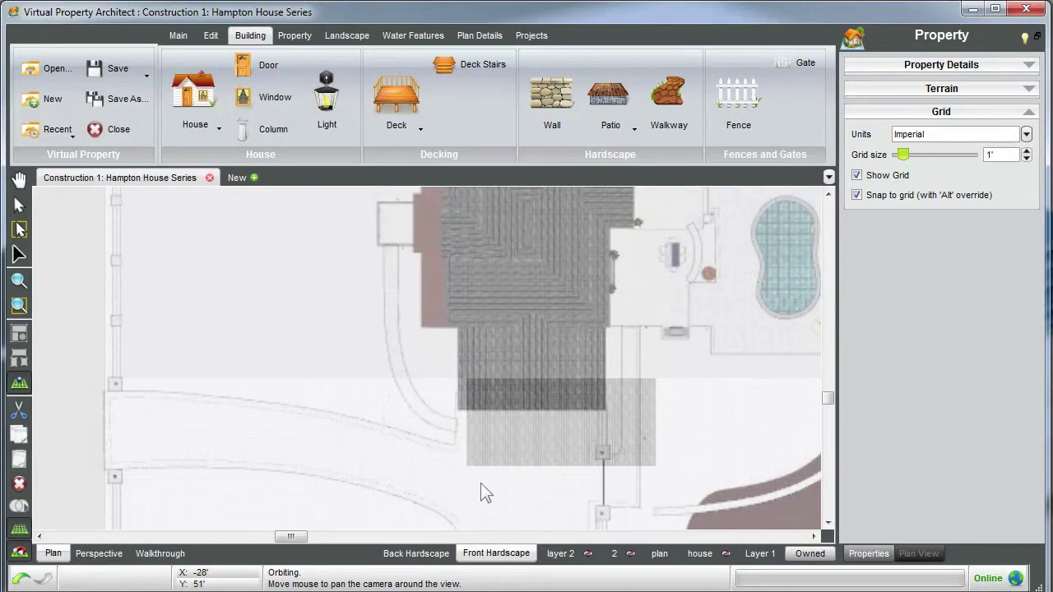
{"action": "scroll", "coordinate": [475, 478], "scroll_direction": "down", "scroll_amount": 1}
{"action": "middle_click_drag", "start_coordinate": [481, 471], "coordinate": [490, 399]}
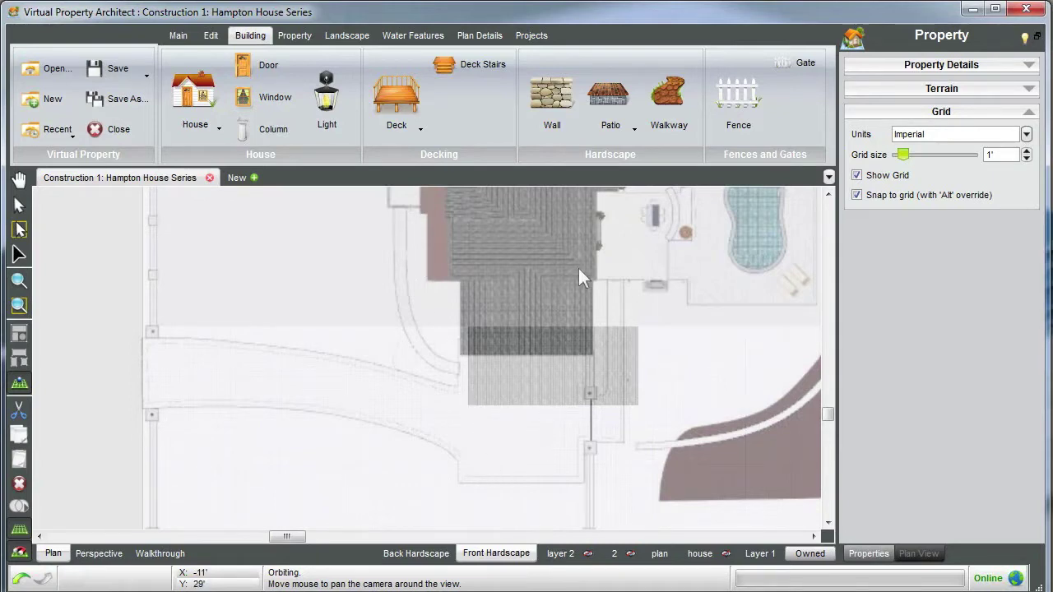
{"action": "left_click", "coordinate": [613, 97]}
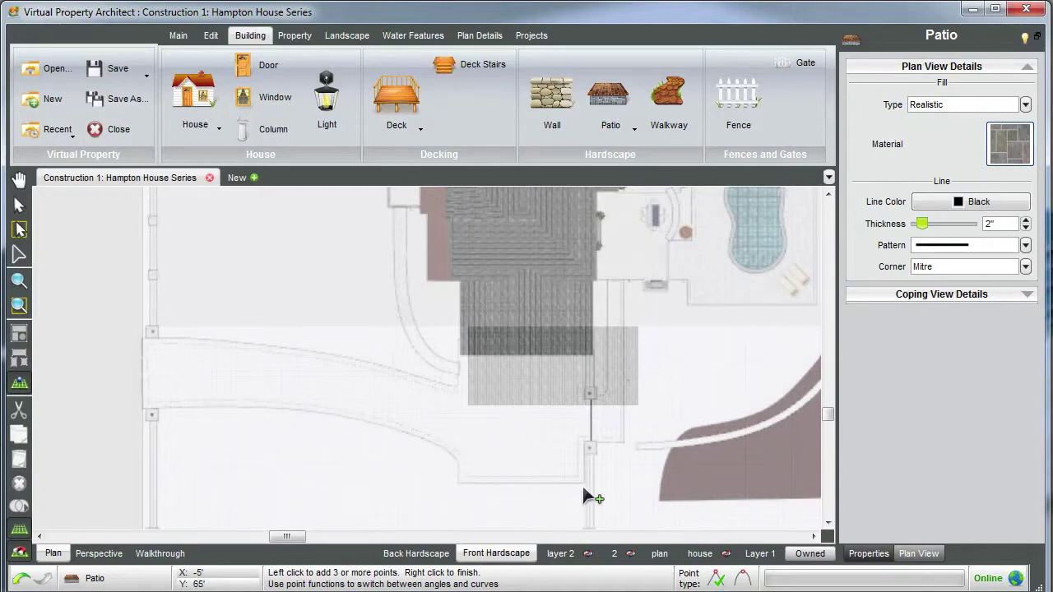
{"action": "scroll", "coordinate": [531, 442], "scroll_direction": "up", "scroll_amount": 1}
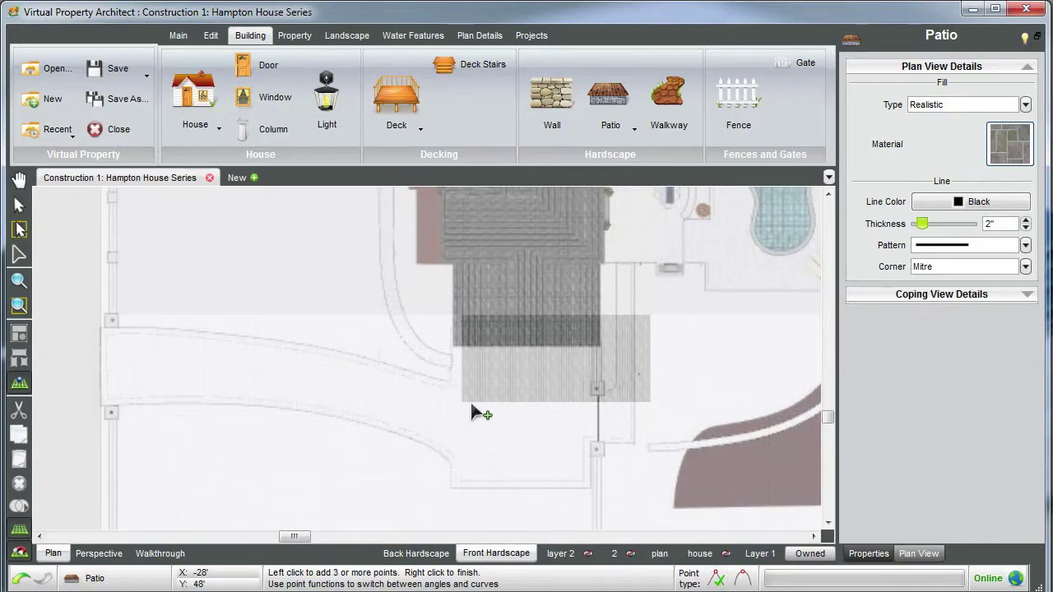
{"action": "scroll", "coordinate": [471, 402], "scroll_direction": "up", "scroll_amount": 2}
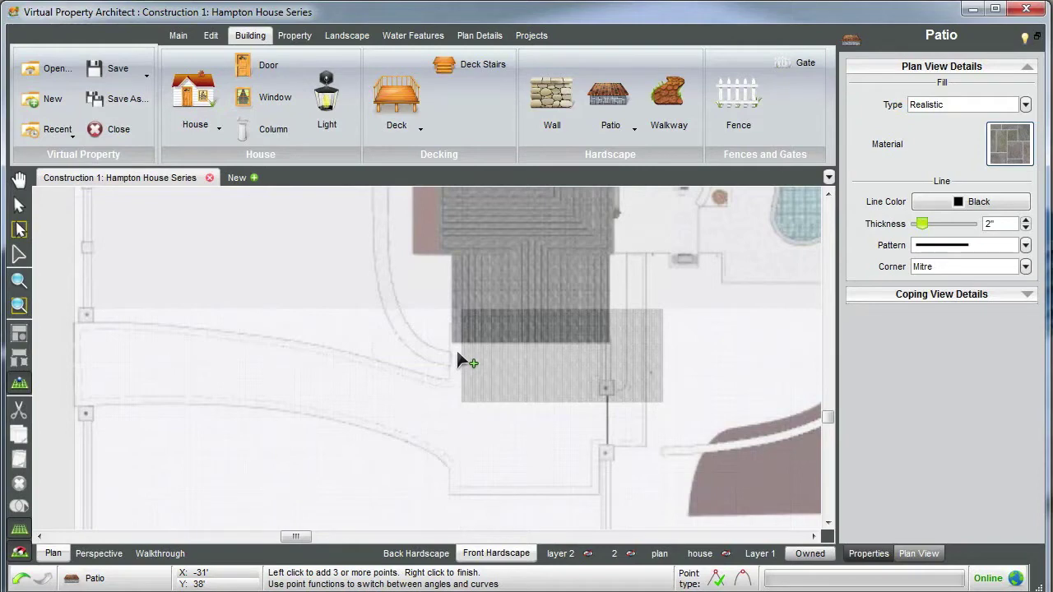
{"action": "left_click", "coordinate": [445, 401]}
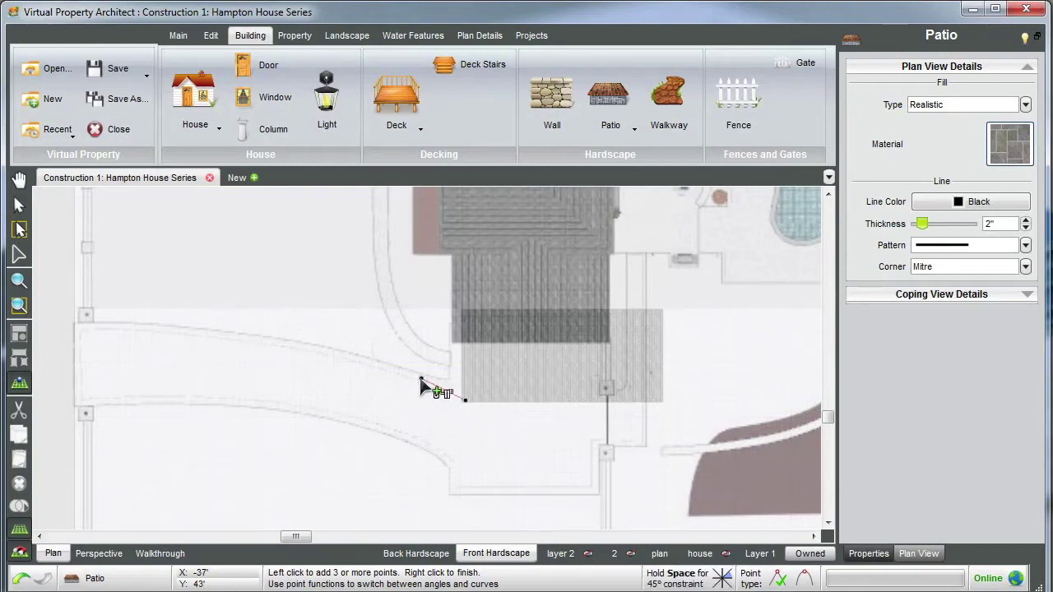
{"action": "left_click", "coordinate": [422, 378]}
{"action": "left_click", "coordinate": [296, 346]}
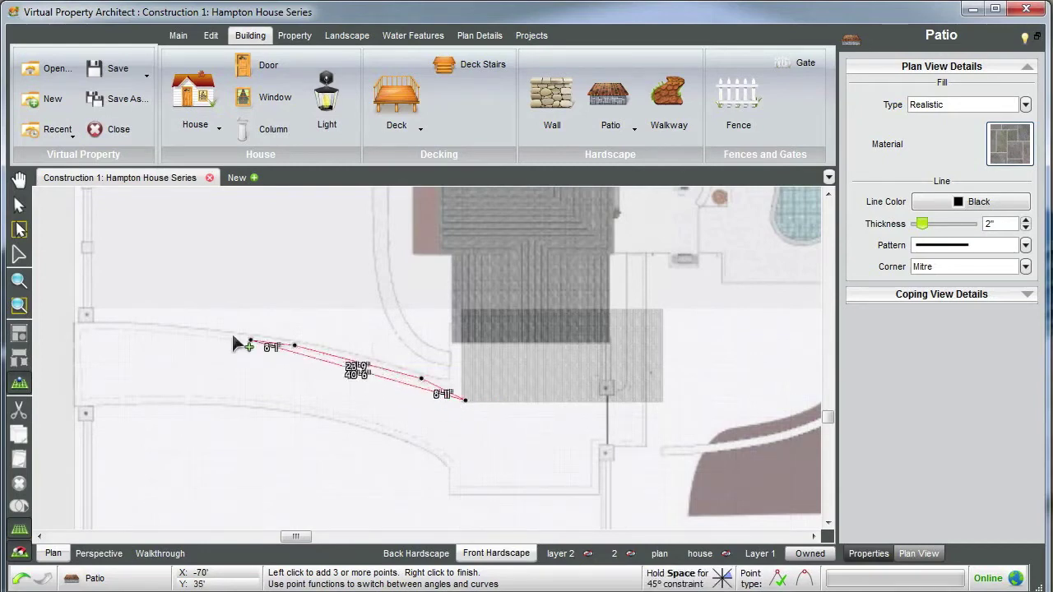
{"action": "left_click", "coordinate": [85, 324]}
{"action": "left_click", "coordinate": [85, 406]}
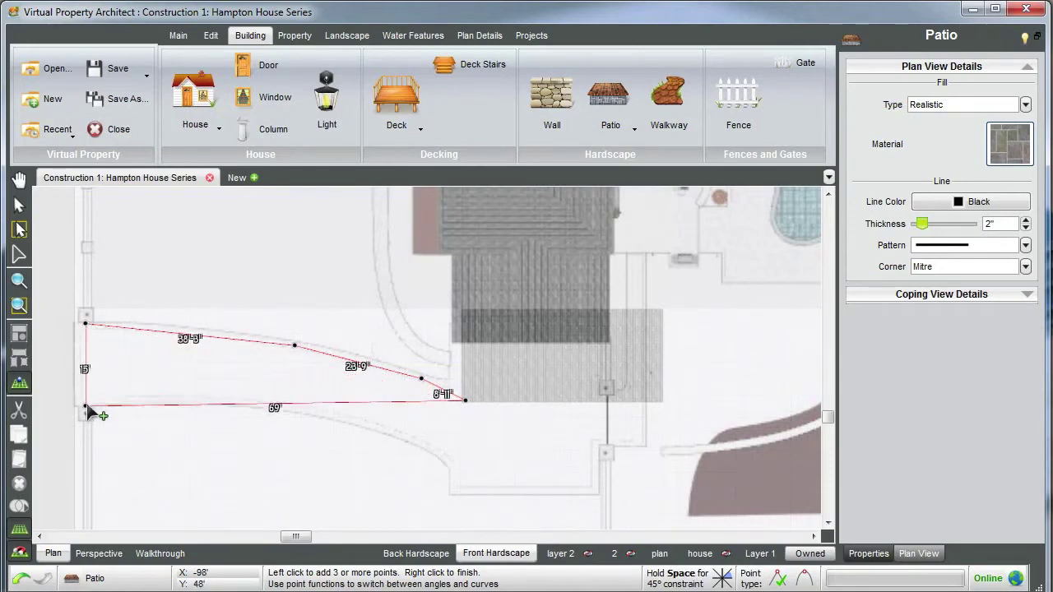
Step: Trace the driveway's lower curved edge and a parking area about 39' by 20' in front of the garage, and close the patio outline
{"action": "left_click", "coordinate": [278, 411]}
{"action": "left_click", "coordinate": [360, 428]}
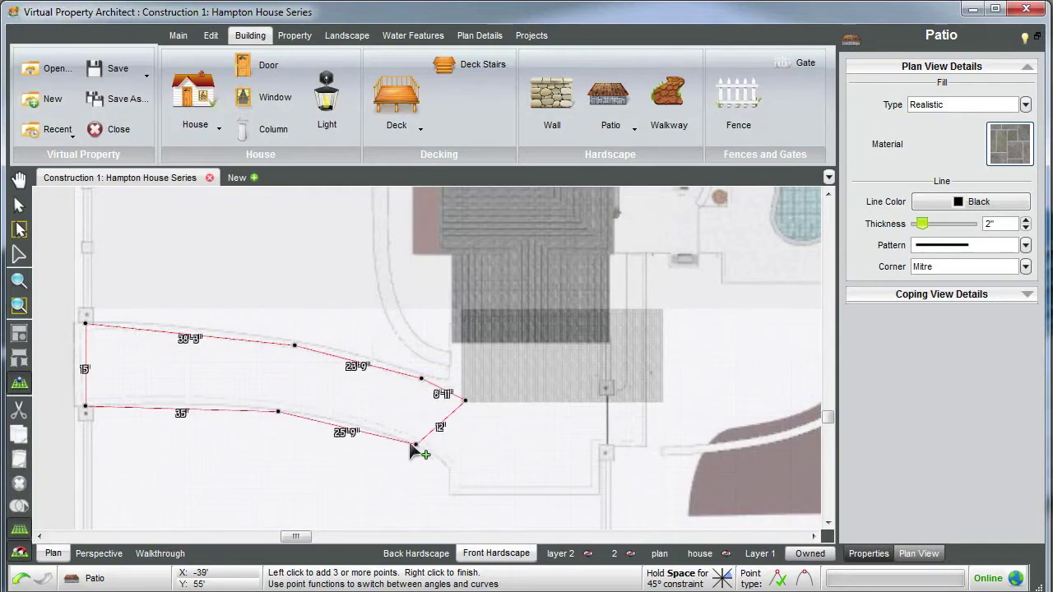
{"action": "left_click", "coordinate": [411, 444]}
{"action": "left_click", "coordinate": [449, 467]}
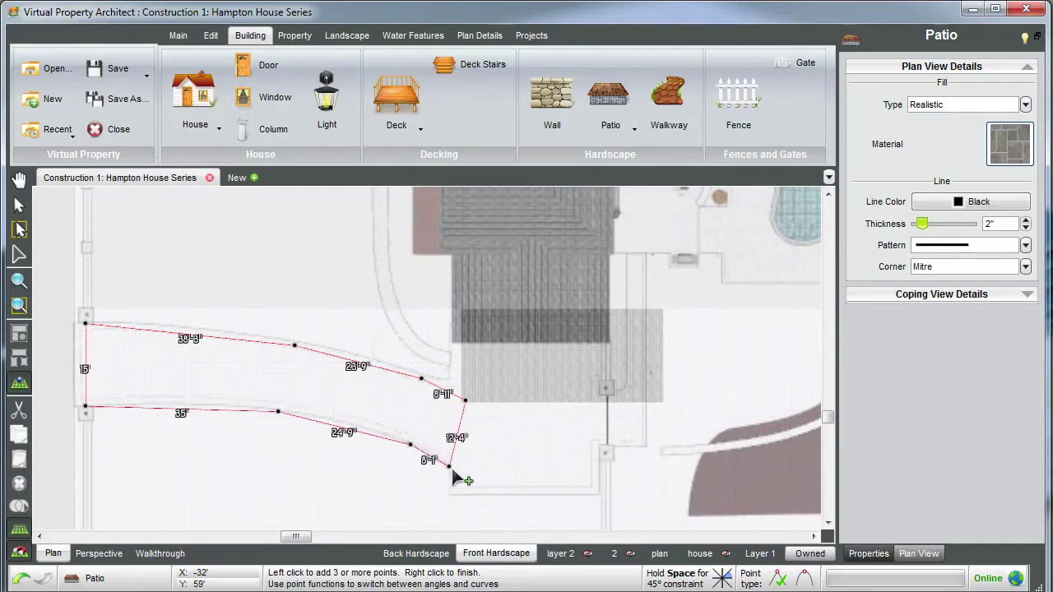
{"action": "left_click", "coordinate": [475, 508]}
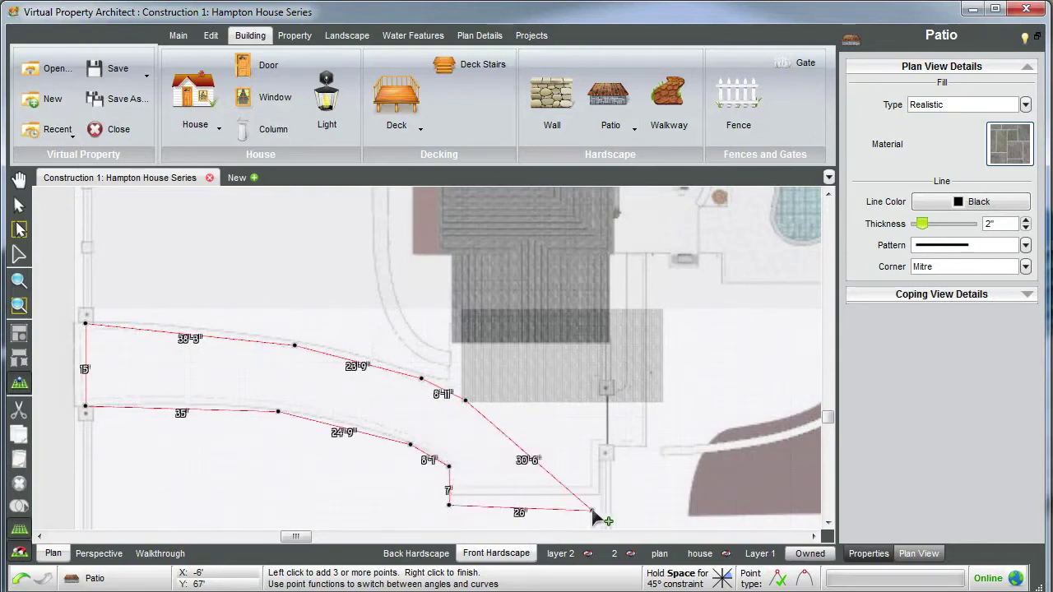
{"action": "left_click", "coordinate": [664, 506]}
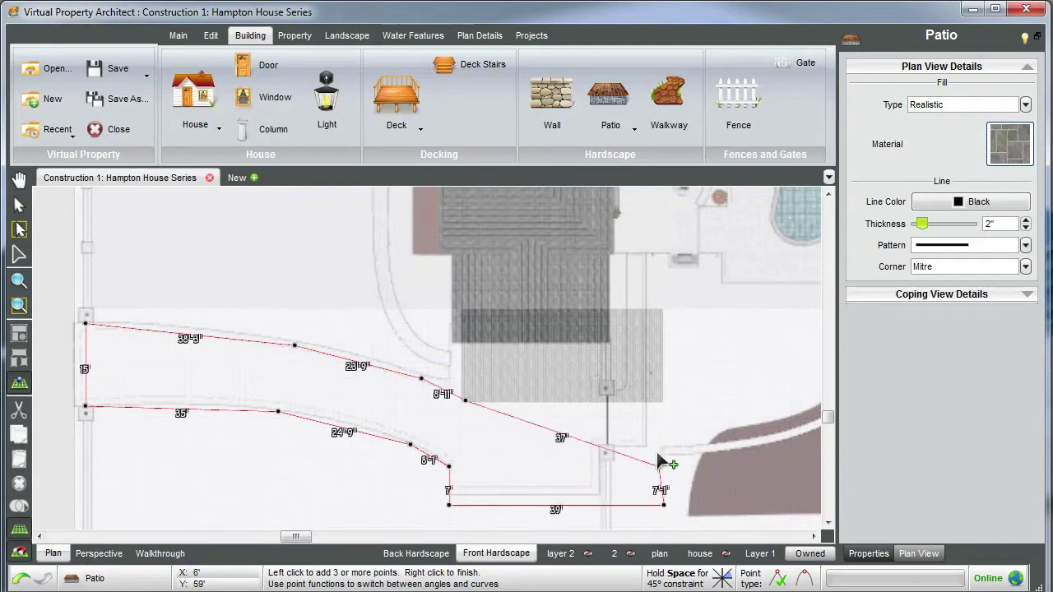
{"action": "left_click", "coordinate": [664, 395]}
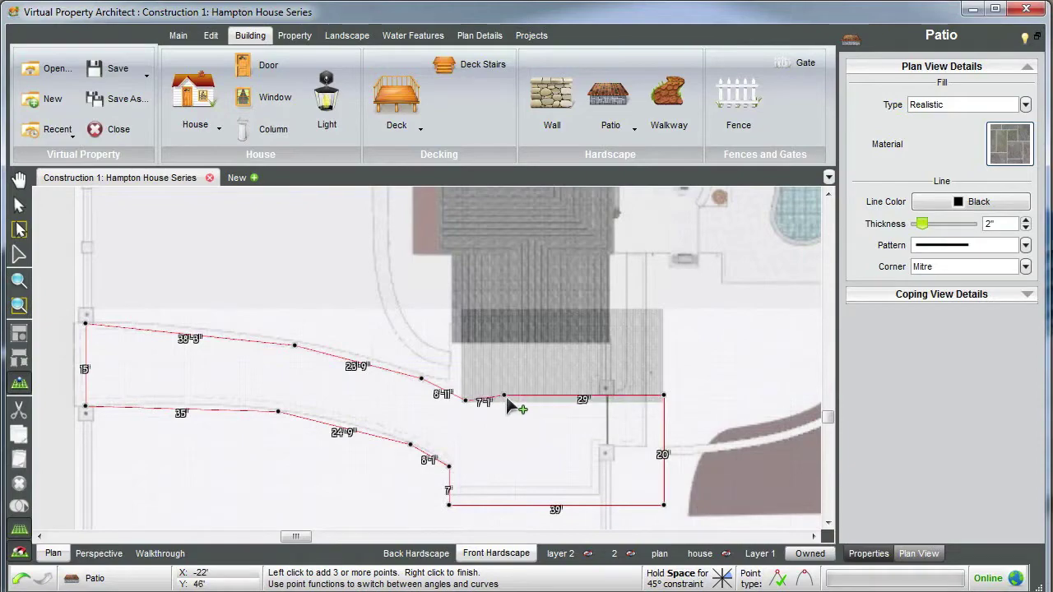
{"action": "right_click", "coordinate": [506, 397]}
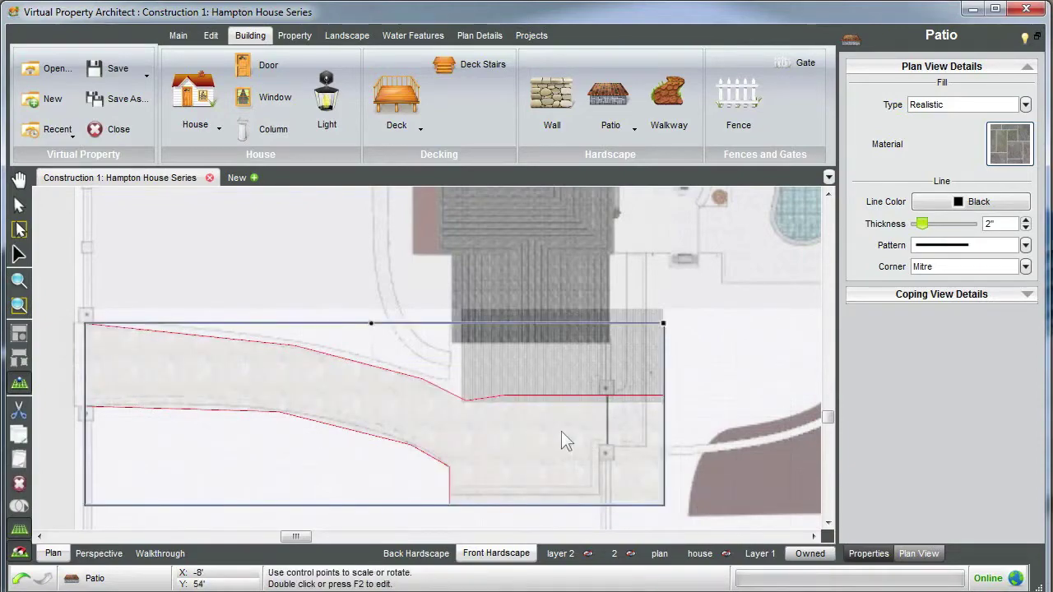
Step: Inspect the new driveway patio against the house in perspective from the front and the garage side
{"action": "left_click", "coordinate": [99, 553]}
{"action": "scroll", "coordinate": [363, 415], "scroll_direction": "down", "scroll_amount": 5}
{"action": "mouse_move", "coordinate": [588, 444]}
{"action": "middle_mouse_down"}
{"action": "mouse_move", "coordinate": [534, 433]}
{"action": "mouse_move", "coordinate": [522, 442]}
{"action": "mouse_move", "coordinate": [571, 453]}
{"action": "middle_mouse_up"}
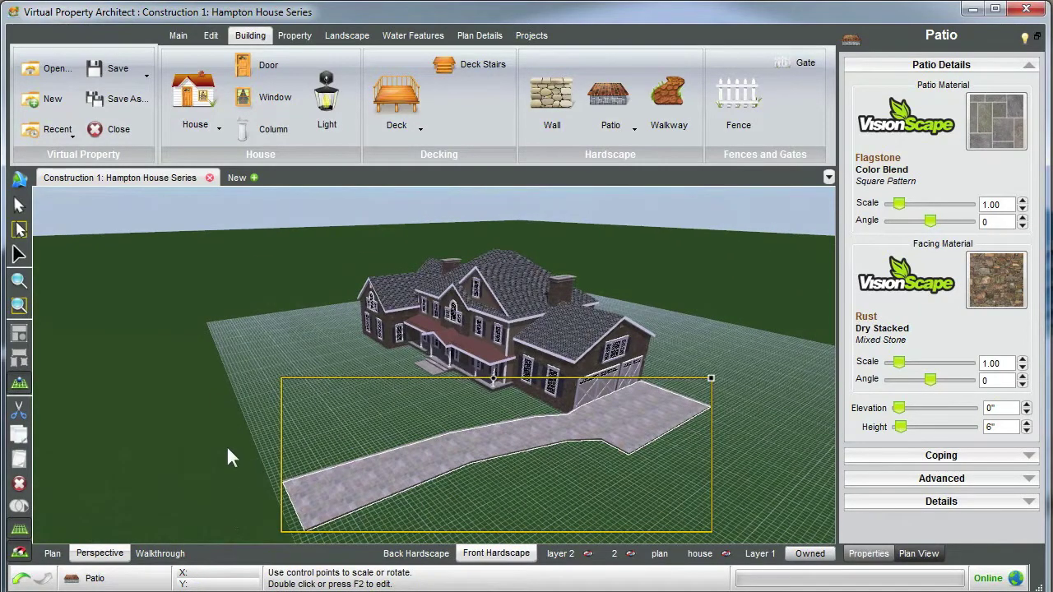
{"action": "middle_click_drag", "start_coordinate": [480, 438], "coordinate": [530, 429]}
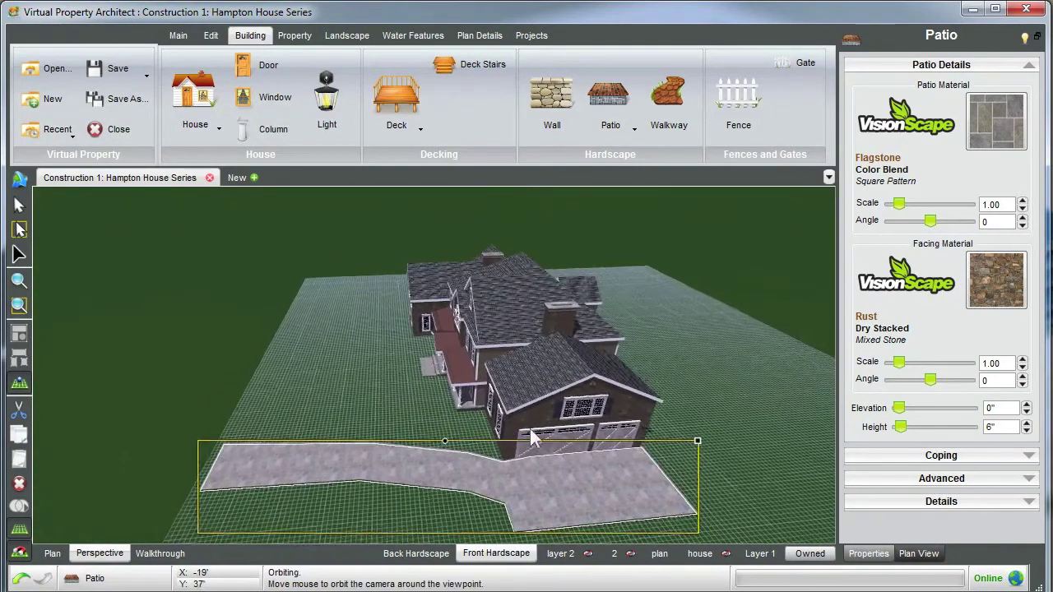
{"action": "scroll", "coordinate": [450, 442], "scroll_direction": "down", "scroll_amount": 4}
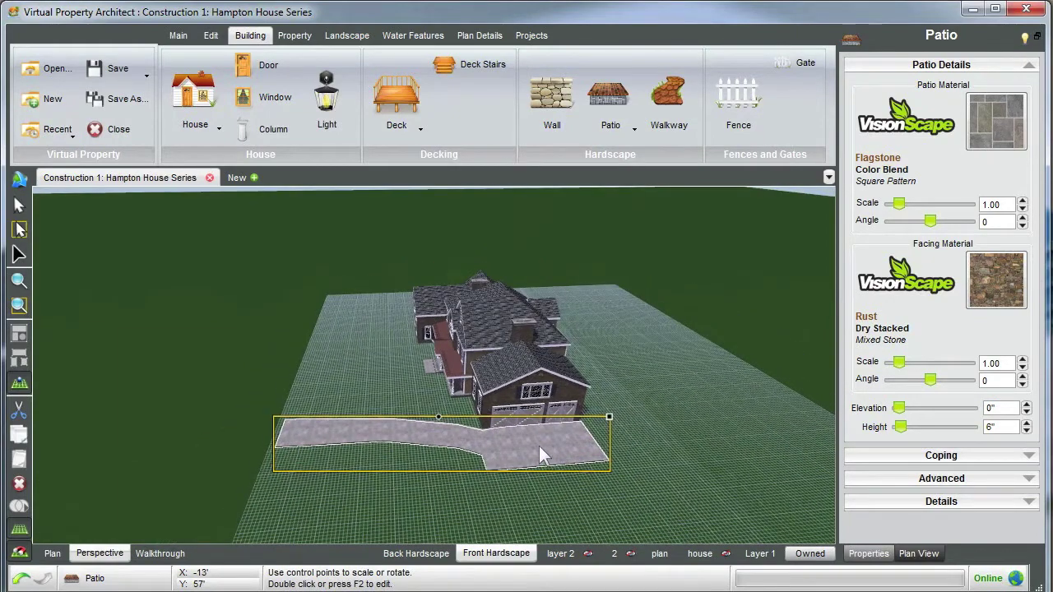
{"action": "scroll", "coordinate": [539, 446], "scroll_direction": "up", "scroll_amount": 1}
{"action": "left_click", "coordinate": [592, 265]}
{"action": "scroll", "coordinate": [526, 491], "scroll_direction": "up", "scroll_amount": 2}
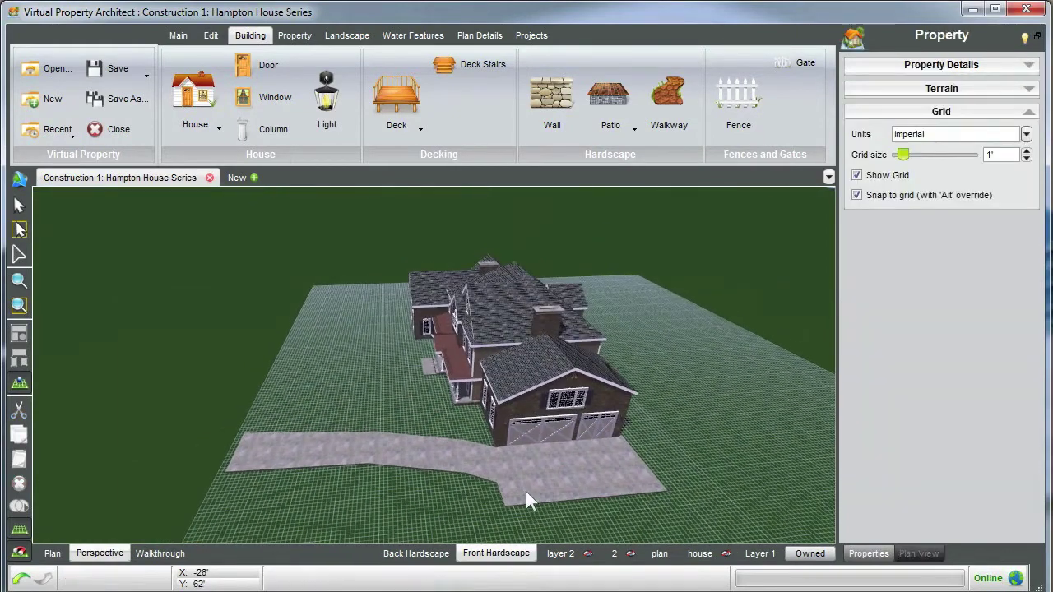
{"action": "key", "text": "Right"}
{"action": "middle_click_drag", "start_coordinate": [541, 472], "coordinate": [492, 486]}
Step: Edit the driveway patio's boundary and move the parking area's two outer corner points farther from the garage
{"action": "left_click", "coordinate": [523, 484]}
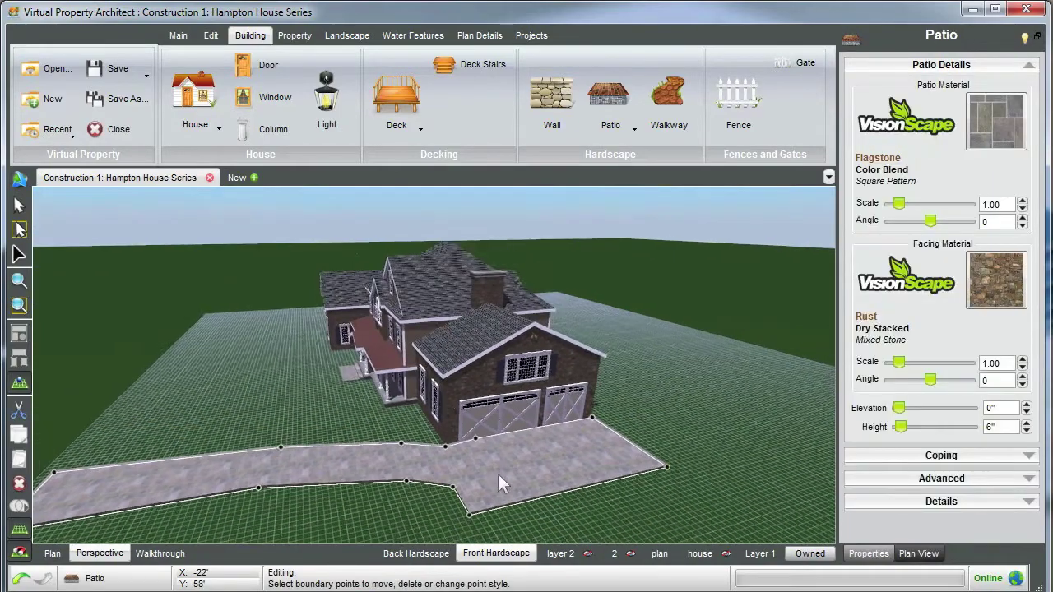
{"action": "left_click", "coordinate": [467, 506]}
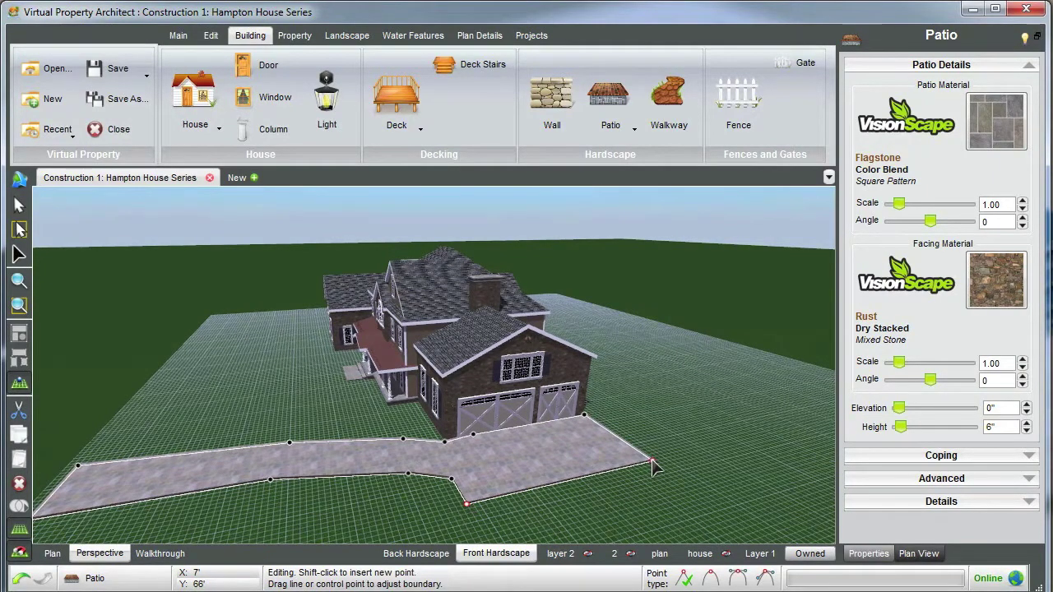
{"action": "scroll", "coordinate": [470, 499], "scroll_direction": "down", "scroll_amount": 2}
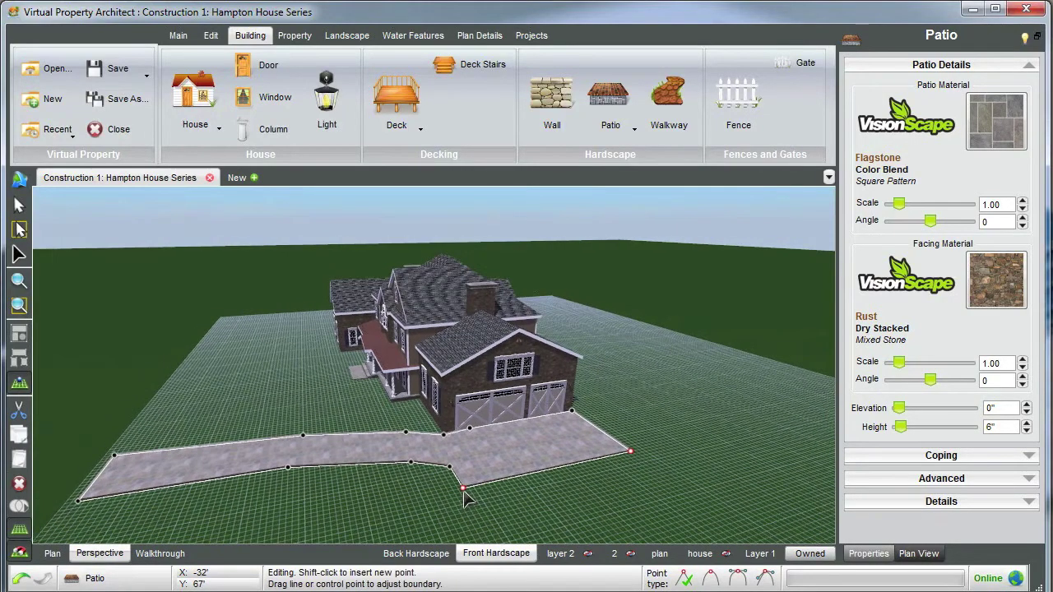
{"action": "left_click_drag", "start_coordinate": [463, 494], "coordinate": [470, 501]}
{"action": "left_click", "coordinate": [659, 288]}
Step: Select the whole driveway patio and move it slightly away from the garage doors
{"action": "right_click_drag", "start_coordinate": [484, 494], "coordinate": [455, 486]}
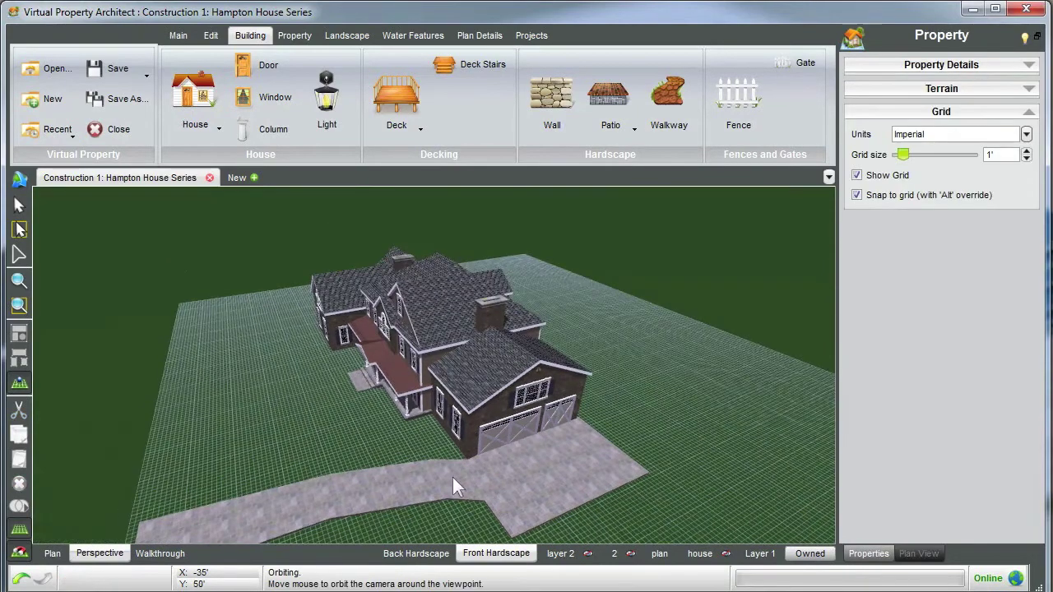
{"action": "right_click_drag", "start_coordinate": [515, 461], "coordinate": [492, 458]}
{"action": "left_click", "coordinate": [492, 457]}
{"action": "left_click", "coordinate": [493, 457]}
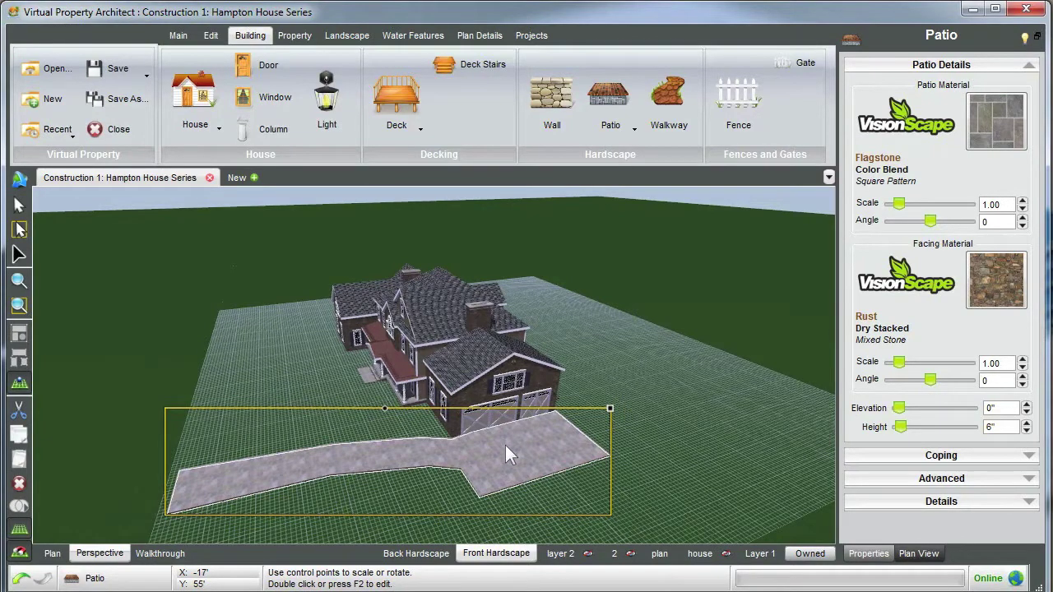
{"action": "left_click_drag", "start_coordinate": [505, 446], "coordinate": [510, 454]}
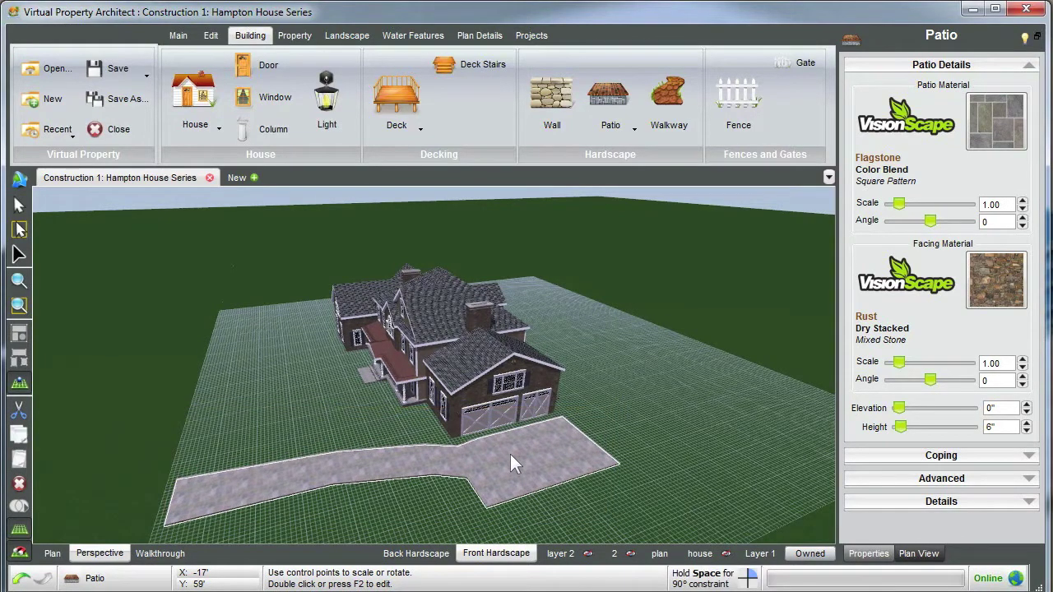
{"action": "left_click_drag", "start_coordinate": [510, 454], "coordinate": [510, 454]}
Step: Reshape the driveway's boundary by moving its points beside the garage doors so that its edge meets the garage wall
{"action": "scroll", "coordinate": [504, 455], "scroll_direction": "up", "scroll_amount": 2}
{"action": "double_click", "coordinate": [512, 467]}
{"action": "scroll", "coordinate": [495, 467], "scroll_direction": "up", "scroll_amount": 1}
{"action": "scroll", "coordinate": [496, 469], "scroll_direction": "up", "scroll_amount": 3}
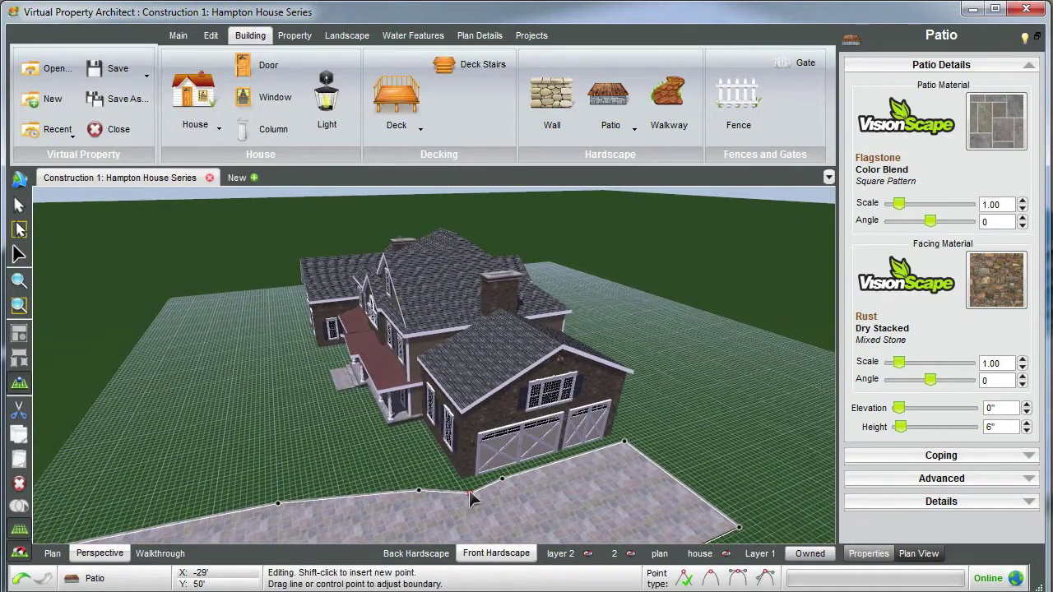
{"action": "left_click", "coordinate": [469, 494], "text": "shift"}
{"action": "scroll", "coordinate": [468, 504], "scroll_direction": "up", "scroll_amount": 1}
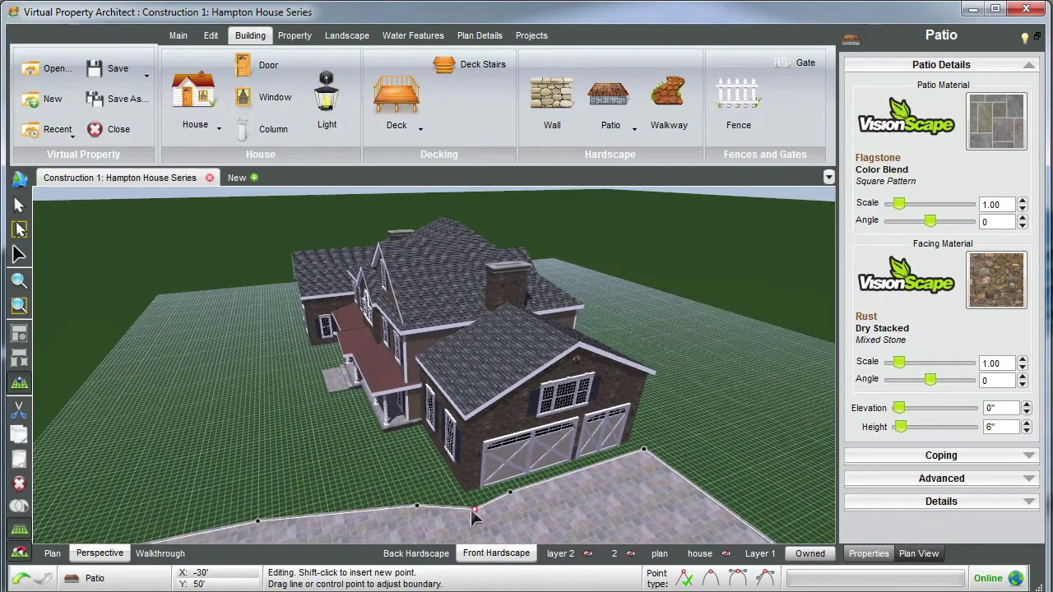
{"action": "left_click_drag", "start_coordinate": [473, 508], "coordinate": [508, 481]}
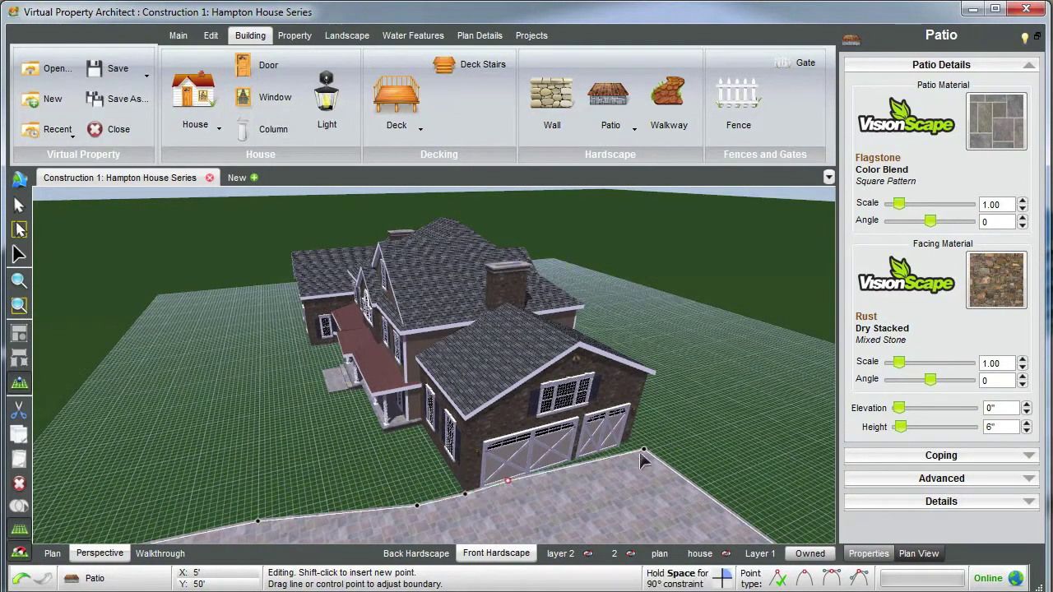
{"action": "left_click_drag", "start_coordinate": [643, 449], "coordinate": [633, 445]}
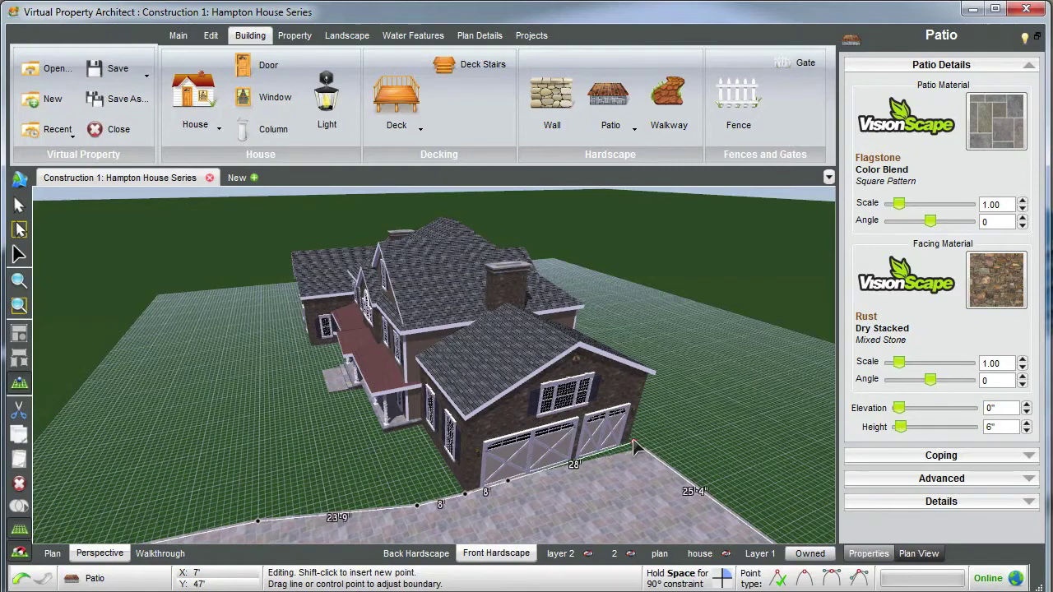
{"action": "left_click", "coordinate": [695, 264]}
Step: Check the driveway patio's outline against the garage in perspective and against the site plan drawing in plan view
{"action": "scroll", "coordinate": [525, 439], "scroll_direction": "down", "scroll_amount": 2}
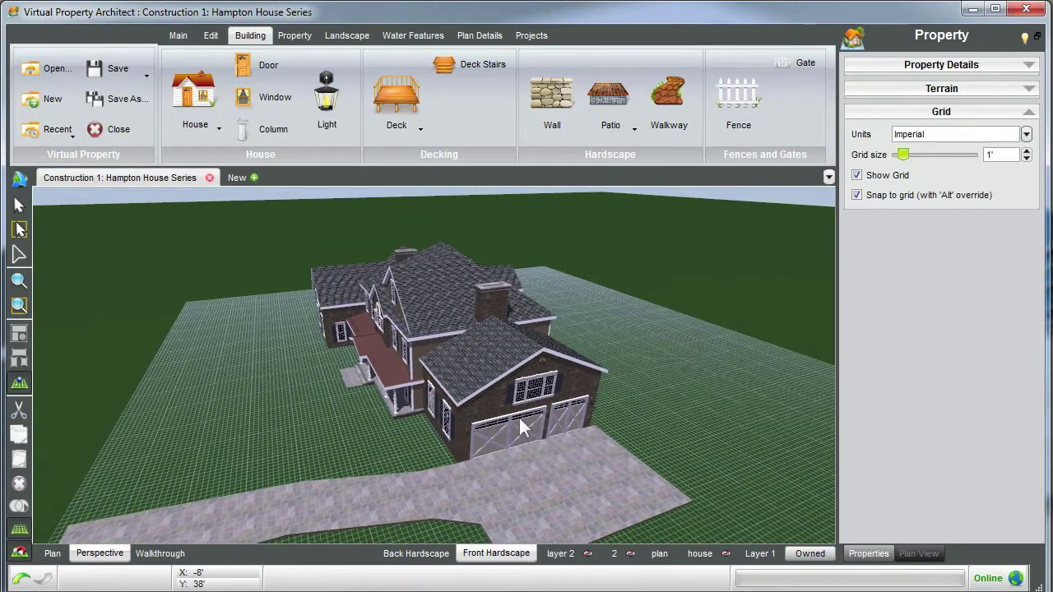
{"action": "scroll", "coordinate": [562, 474], "scroll_direction": "down", "scroll_amount": 2}
{"action": "middle_click_drag", "start_coordinate": [513, 484], "coordinate": [456, 464]}
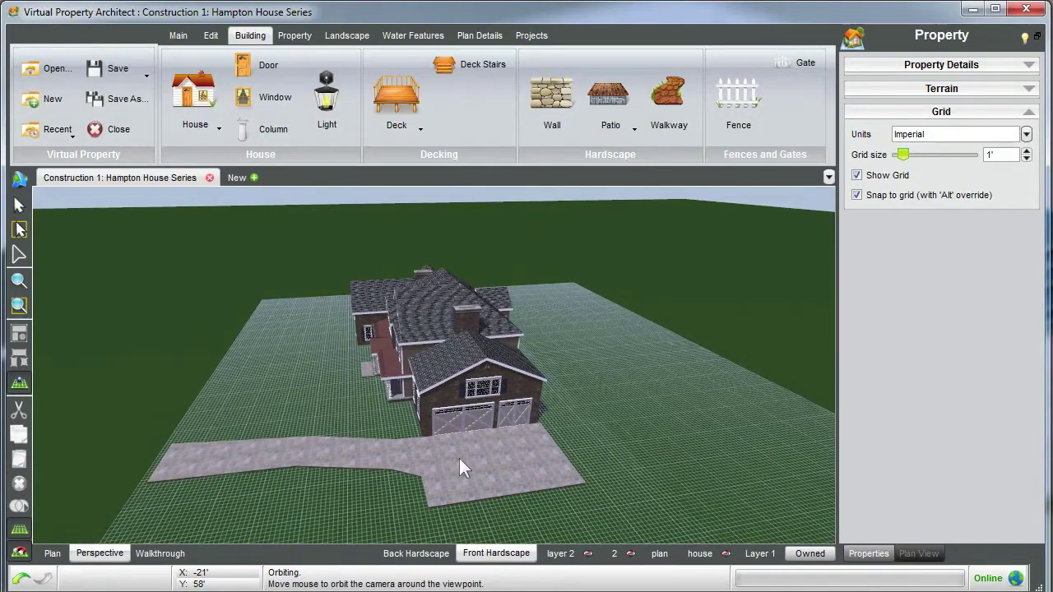
{"action": "left_click", "coordinate": [459, 459]}
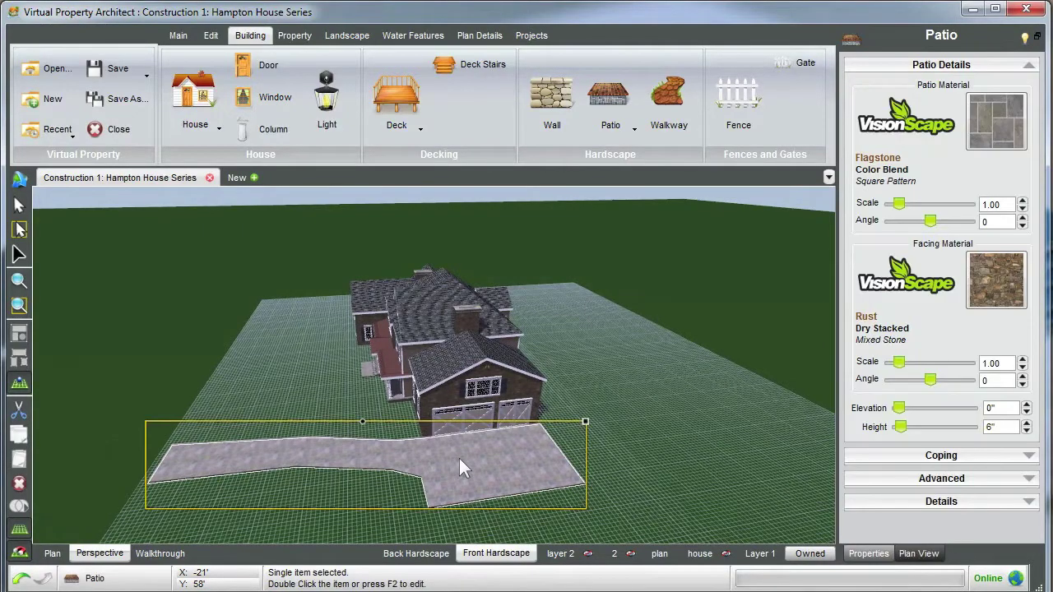
{"action": "left_click", "coordinate": [52, 554]}
{"action": "middle_click_drag", "start_coordinate": [483, 455], "coordinate": [496, 391]}
{"action": "scroll", "coordinate": [430, 374], "scroll_direction": "up", "scroll_amount": 2}
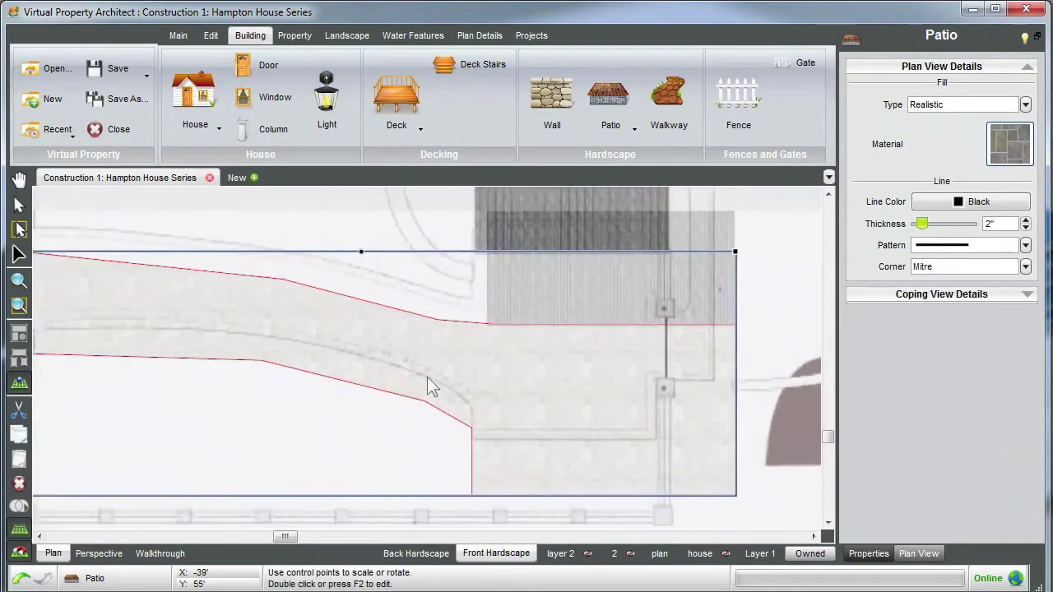
{"action": "left_click", "coordinate": [441, 372]}
{"action": "left_click", "coordinate": [97, 554]}
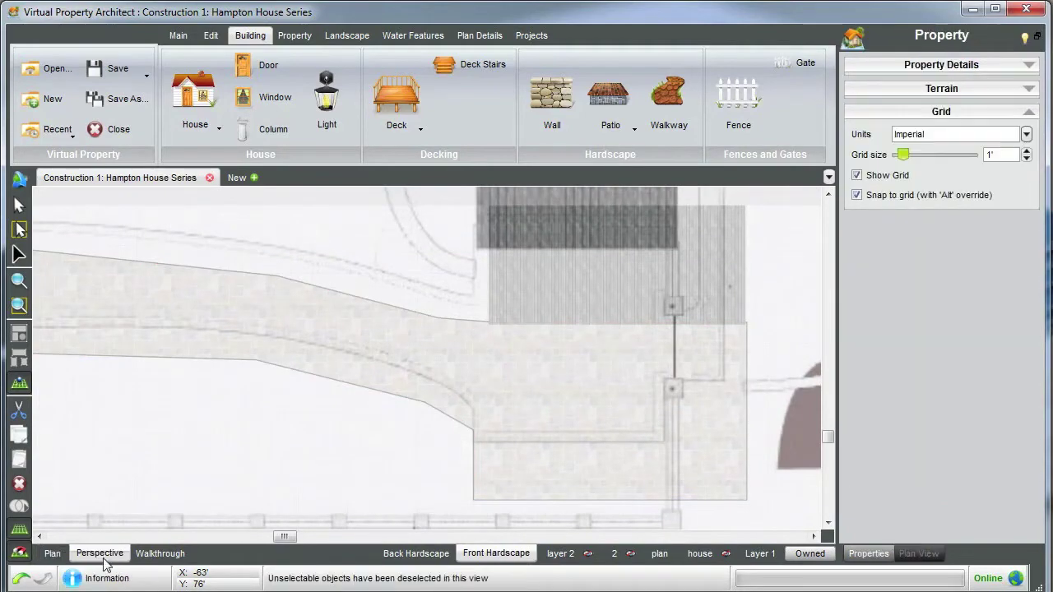
Step: Edit the driveway patio's boundary and change the middle point on each of its two long edges to a smooth curve point
{"action": "left_click", "coordinate": [451, 476]}
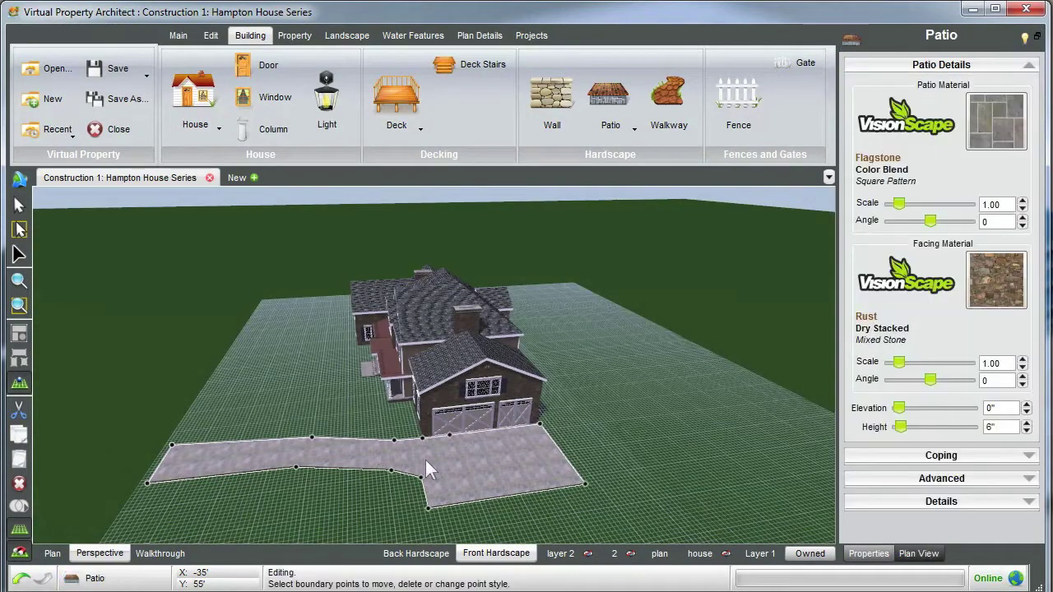
{"action": "left_click", "coordinate": [312, 437]}
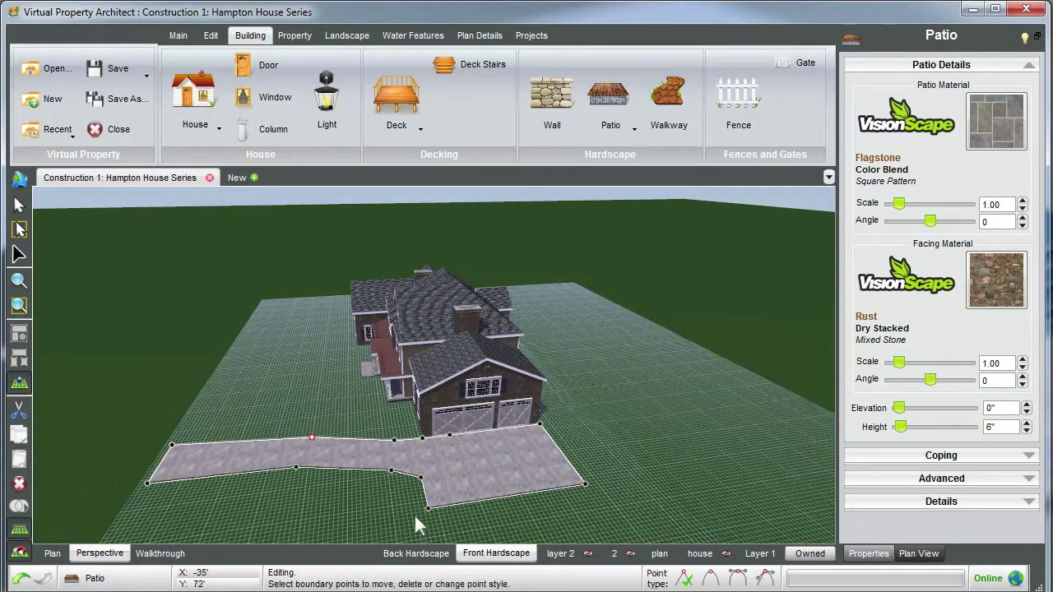
{"action": "left_click", "coordinate": [710, 579]}
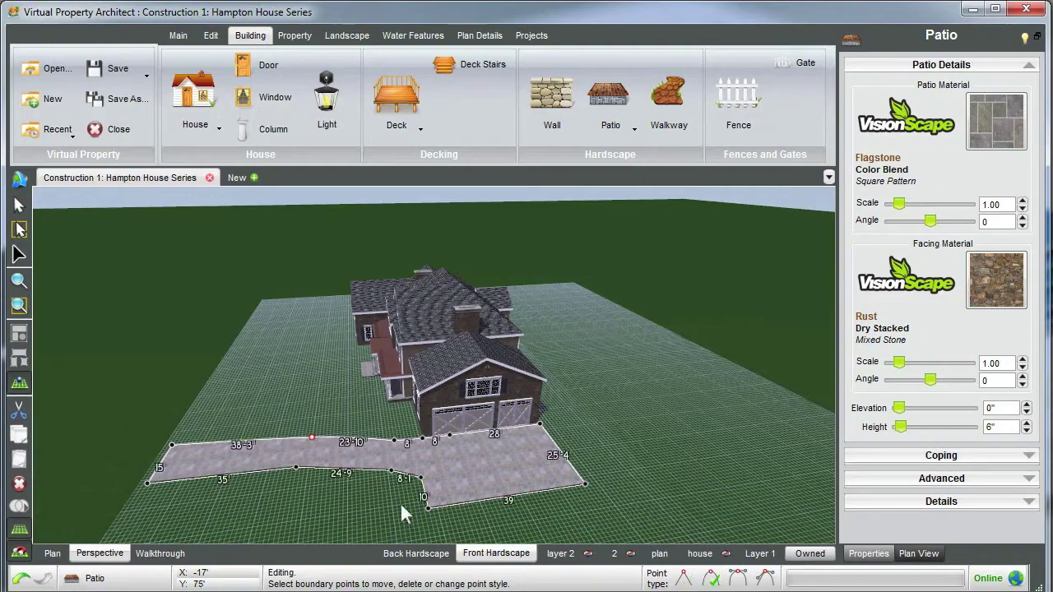
{"action": "left_click", "coordinate": [296, 467]}
{"action": "left_click", "coordinate": [711, 579]}
Step: Change the boundary points where the driveway widens near the garage, one on each side, to smooth curve points
{"action": "middle_click_drag", "start_coordinate": [410, 475], "coordinate": [564, 481]}
{"action": "left_click", "coordinate": [566, 478]}
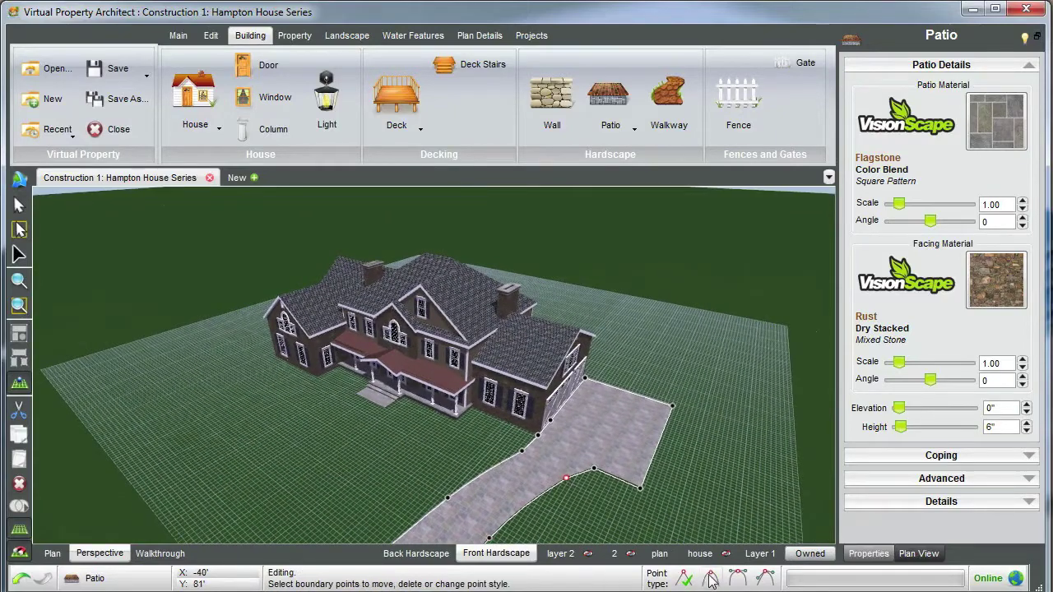
{"action": "left_click", "coordinate": [522, 450]}
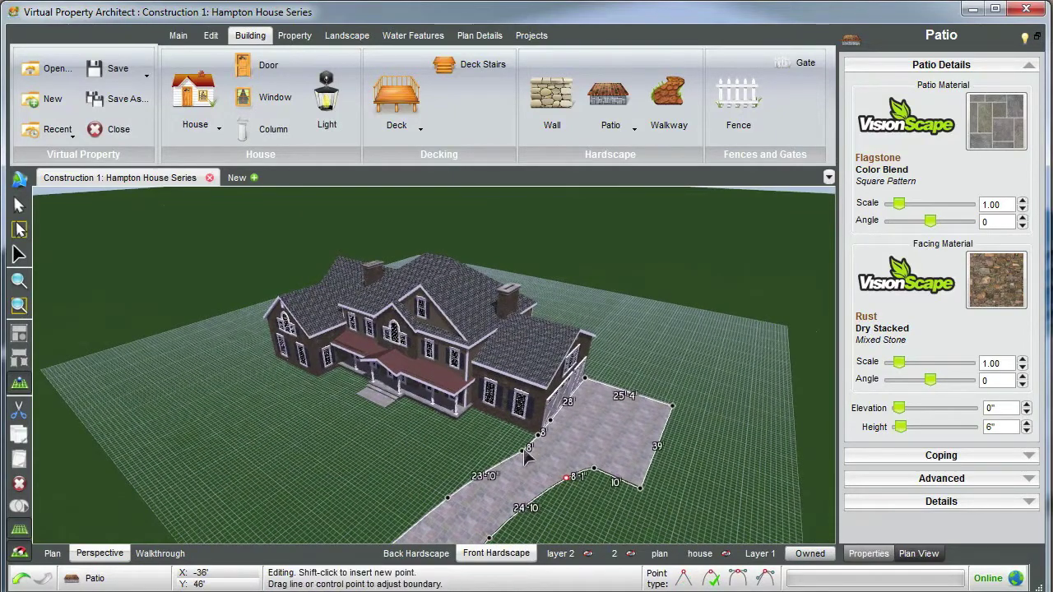
{"action": "left_click", "coordinate": [712, 580]}
Step: Examine the curved driveway outline against the site plan drawing and in perspective around the garage
{"action": "middle_click_drag", "start_coordinate": [637, 482], "coordinate": [584, 461]}
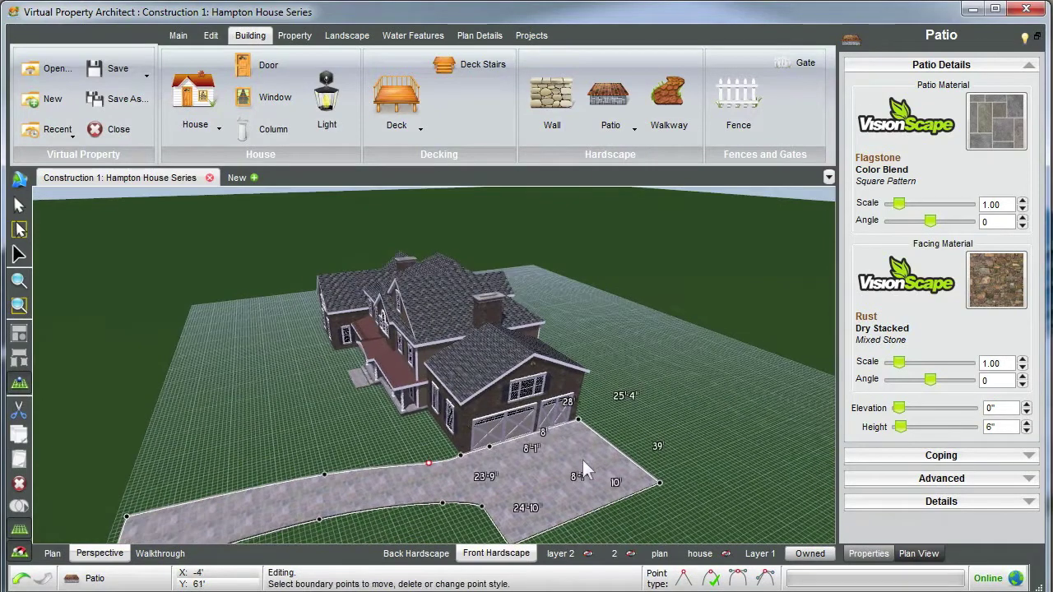
{"action": "left_click", "coordinate": [53, 554]}
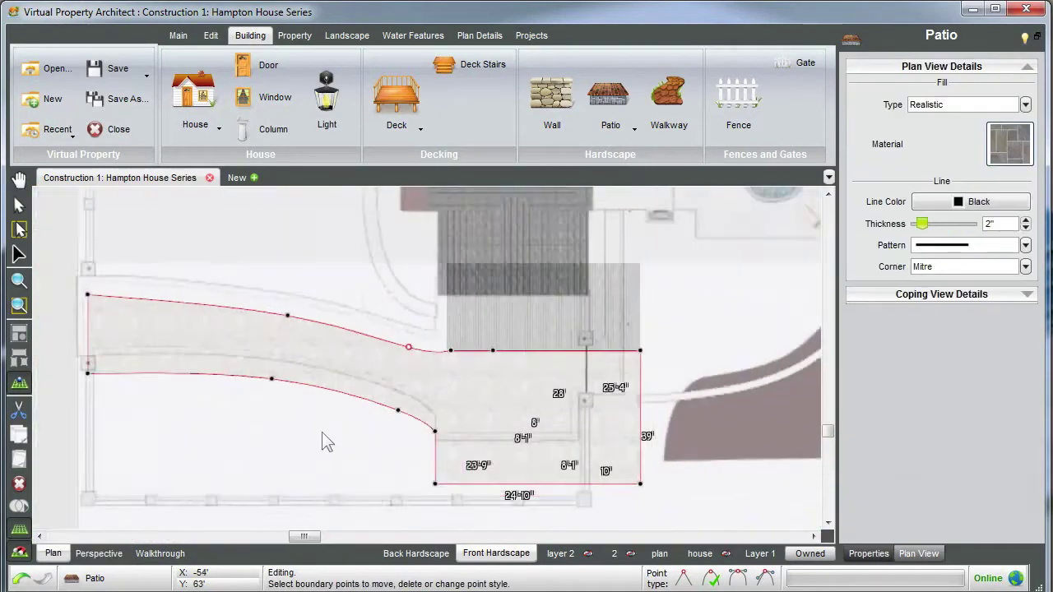
{"action": "scroll", "coordinate": [338, 426], "scroll_direction": "down", "scroll_amount": 1}
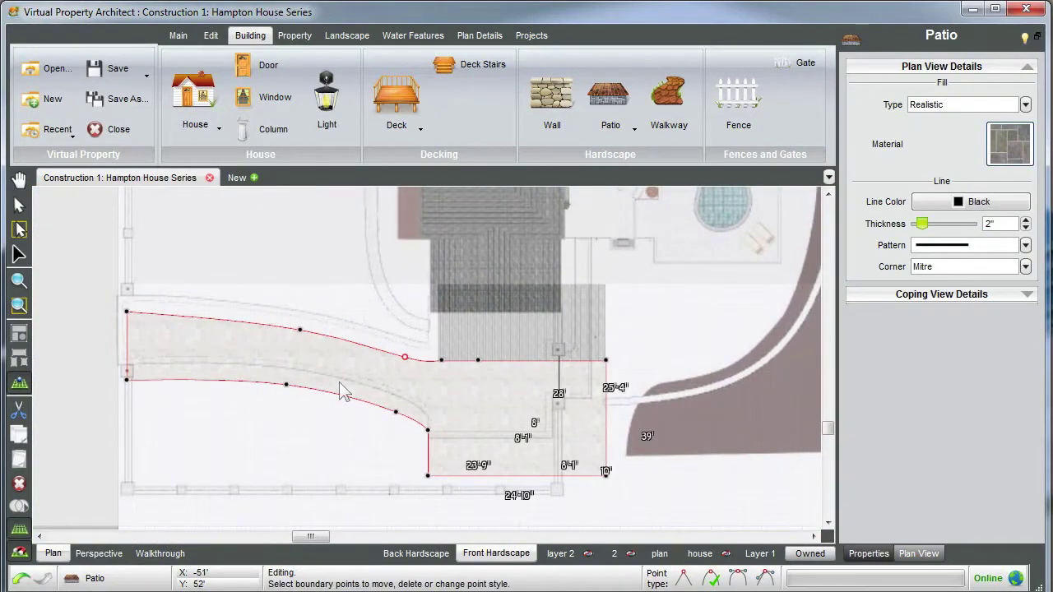
{"action": "left_click", "coordinate": [99, 554]}
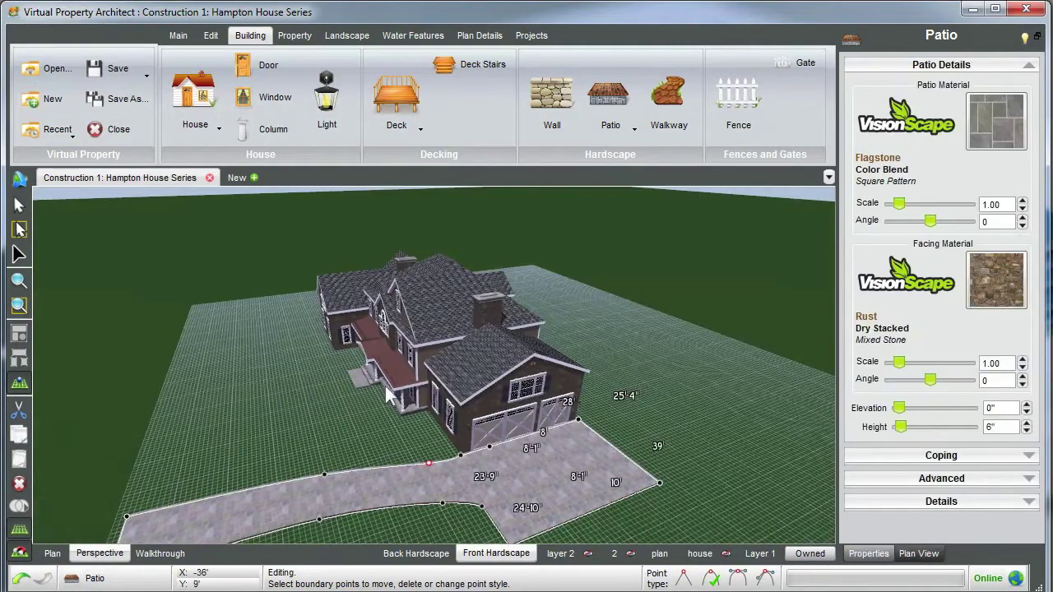
{"action": "middle_click_drag", "start_coordinate": [388, 393], "coordinate": [553, 436]}
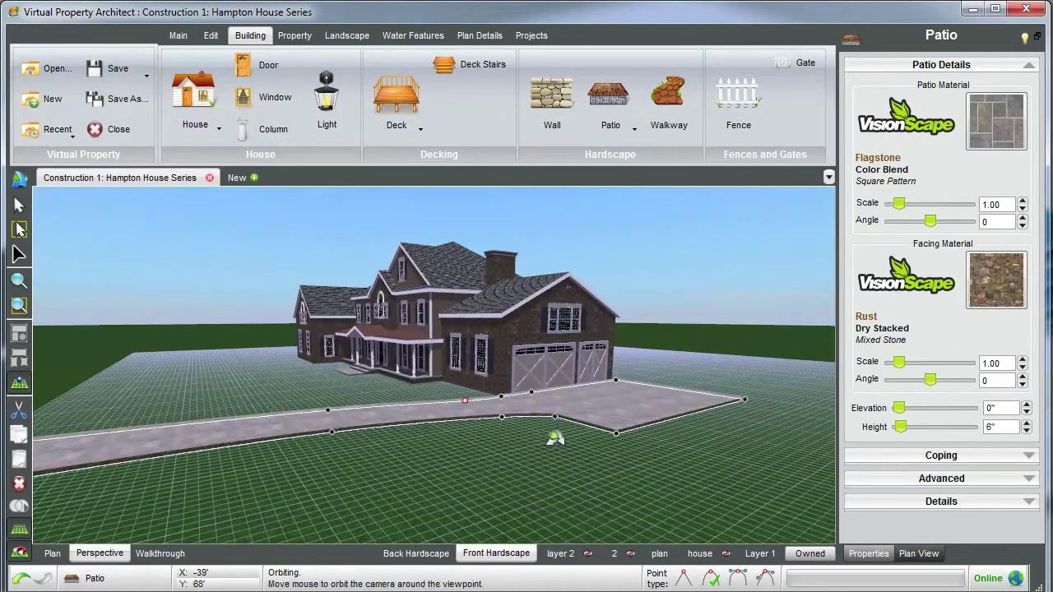
{"action": "left_click_drag", "start_coordinate": [657, 296], "coordinate": [494, 459]}
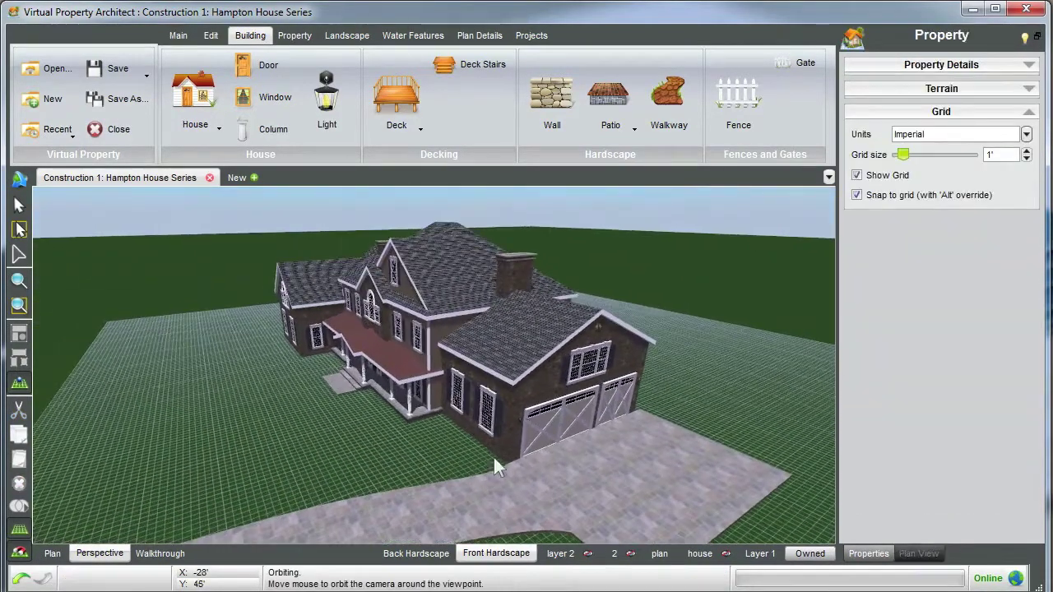
Step: Set the driveway patio's height to 4"
{"action": "middle_click_drag", "start_coordinate": [612, 475], "coordinate": [598, 466]}
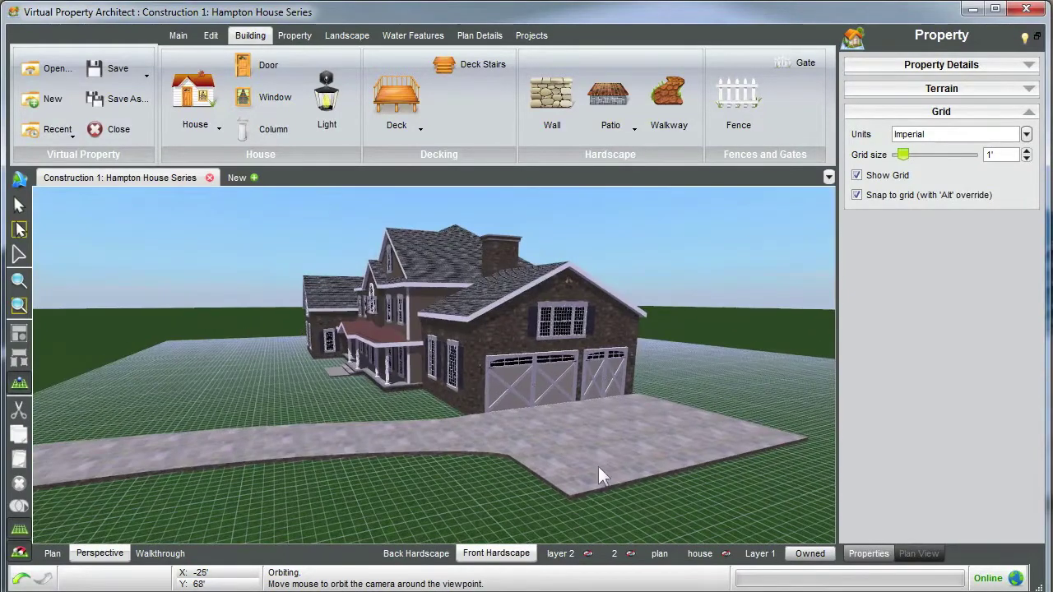
{"action": "left_click", "coordinate": [605, 466]}
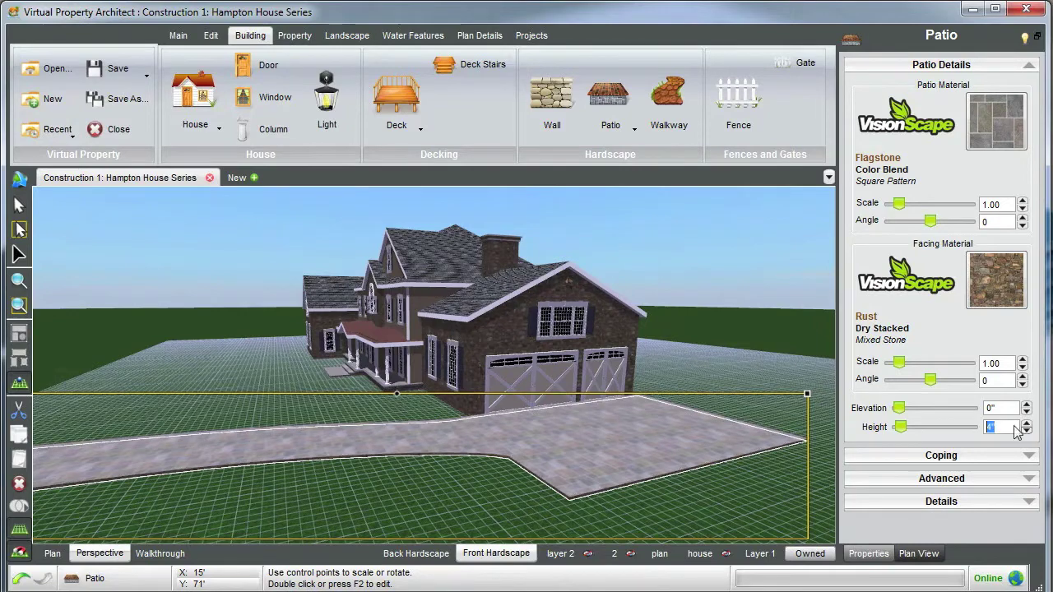
{"action": "left_click", "coordinate": [764, 299]}
Step: Change the driveway's patio material to the Brussels Block paver in Limestone, Pattern B
{"action": "left_click_drag", "start_coordinate": [581, 461], "coordinate": [586, 452]}
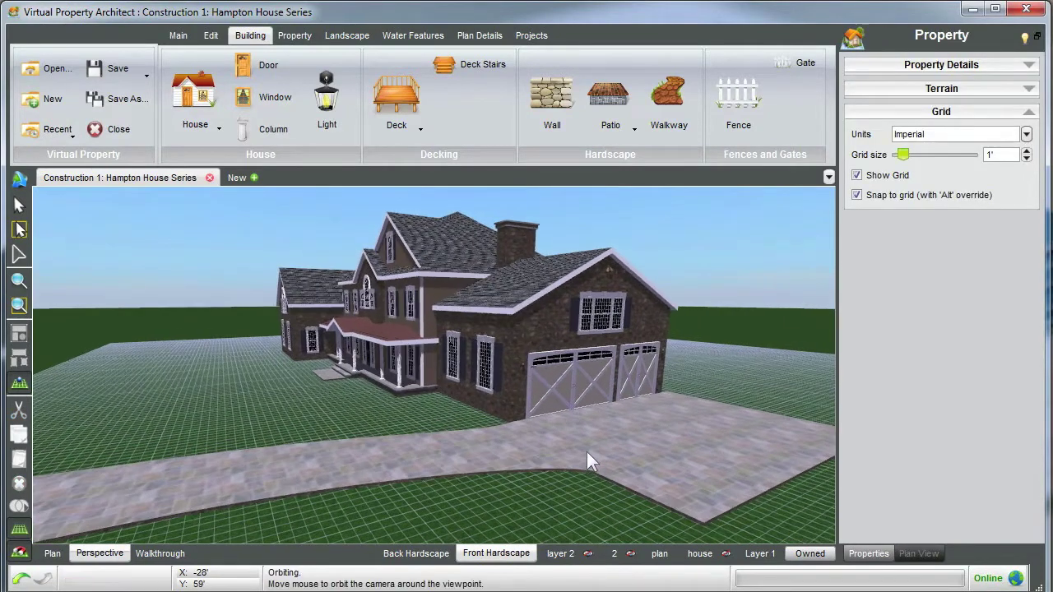
{"action": "left_click", "coordinate": [586, 452]}
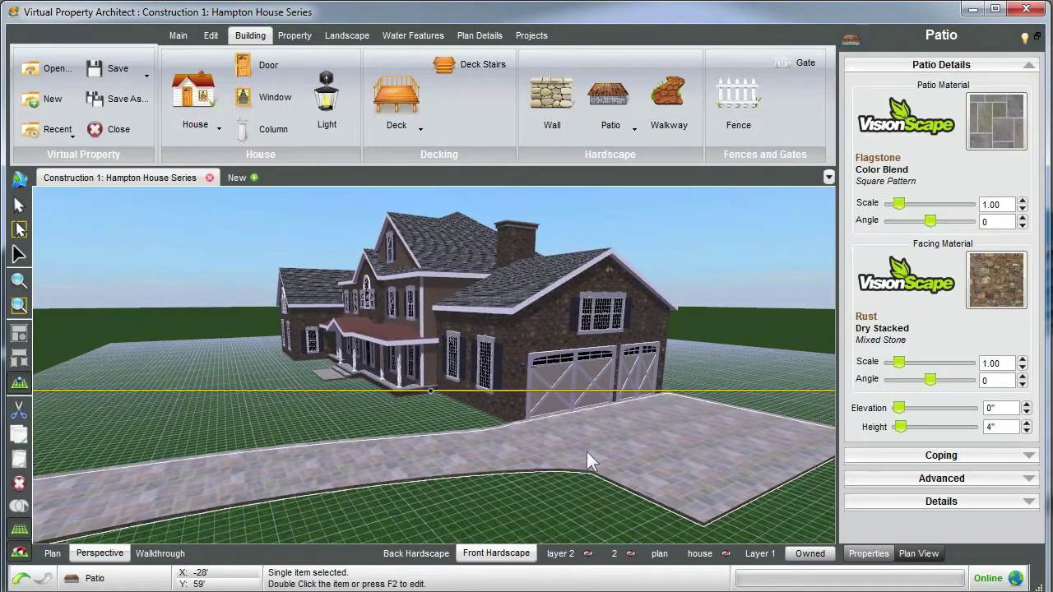
{"action": "left_click", "coordinate": [997, 120]}
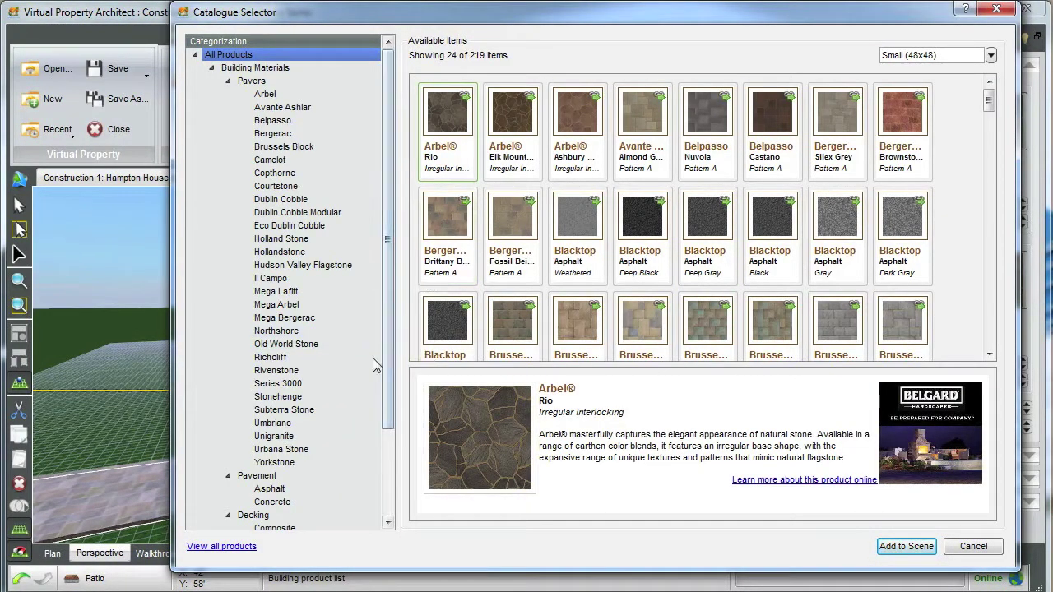
{"action": "left_click", "coordinate": [280, 150]}
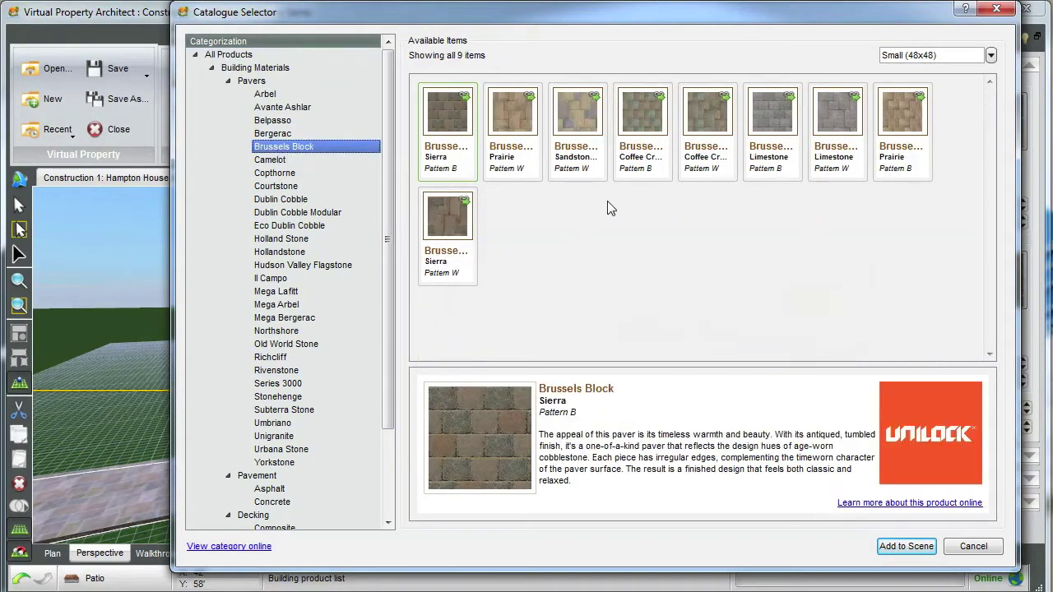
{"action": "left_click", "coordinate": [771, 124]}
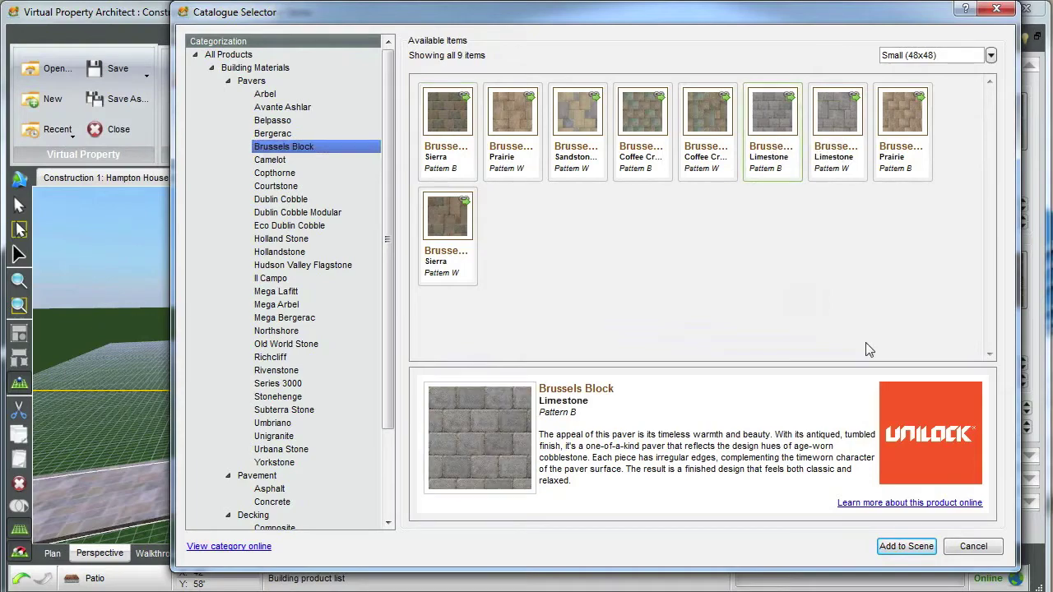
{"action": "left_click", "coordinate": [905, 547]}
Step: Try enlarging the driveway's paver scale to 1.15, and return it to 1.00
{"action": "middle_click_drag", "start_coordinate": [621, 466], "coordinate": [649, 489]}
{"action": "scroll", "coordinate": [647, 479], "scroll_direction": "down", "scroll_amount": 3}
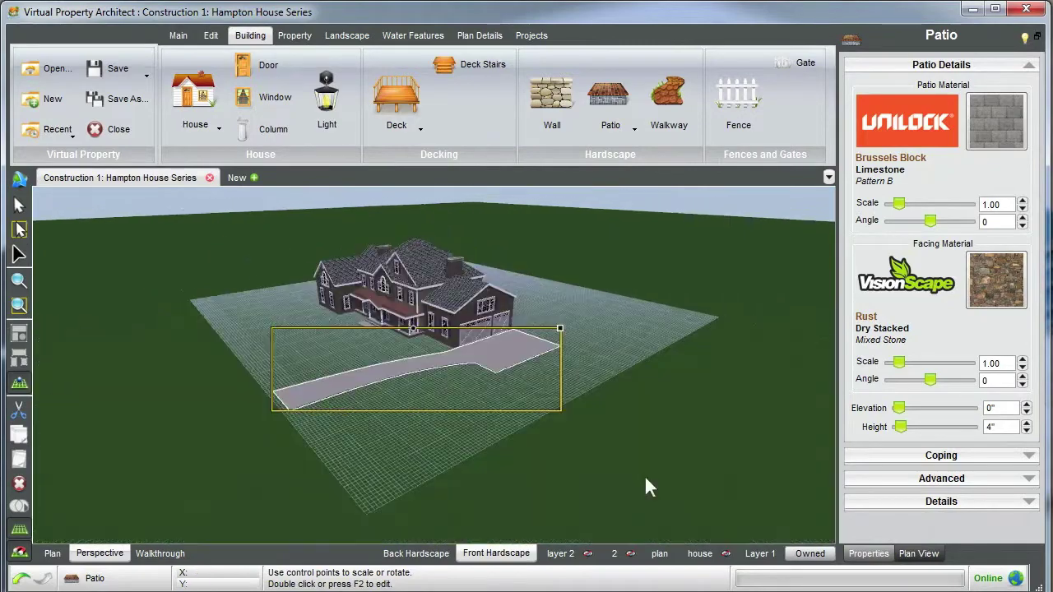
{"action": "scroll", "coordinate": [404, 359], "scroll_direction": "up", "scroll_amount": 5}
{"action": "scroll", "coordinate": [465, 345], "scroll_direction": "up", "scroll_amount": 6}
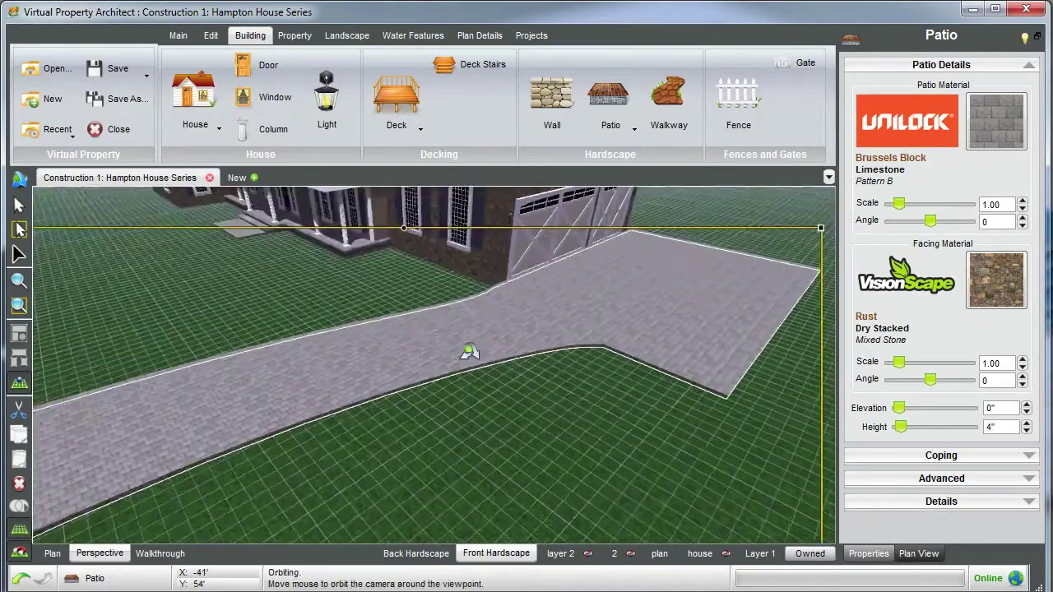
{"action": "middle_click_drag", "start_coordinate": [491, 360], "coordinate": [468, 344]}
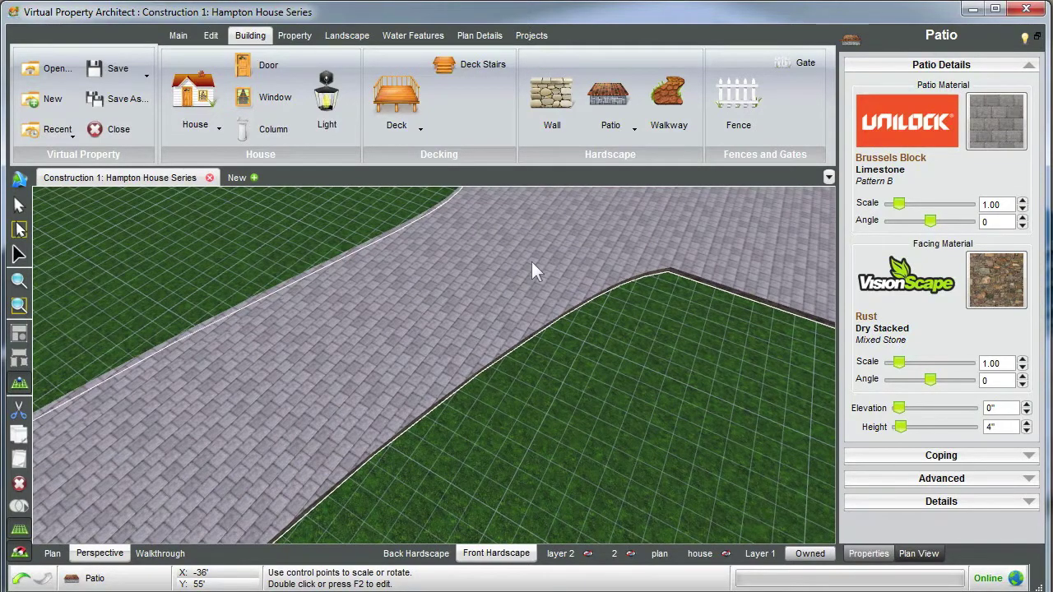
{"action": "left_click", "coordinate": [1022, 202]}
{"action": "left_click", "coordinate": [1021, 202]}
{"action": "left_click", "coordinate": [1021, 203]}
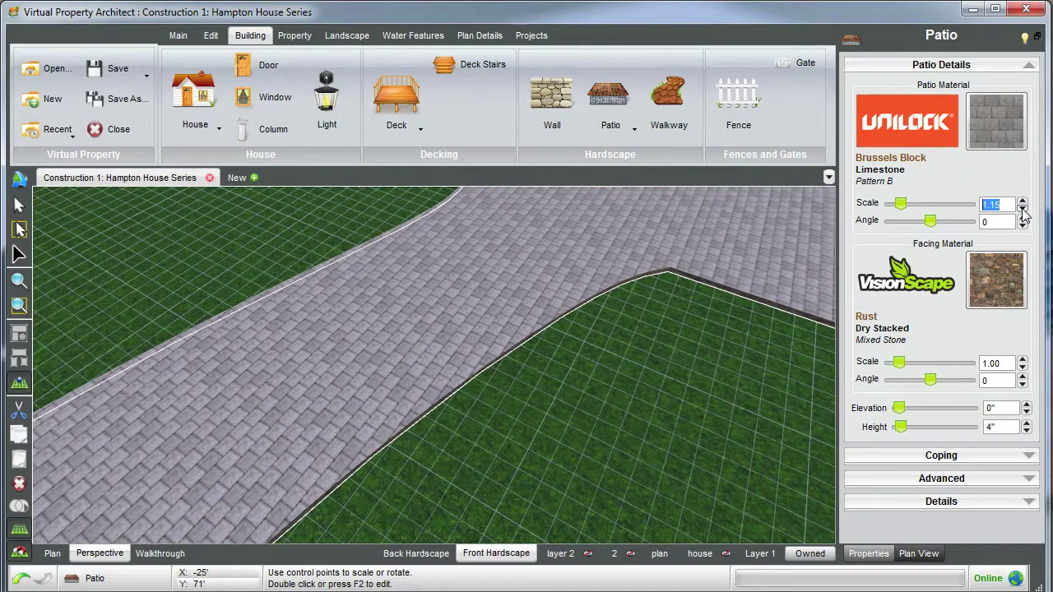
{"action": "left_click", "coordinate": [1022, 210]}
{"action": "left_click", "coordinate": [1022, 211]}
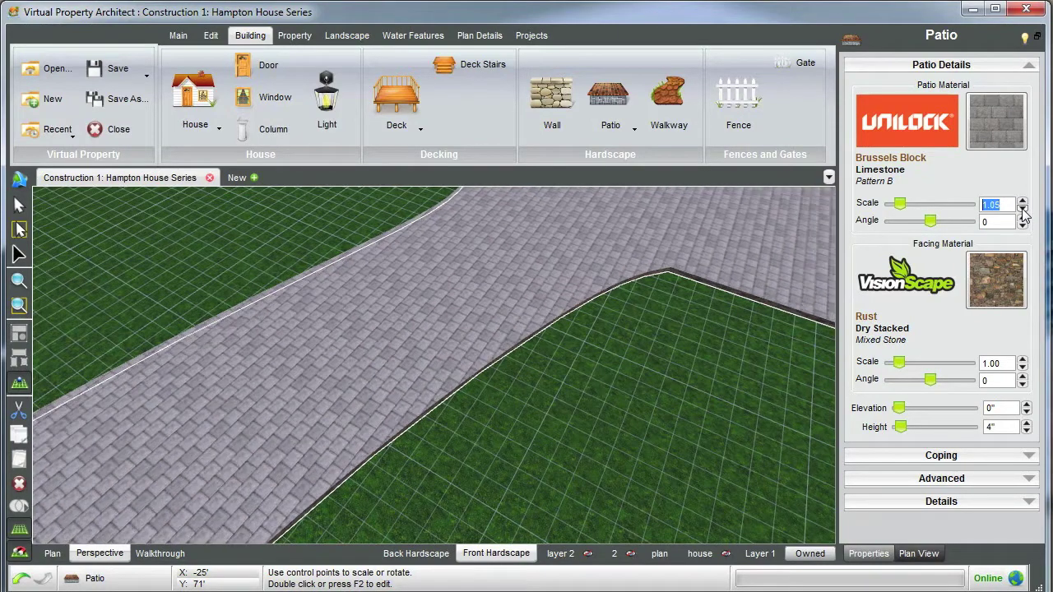
{"action": "left_click", "coordinate": [1022, 211]}
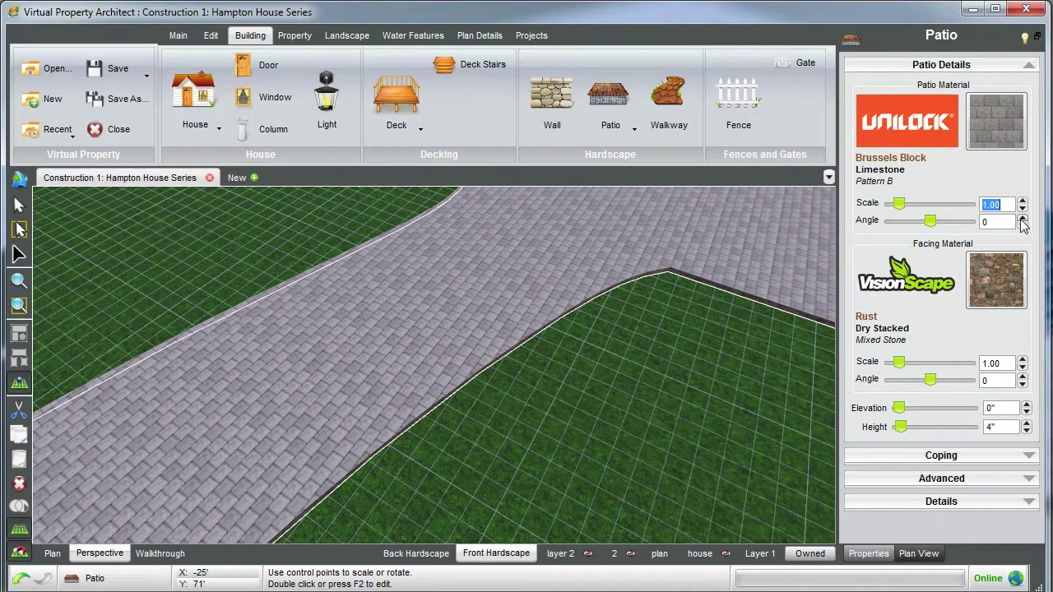
Step: Try rotating the driveway's paver pattern in increments up to an angle of 75
{"action": "left_click", "coordinate": [1022, 218]}
{"action": "left_click", "coordinate": [1023, 218]}
{"action": "left_click", "coordinate": [1023, 218]}
{"action": "left_click", "coordinate": [1022, 218]}
{"action": "left_click", "coordinate": [1023, 218]}
{"action": "left_click", "coordinate": [1022, 218]}
{"action": "left_click", "coordinate": [1022, 218]}
{"action": "left_click", "coordinate": [1023, 218]}
{"action": "left_click", "coordinate": [1023, 218]}
{"action": "left_click", "coordinate": [1022, 218]}
{"action": "left_click", "coordinate": [1022, 218]}
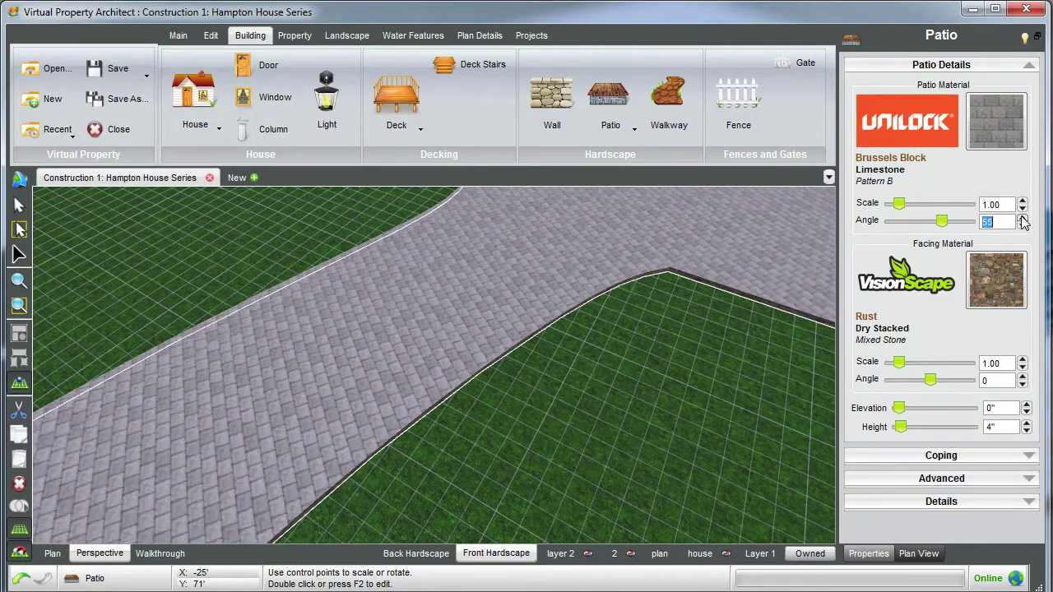
{"action": "left_click", "coordinate": [1023, 218]}
{"action": "left_click", "coordinate": [1023, 218]}
{"action": "left_click", "coordinate": [1023, 218]}
{"action": "left_click", "coordinate": [1022, 218]}
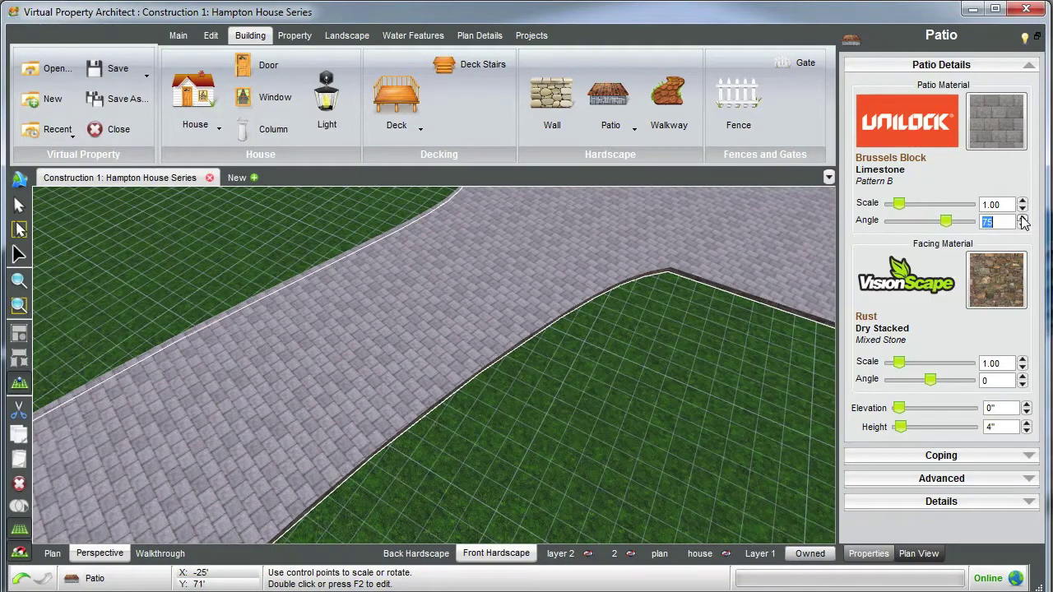
Step: Set the angle of the driveway's paver pattern to -15
{"action": "left_click", "coordinate": [1023, 226]}
{"action": "left_click", "coordinate": [1023, 225]}
{"action": "left_click", "coordinate": [1022, 226]}
{"action": "left_click", "coordinate": [1022, 226]}
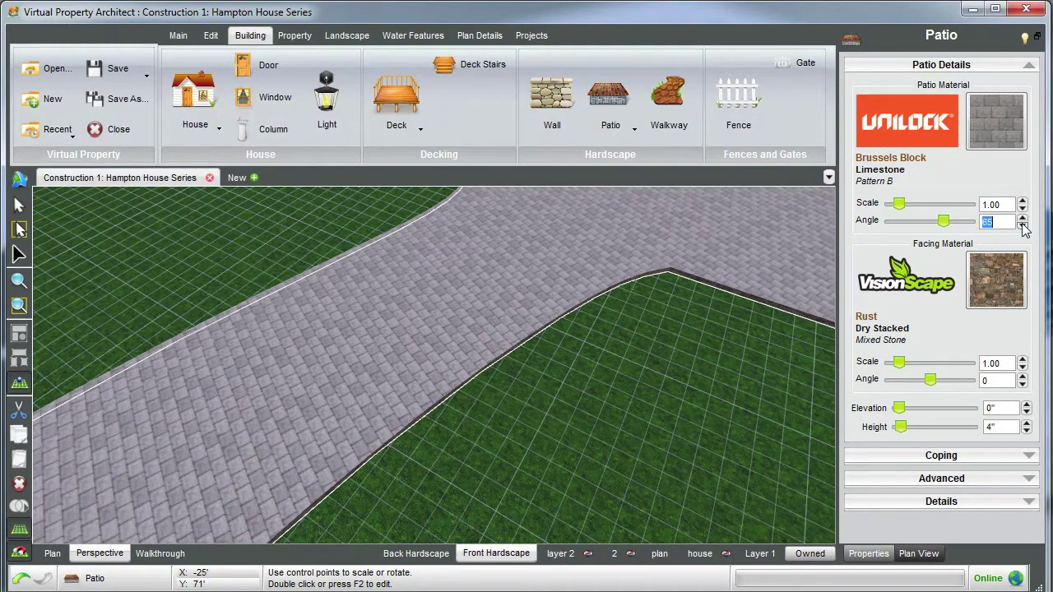
{"action": "left_click", "coordinate": [1022, 226]}
{"action": "left_click", "coordinate": [1023, 226]}
{"action": "left_click", "coordinate": [1023, 226]}
{"action": "left_click", "coordinate": [1022, 225]}
{"action": "left_click", "coordinate": [1022, 226]}
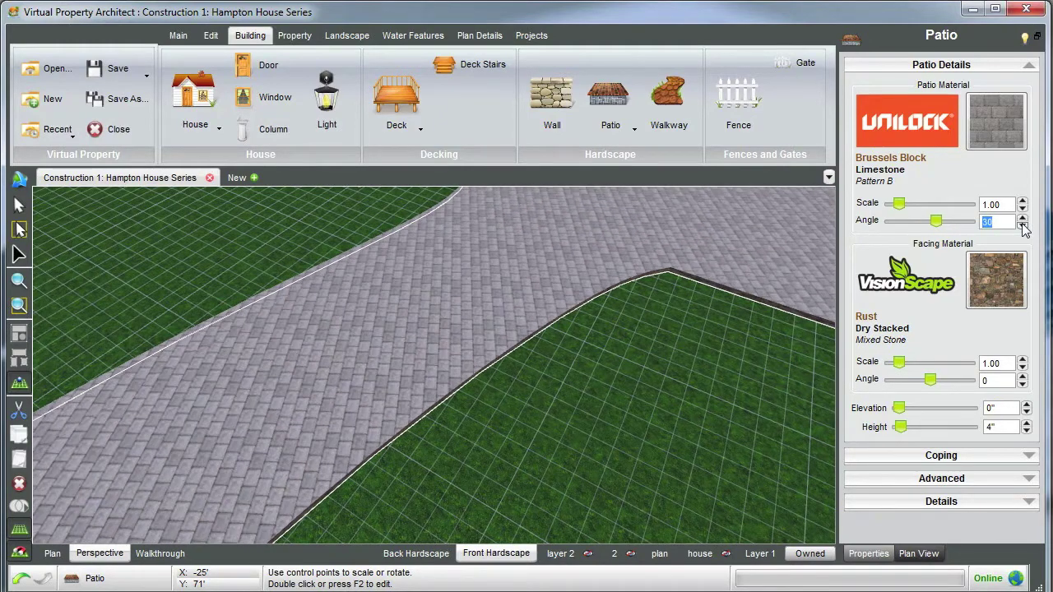
{"action": "left_click", "coordinate": [1023, 225]}
{"action": "left_click", "coordinate": [1022, 225]}
{"action": "left_click", "coordinate": [1022, 225]}
{"action": "double_click", "coordinate": [1022, 225]}
{"action": "left_click", "coordinate": [1023, 226]}
{"action": "left_click", "coordinate": [1023, 225]}
{"action": "left_click", "coordinate": [1023, 225]}
{"action": "left_click", "coordinate": [1023, 226]}
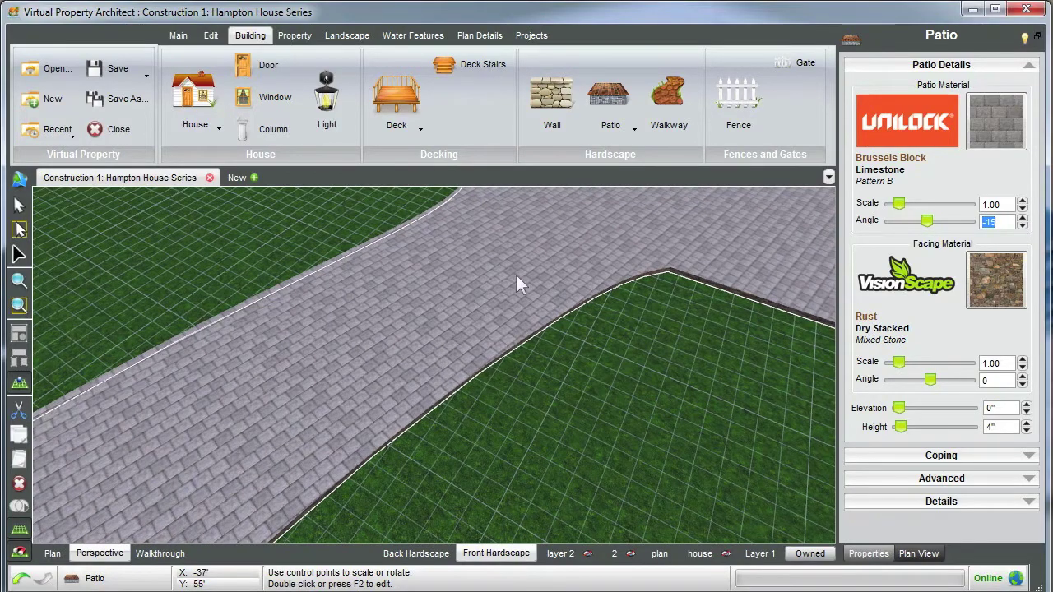
{"action": "mouse_move", "coordinate": [515, 282]}
{"action": "middle_mouse_down"}
{"action": "mouse_move", "coordinate": [526, 304]}
{"action": "mouse_move", "coordinate": [555, 297]}
{"action": "mouse_move", "coordinate": [517, 298]}
{"action": "mouse_move", "coordinate": [500, 285]}
{"action": "middle_mouse_up"}
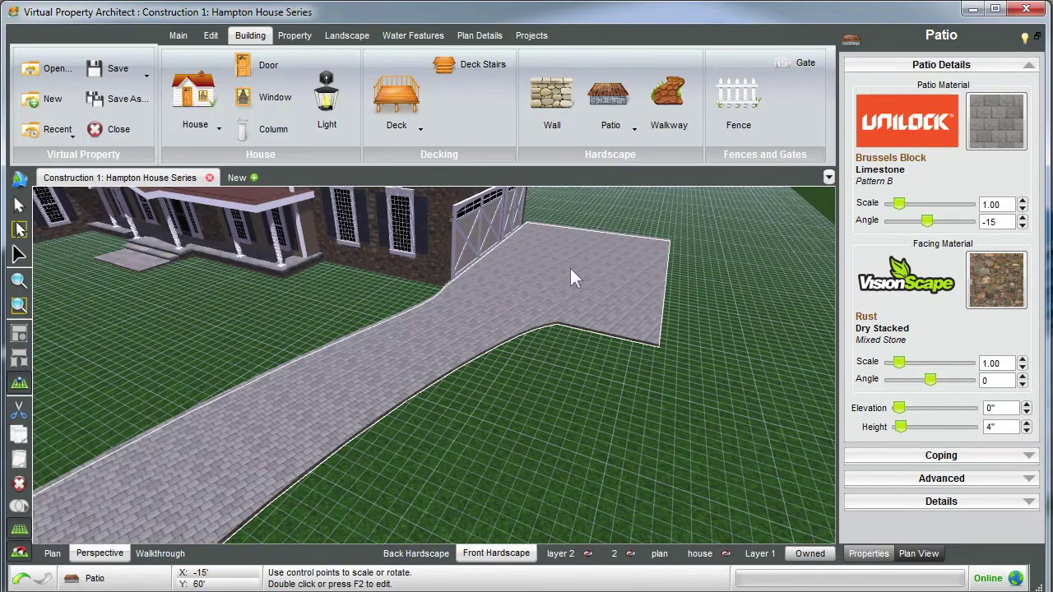
Step: Set the angle of the driveway's paver pattern to 0 and deselect the driveway
{"action": "left_click", "coordinate": [1022, 218]}
{"action": "left_click", "coordinate": [1023, 218]}
{"action": "left_click", "coordinate": [1022, 217]}
{"action": "left_click", "coordinate": [1022, 217]}
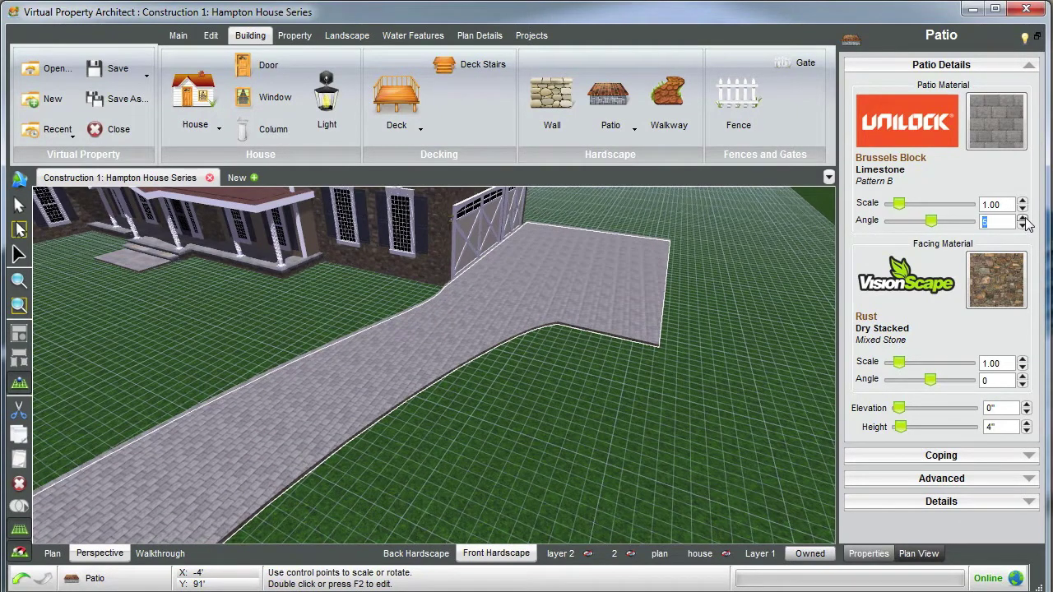
{"action": "left_click", "coordinate": [1024, 219]}
{"action": "left_click", "coordinate": [635, 412]}
Step: Give the driveway a Flat Tile coping and check the border along its edge
{"action": "middle_click_drag", "start_coordinate": [635, 412], "coordinate": [598, 339]}
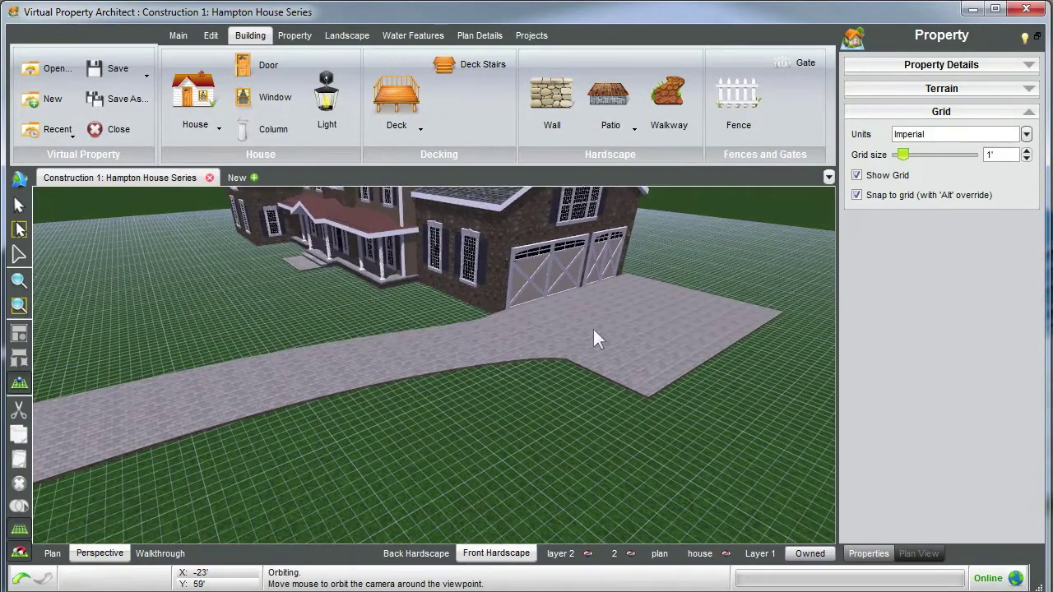
{"action": "left_click", "coordinate": [608, 320]}
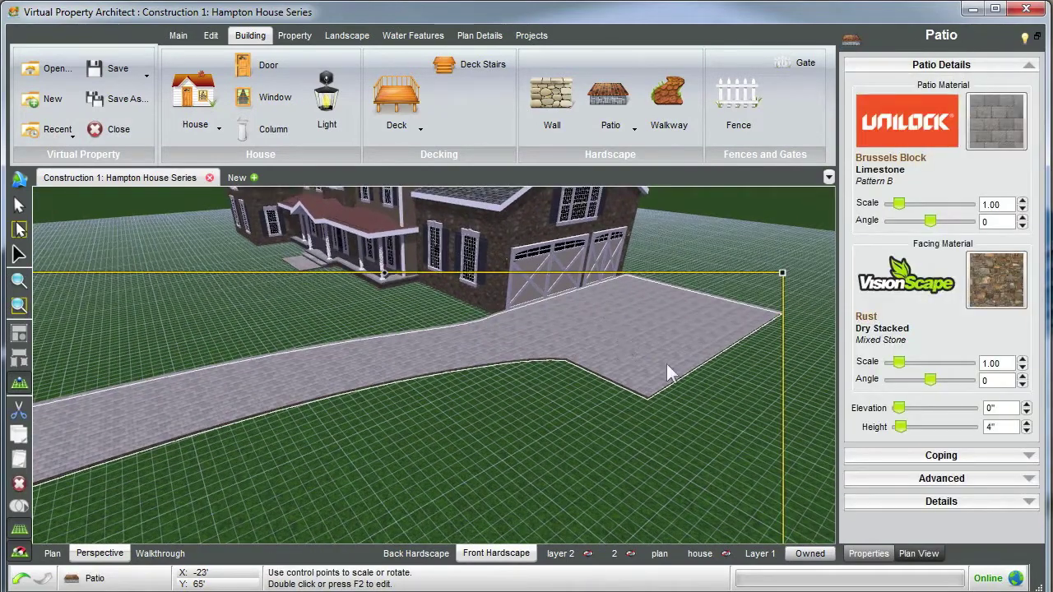
{"action": "left_click", "coordinate": [901, 455]}
{"action": "left_click", "coordinate": [1026, 111]}
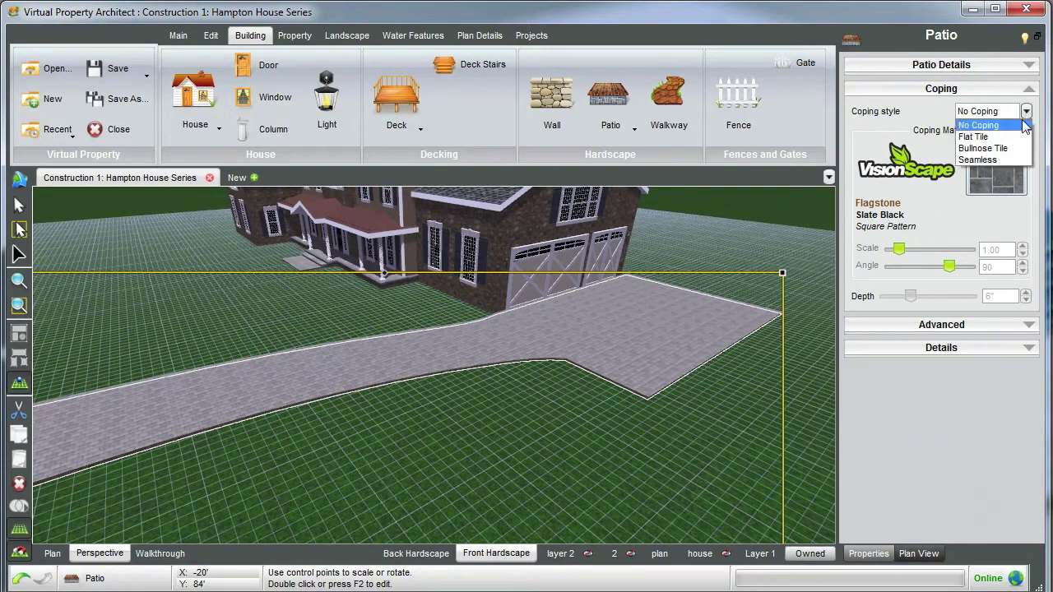
{"action": "left_click", "coordinate": [974, 136]}
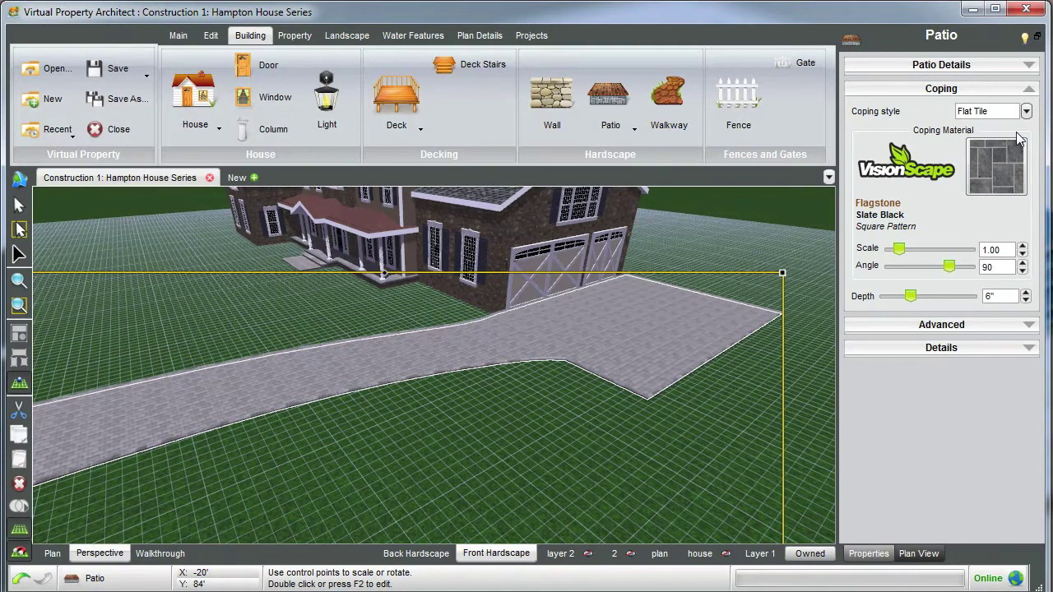
{"action": "scroll", "coordinate": [395, 391], "scroll_direction": "up", "scroll_amount": 5}
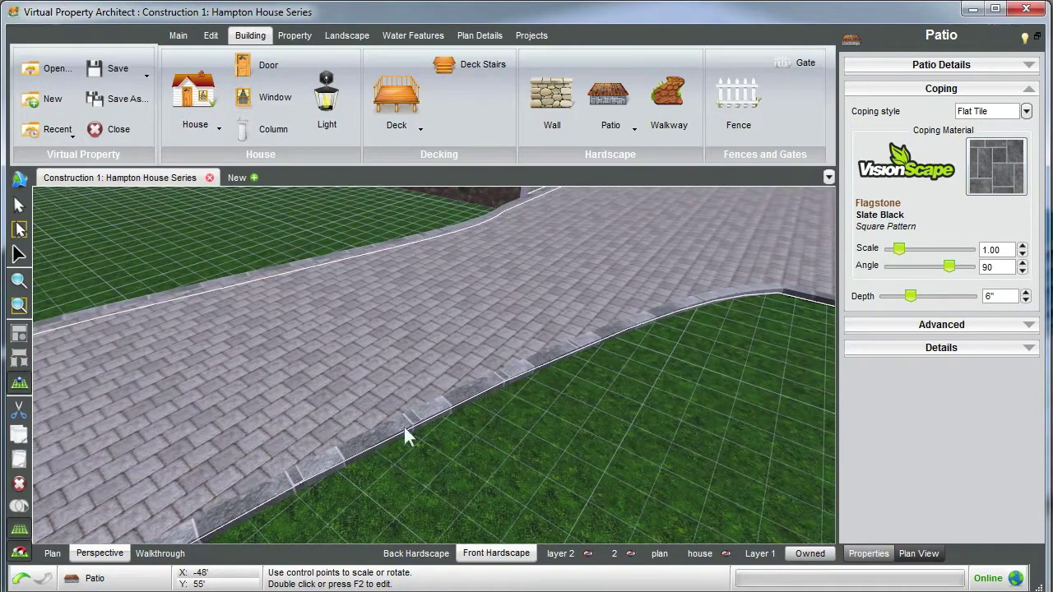
{"action": "scroll", "coordinate": [436, 415], "scroll_direction": "down", "scroll_amount": 5}
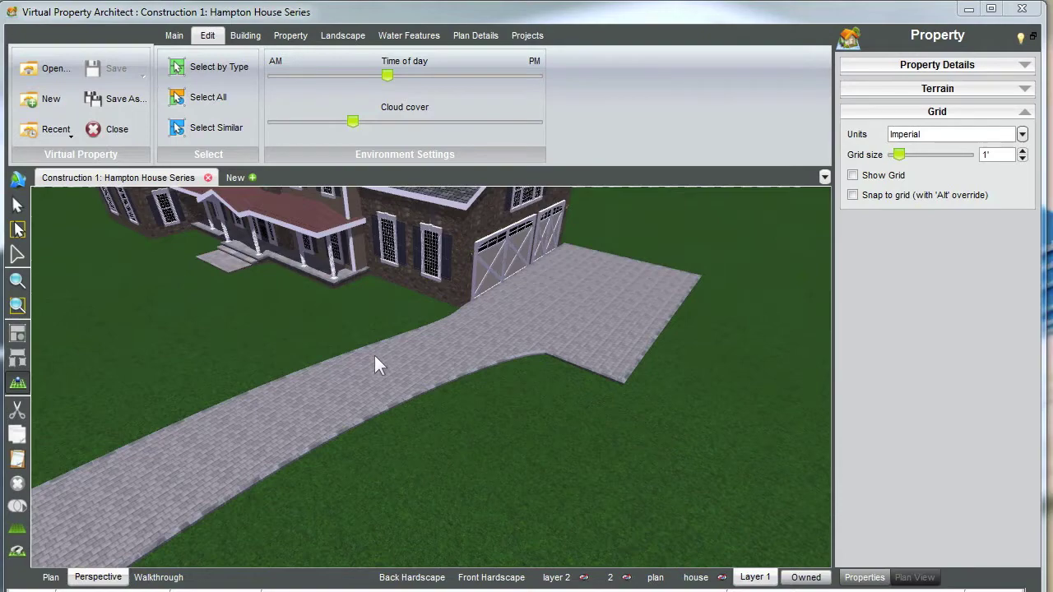
Step: Switch to the plan view of the driveway and porch, and make the Front Hardscape layer active
{"action": "right_click_drag", "start_coordinate": [375, 356], "coordinate": [367, 341]}
{"action": "left_click_drag", "start_coordinate": [367, 345], "coordinate": [369, 340]}
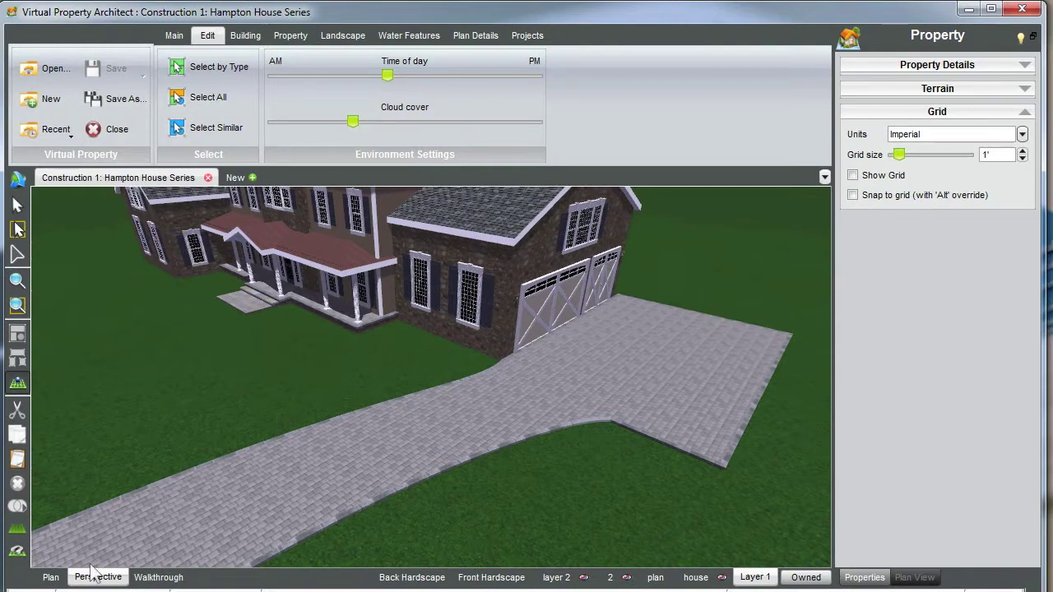
{"action": "left_click", "coordinate": [51, 578]}
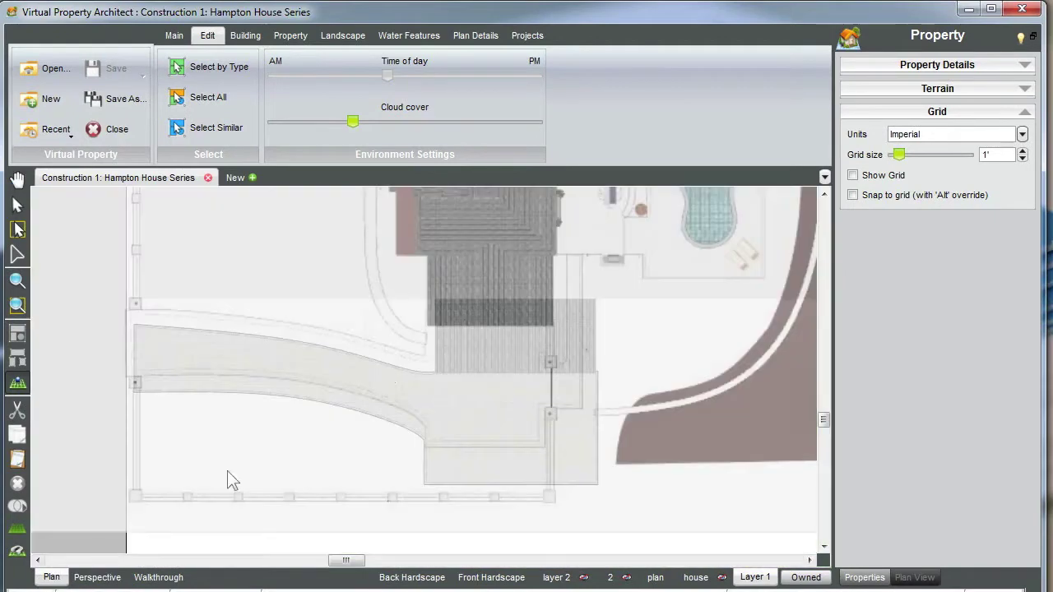
{"action": "scroll", "coordinate": [441, 355], "scroll_direction": "down", "scroll_amount": 3}
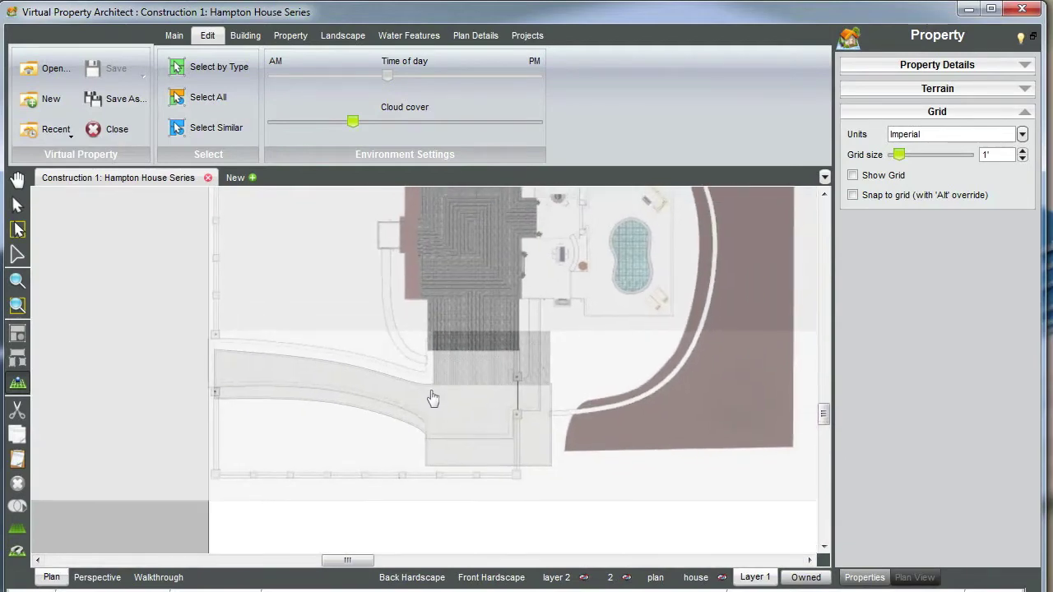
{"action": "scroll", "coordinate": [428, 362], "scroll_direction": "up", "scroll_amount": 3}
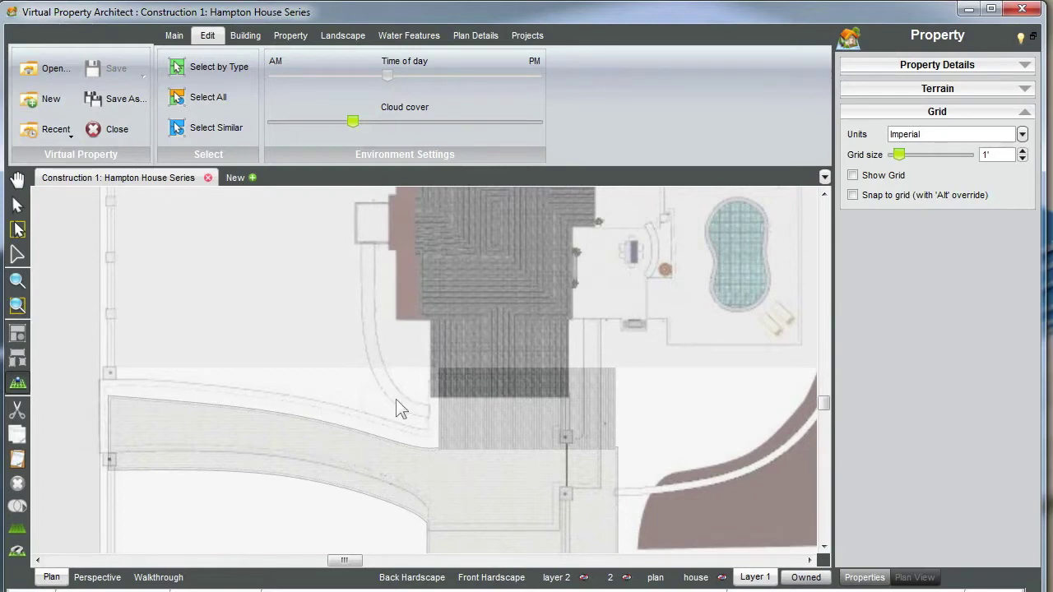
{"action": "left_click", "coordinate": [490, 579]}
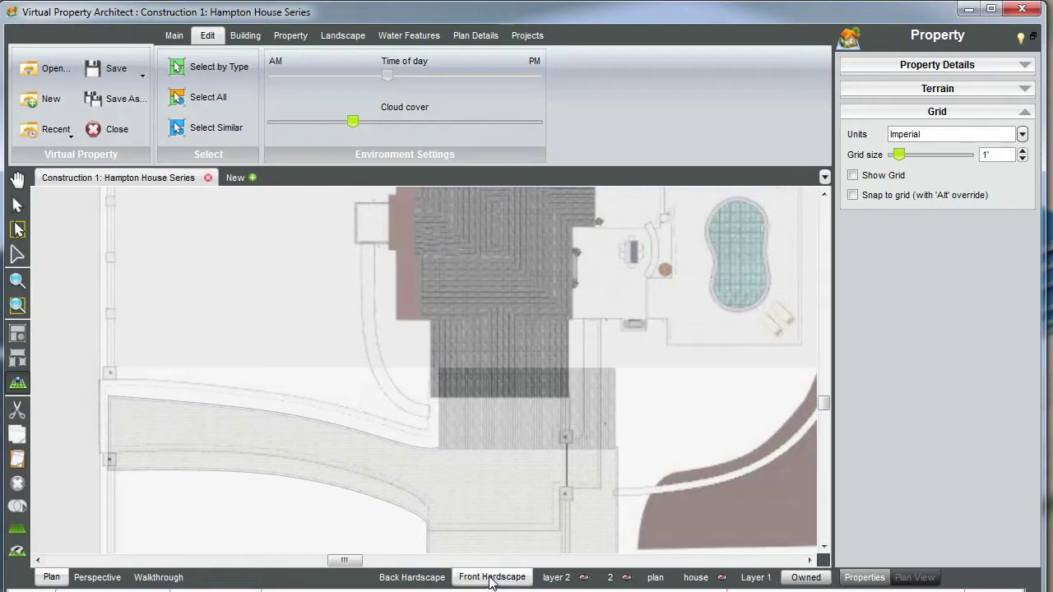
Step: Draw a curved walkway about 3'-3" wide from the driveway beside the garage to the porch landing, tracing the plan image
{"action": "left_click_drag", "start_coordinate": [368, 331], "coordinate": [376, 388]}
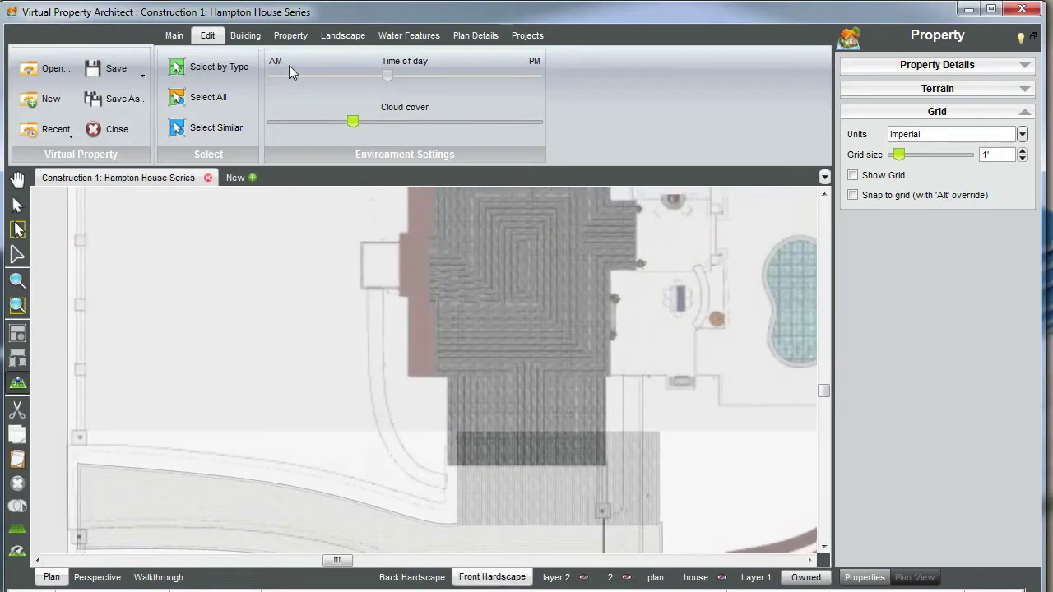
{"action": "left_click", "coordinate": [247, 35]}
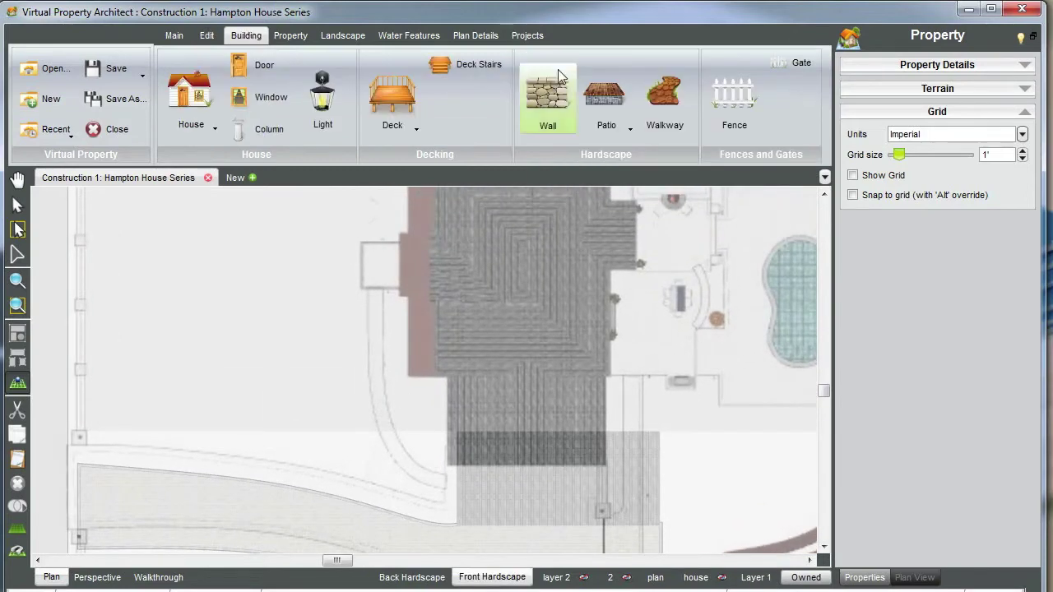
{"action": "left_click", "coordinate": [664, 96]}
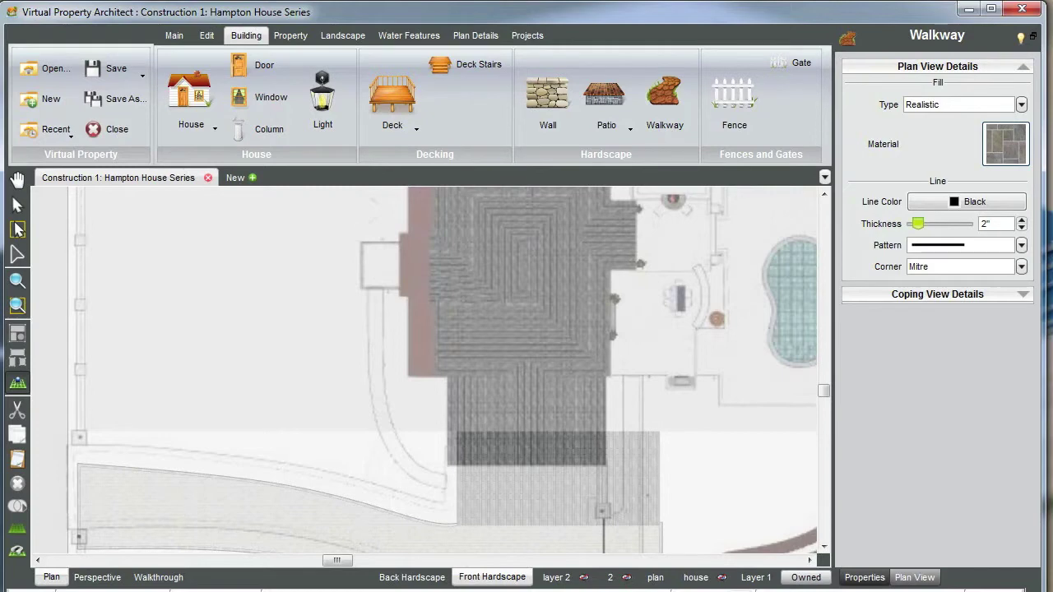
{"action": "scroll", "coordinate": [392, 421], "scroll_direction": "up", "scroll_amount": 1}
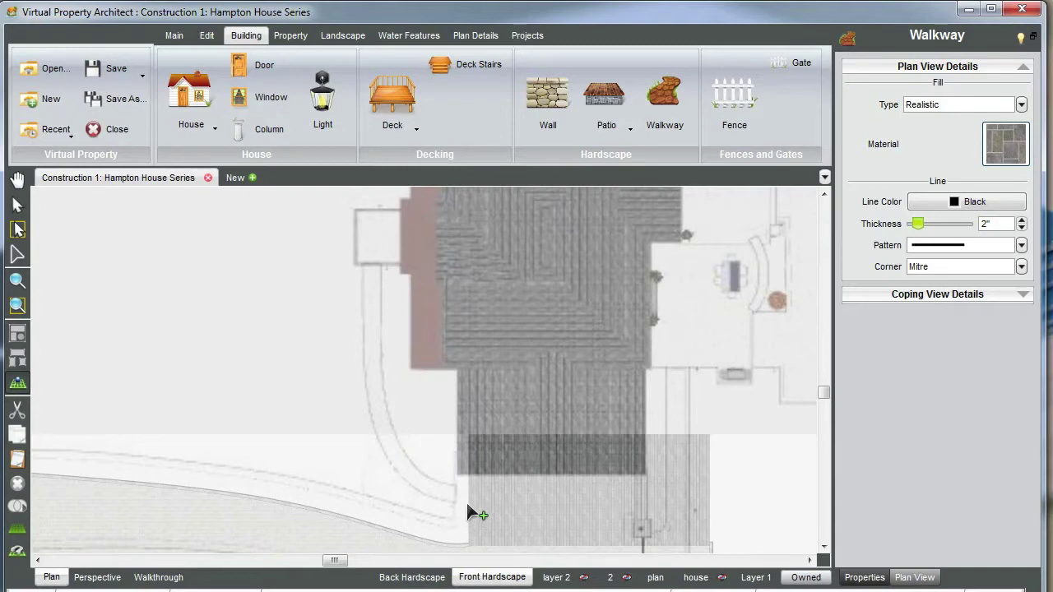
{"action": "left_click", "coordinate": [461, 499]}
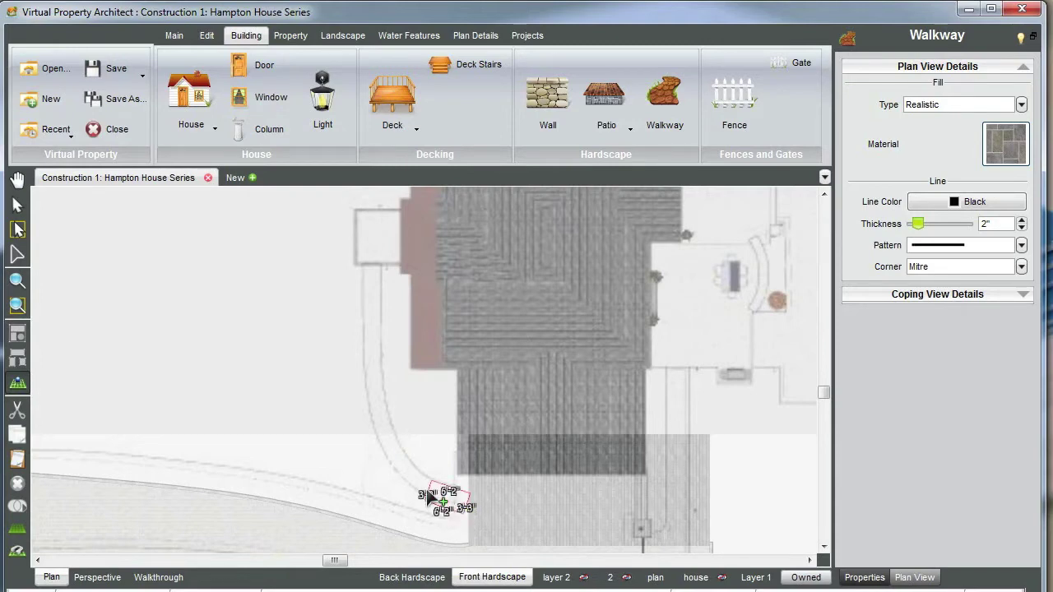
{"action": "left_click", "coordinate": [391, 467]}
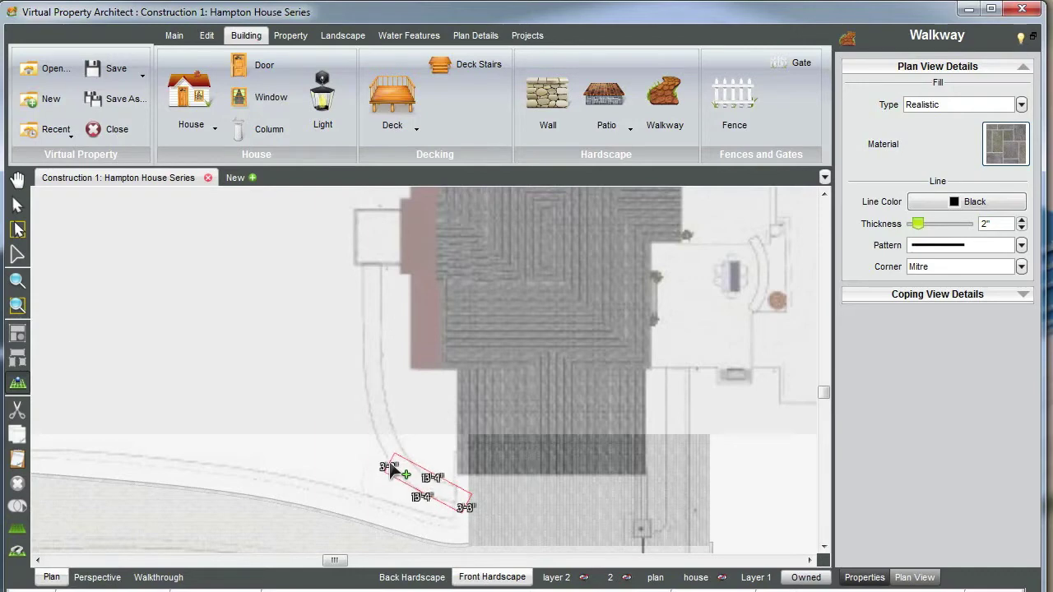
{"action": "left_click", "coordinate": [370, 323]}
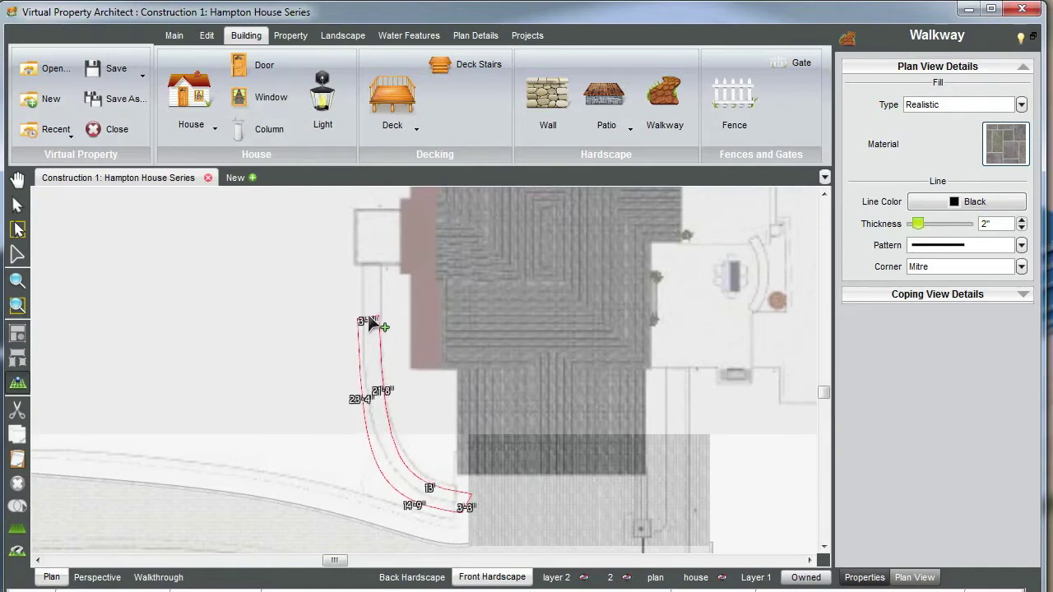
{"action": "double_click", "coordinate": [372, 267]}
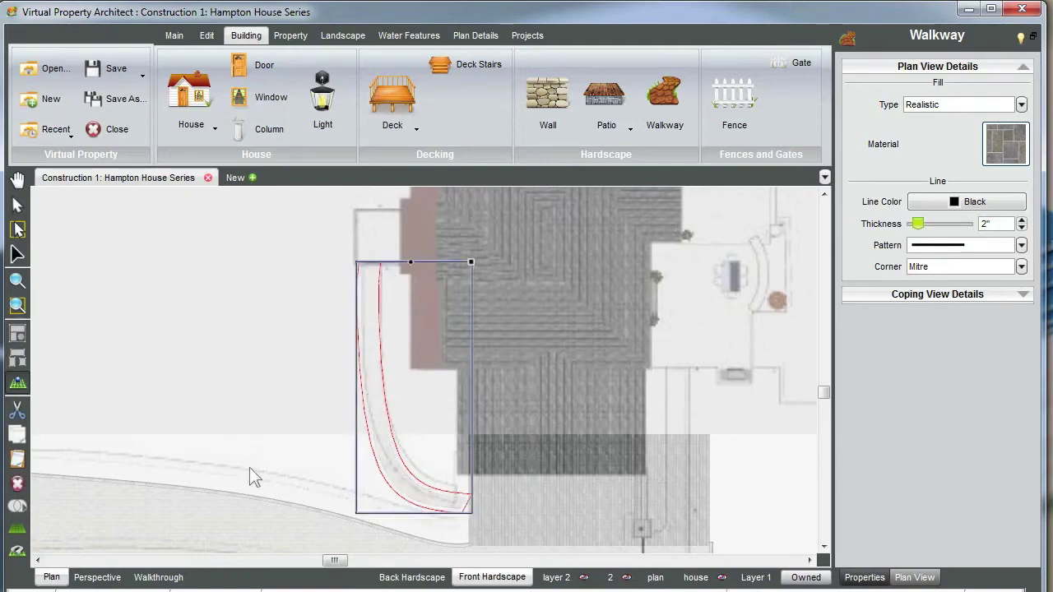
Step: In the perspective view, edit the walkway's points and move its driveway end out to meet the driveway's edge
{"action": "left_click", "coordinate": [97, 577]}
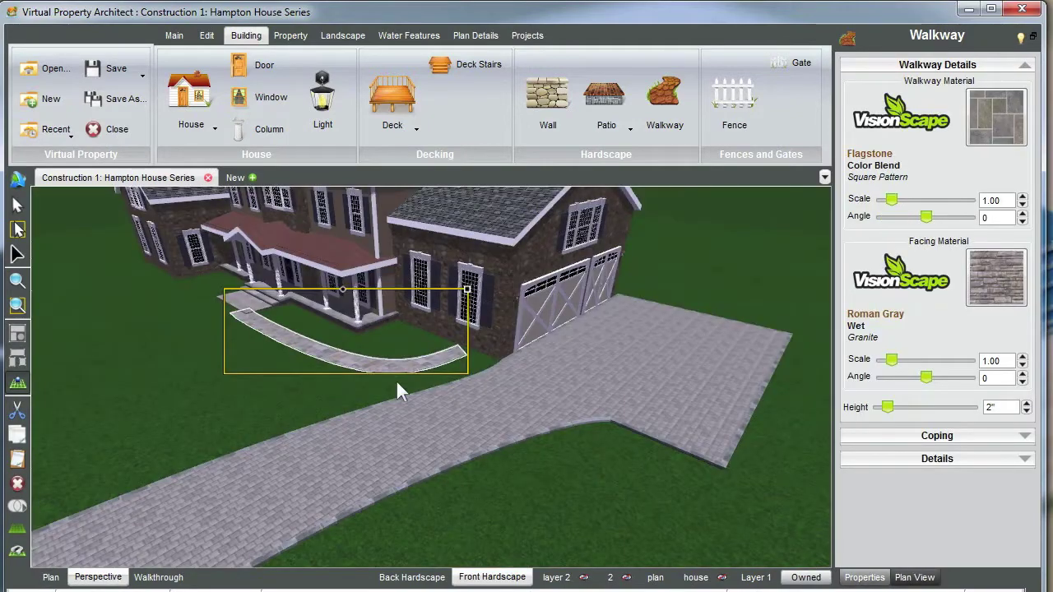
{"action": "middle_click_drag", "start_coordinate": [385, 372], "coordinate": [387, 345]}
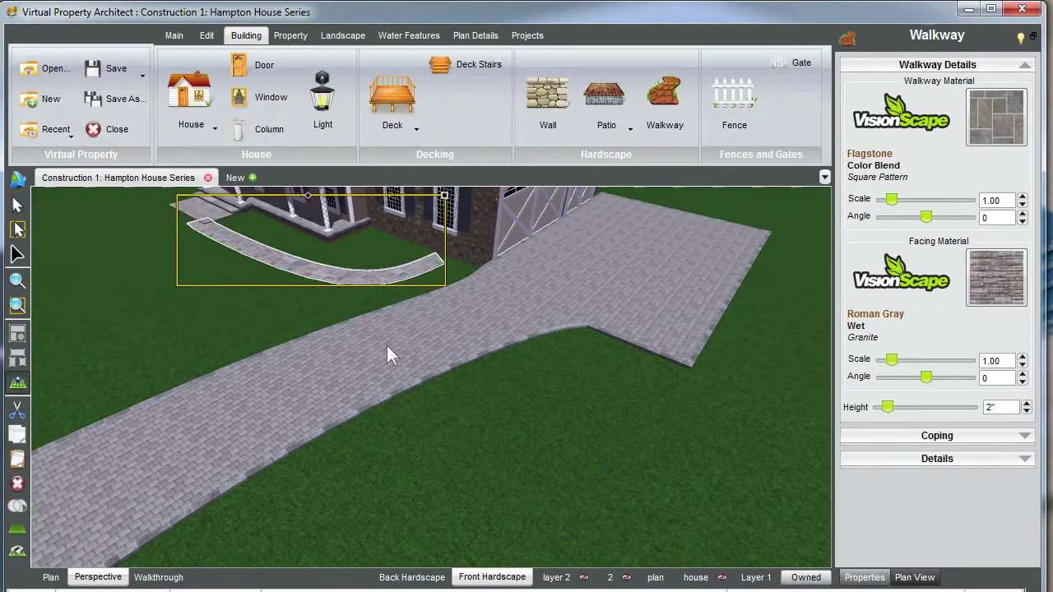
{"action": "double_click", "coordinate": [376, 275]}
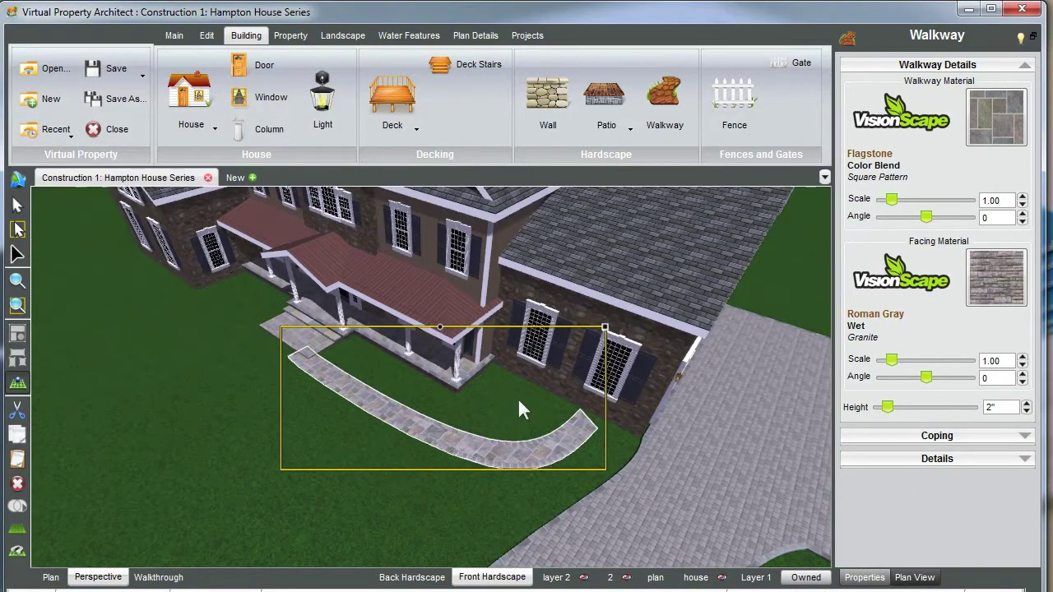
{"action": "double_click", "coordinate": [514, 452]}
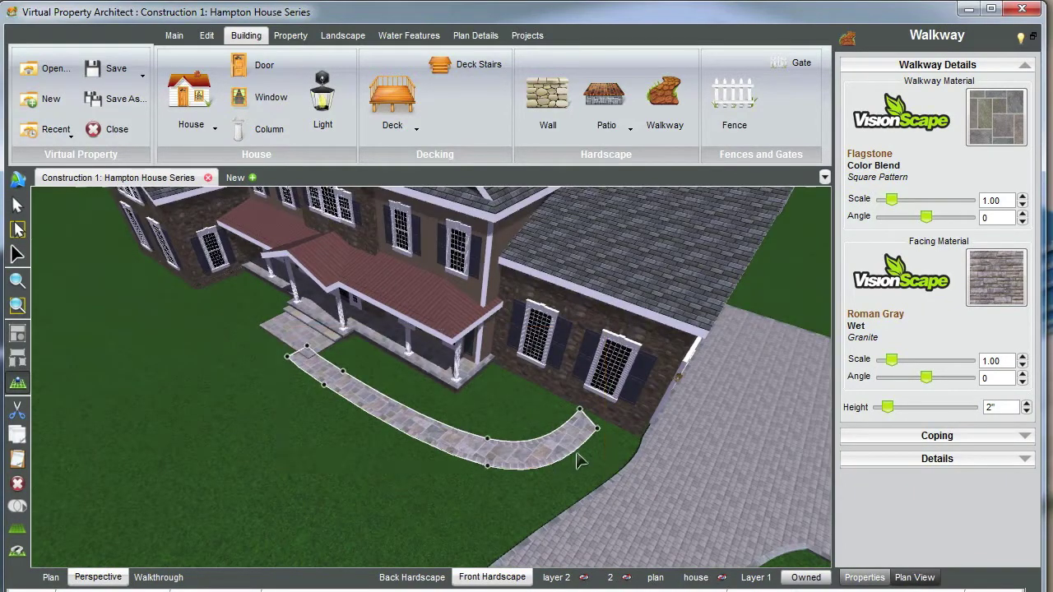
{"action": "left_click", "coordinate": [579, 409]}
{"action": "left_click_drag", "start_coordinate": [595, 428], "coordinate": [630, 469]}
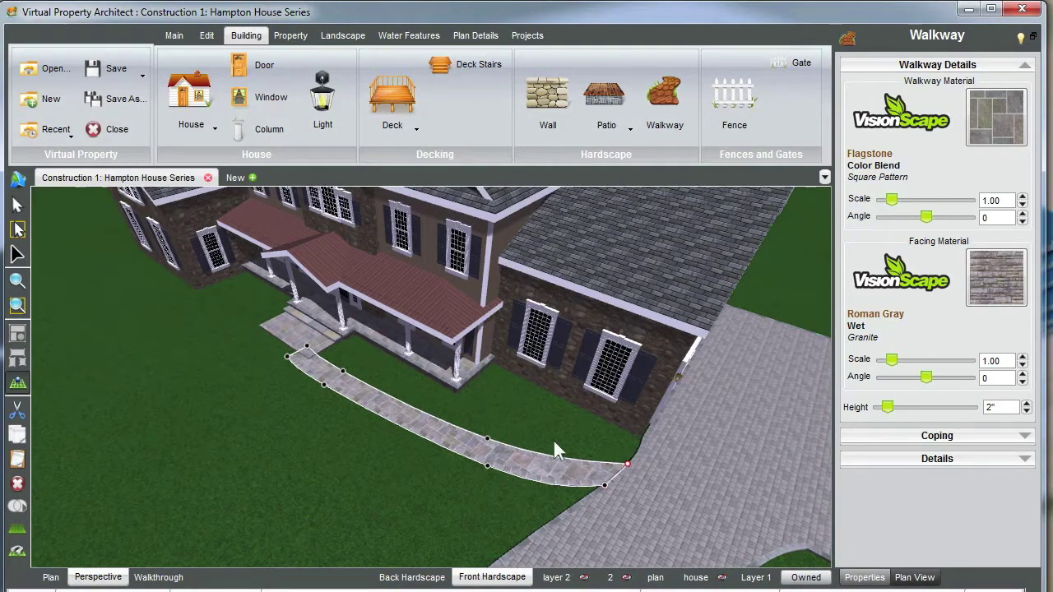
Step: Shift the control point on the walkway's outer edge near the driveway to smooth the curve
{"action": "middle_click_drag", "start_coordinate": [531, 416], "coordinate": [426, 240]}
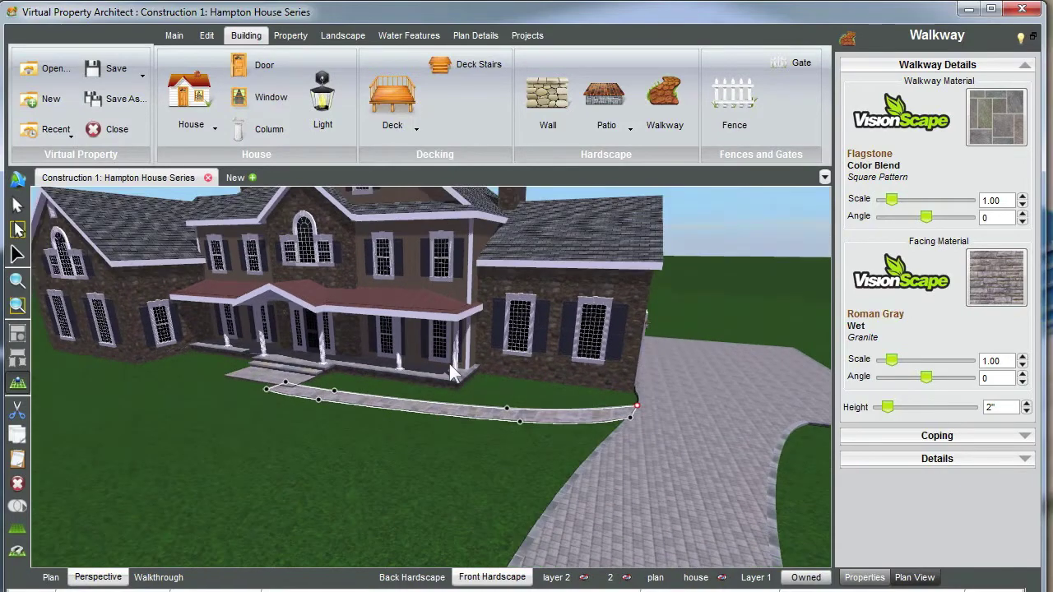
{"action": "middle_click_drag", "start_coordinate": [551, 387], "coordinate": [522, 418]}
{"action": "left_click_drag", "start_coordinate": [498, 483], "coordinate": [486, 484]}
{"action": "middle_click_drag", "start_coordinate": [547, 430], "coordinate": [523, 428]}
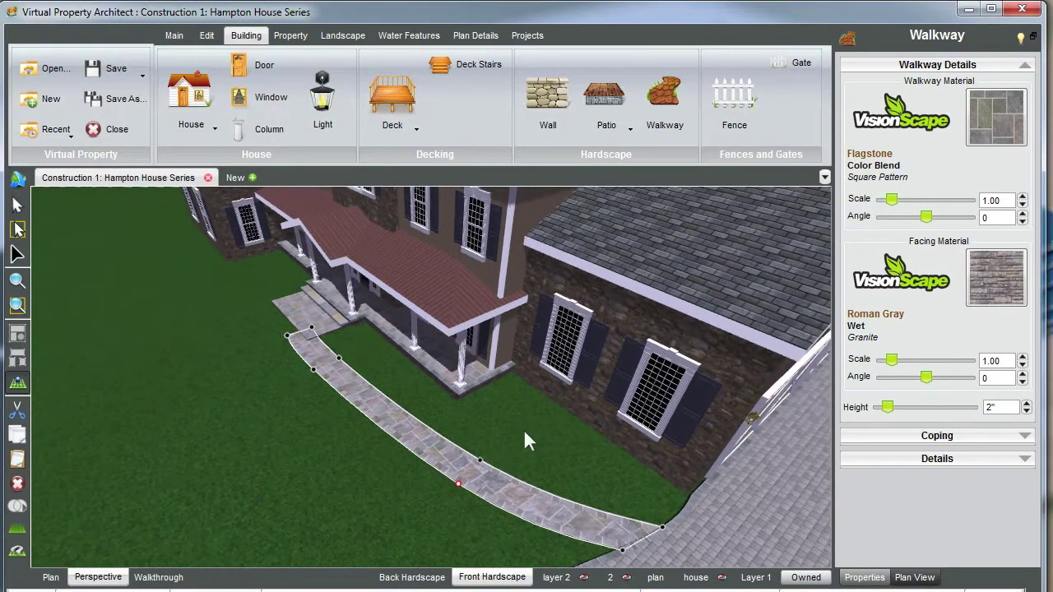
Step: Move the two end points of the walkway at the porch so that it butts against the landing's edge
{"action": "left_click", "coordinate": [317, 323]}
{"action": "scroll", "coordinate": [313, 315], "scroll_direction": "up", "scroll_amount": 3}
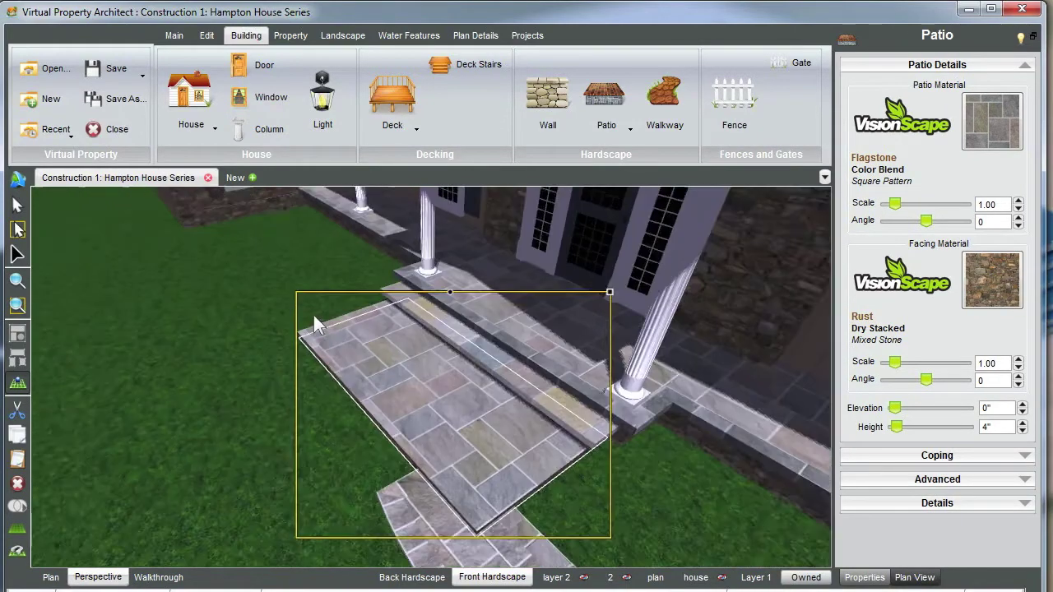
{"action": "scroll", "coordinate": [313, 315], "scroll_direction": "down", "scroll_amount": 2}
{"action": "middle_click_drag", "start_coordinate": [419, 383], "coordinate": [445, 516]}
{"action": "left_click", "coordinate": [416, 443]}
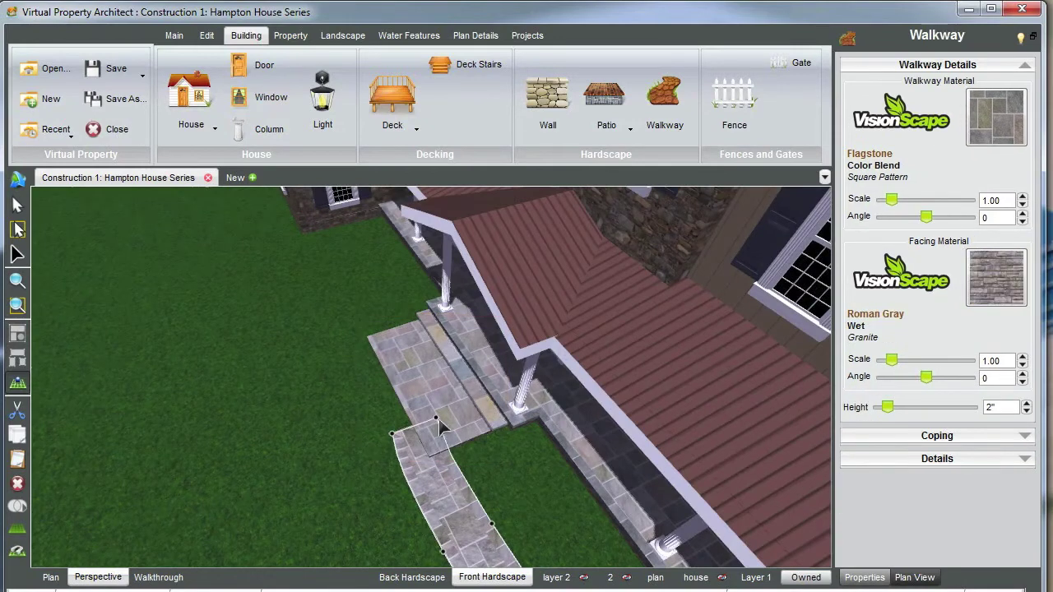
{"action": "left_click", "coordinate": [438, 418]}
{"action": "left_click", "coordinate": [392, 434]}
{"action": "left_click_drag", "start_coordinate": [438, 422], "coordinate": [469, 444]}
{"action": "scroll", "coordinate": [412, 434], "scroll_direction": "down", "scroll_amount": 2}
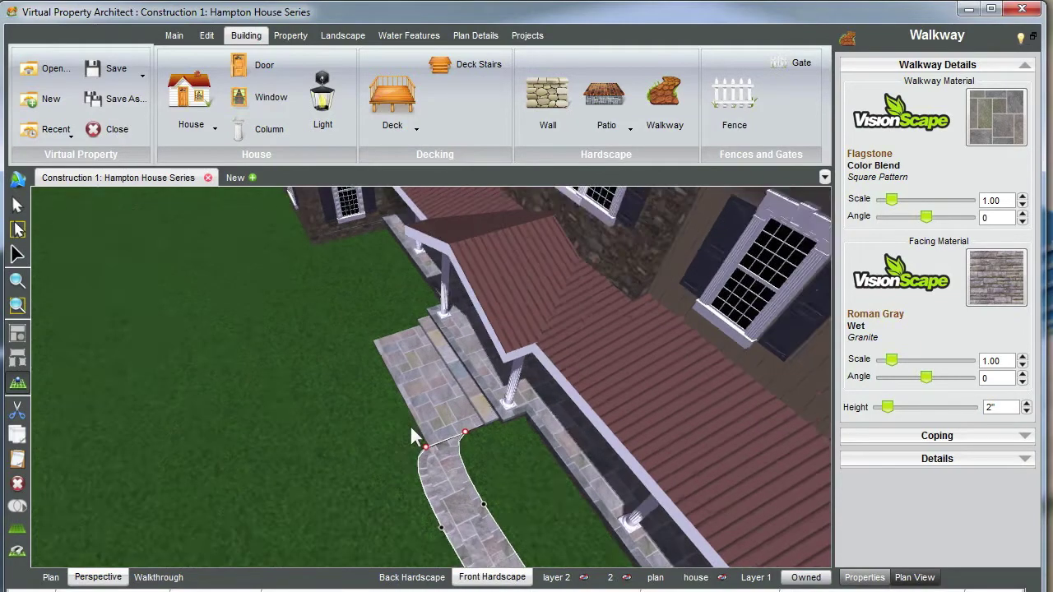
Step: Adjust the two walkway control points nearest the landing to even out the curve, and deselect the walkway
{"action": "left_click_drag", "start_coordinate": [480, 495], "coordinate": [500, 493]}
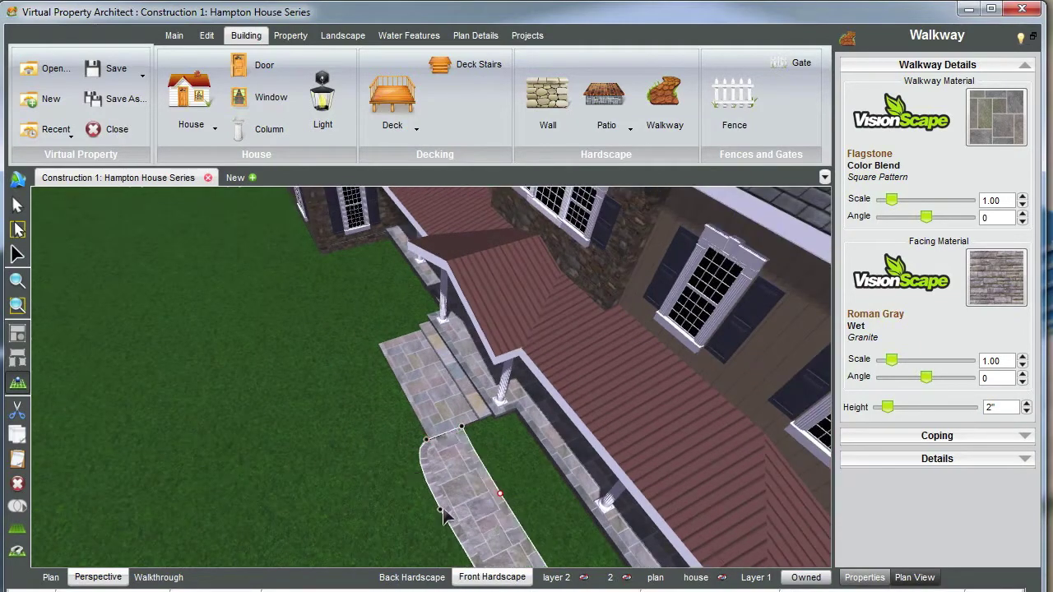
{"action": "left_click_drag", "start_coordinate": [441, 510], "coordinate": [460, 504]}
{"action": "middle_click_drag", "start_coordinate": [460, 504], "coordinate": [512, 473]}
{"action": "left_click", "coordinate": [287, 219]}
{"action": "middle_click_drag", "start_coordinate": [452, 362], "coordinate": [451, 383]}
Step: Compare the walkway with the porch landing, set the walkway's height to 4" to match it, and deselect the walkway
{"action": "left_click", "coordinate": [433, 381]}
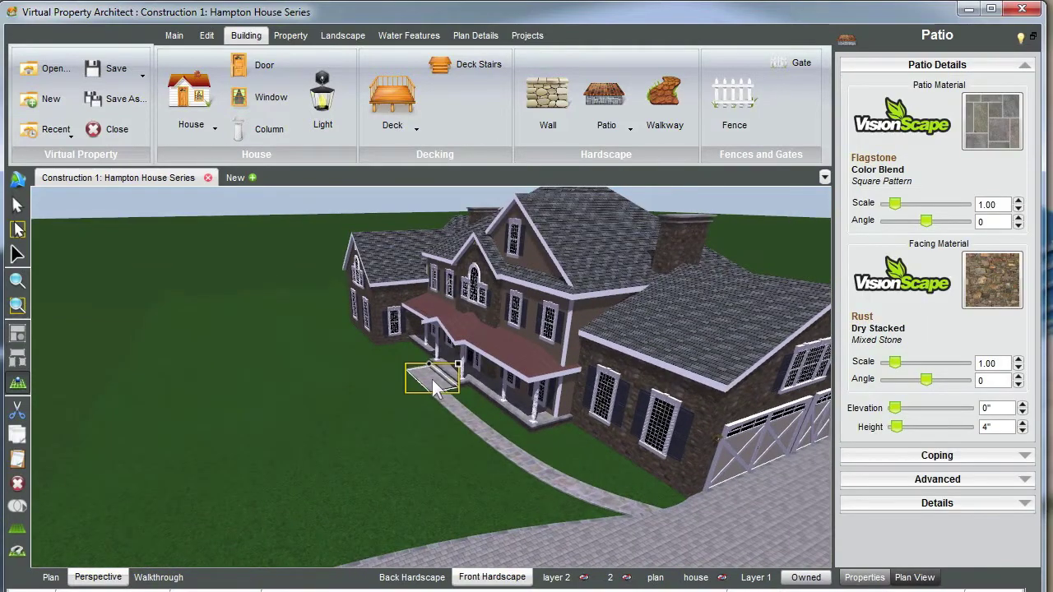
{"action": "scroll", "coordinate": [432, 379], "scroll_direction": "up", "scroll_amount": 5}
{"action": "left_click", "coordinate": [492, 487]}
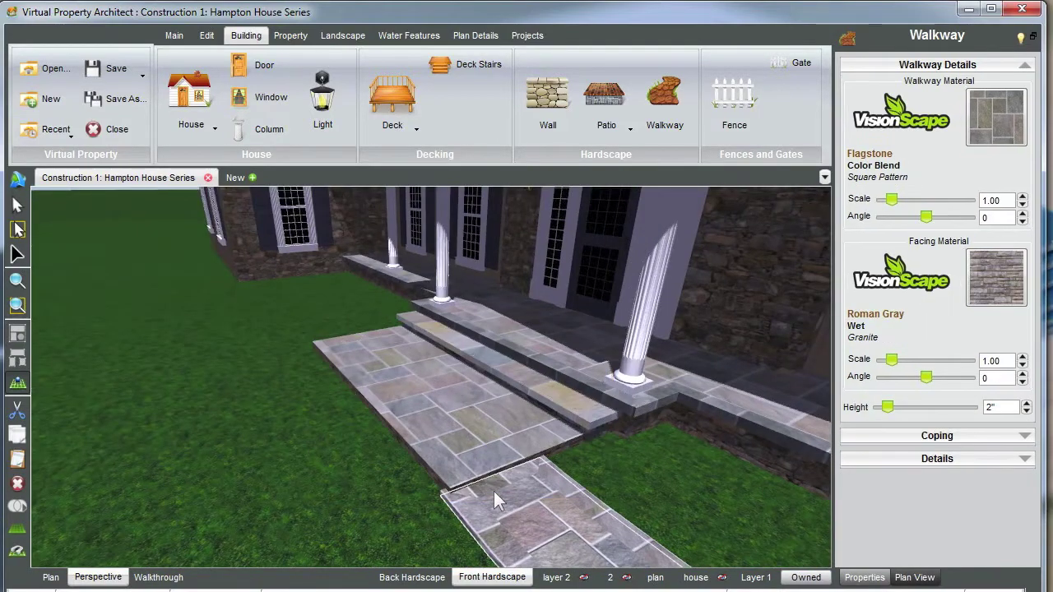
{"action": "middle_click_drag", "start_coordinate": [494, 491], "coordinate": [466, 427]}
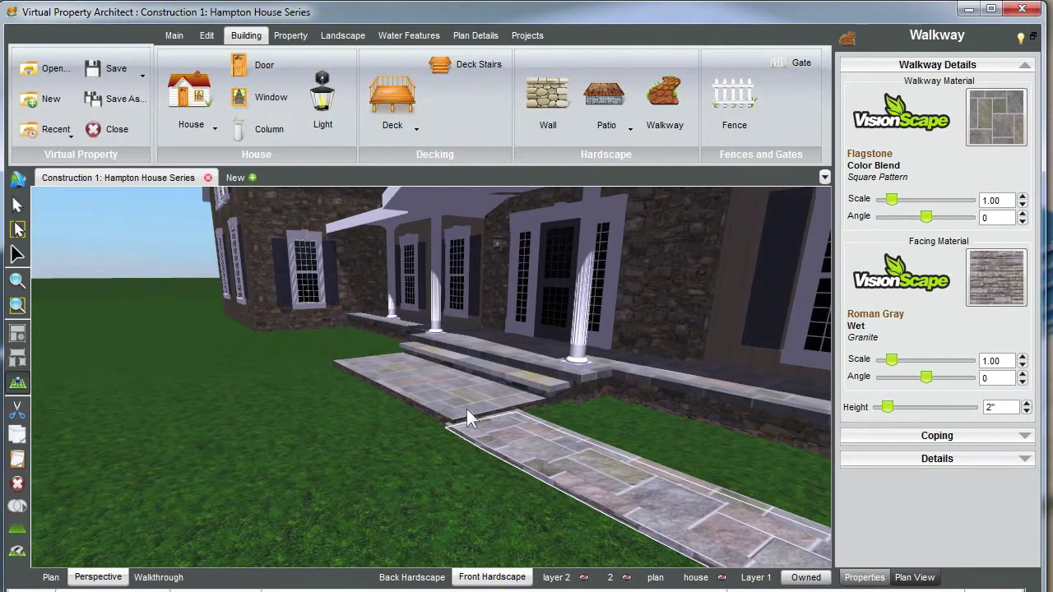
{"action": "left_click", "coordinate": [459, 399]}
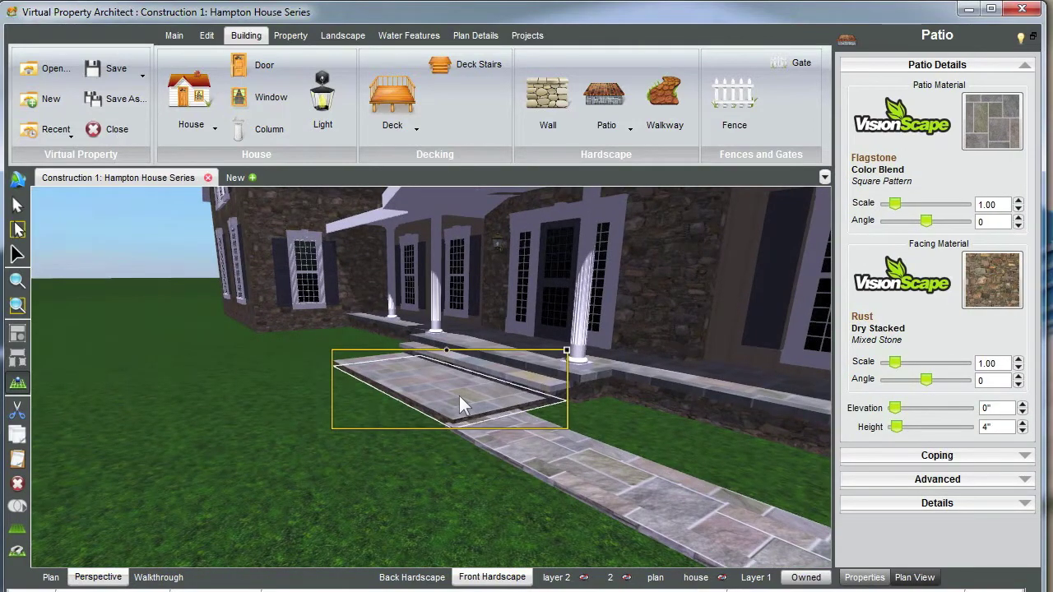
{"action": "middle_click_drag", "start_coordinate": [447, 384], "coordinate": [442, 387]}
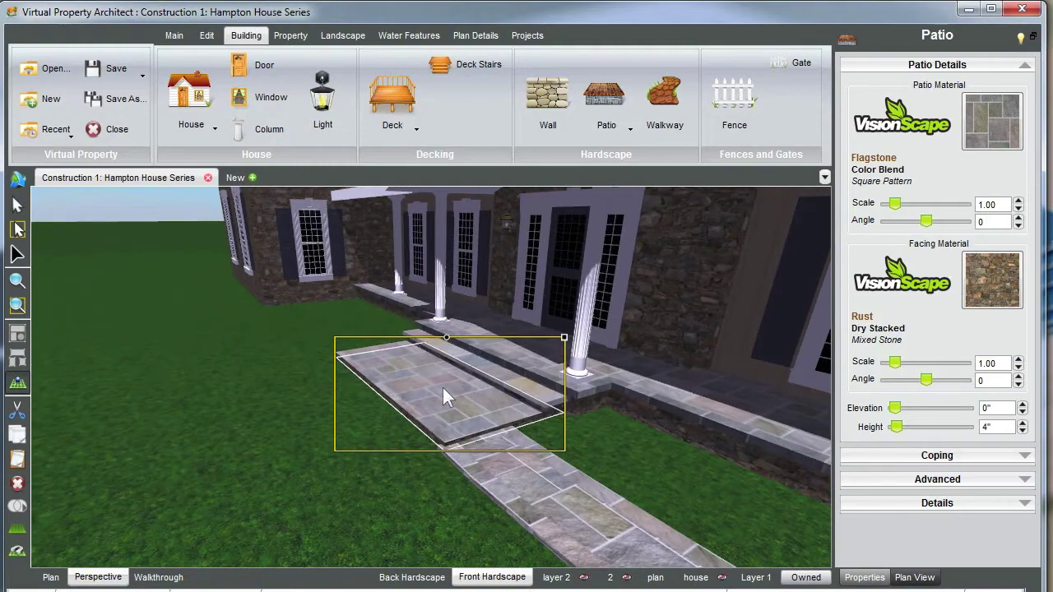
{"action": "left_click", "coordinate": [515, 490]}
{"action": "middle_click_drag", "start_coordinate": [518, 489], "coordinate": [501, 447]}
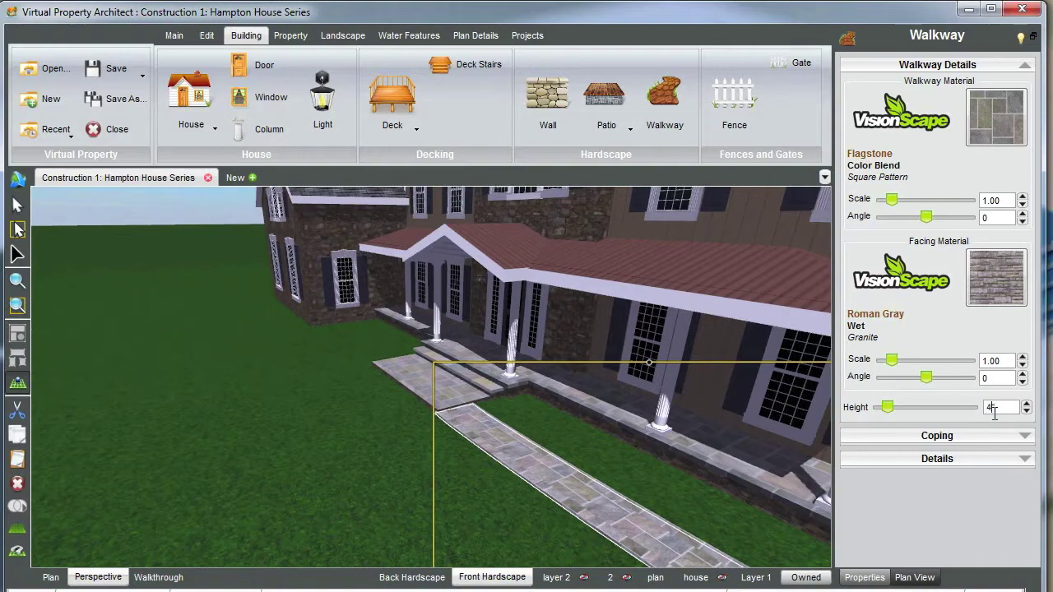
{"action": "key", "text": "Return"}
{"action": "middle_click_drag", "start_coordinate": [493, 461], "coordinate": [517, 413]}
{"action": "left_click", "coordinate": [173, 222]}
Step: Create a perspective screenshot of the whole house front named "Front Hardscape" and upload it to Virtual Property online
{"action": "scroll", "coordinate": [420, 386], "scroll_direction": "down", "scroll_amount": 4}
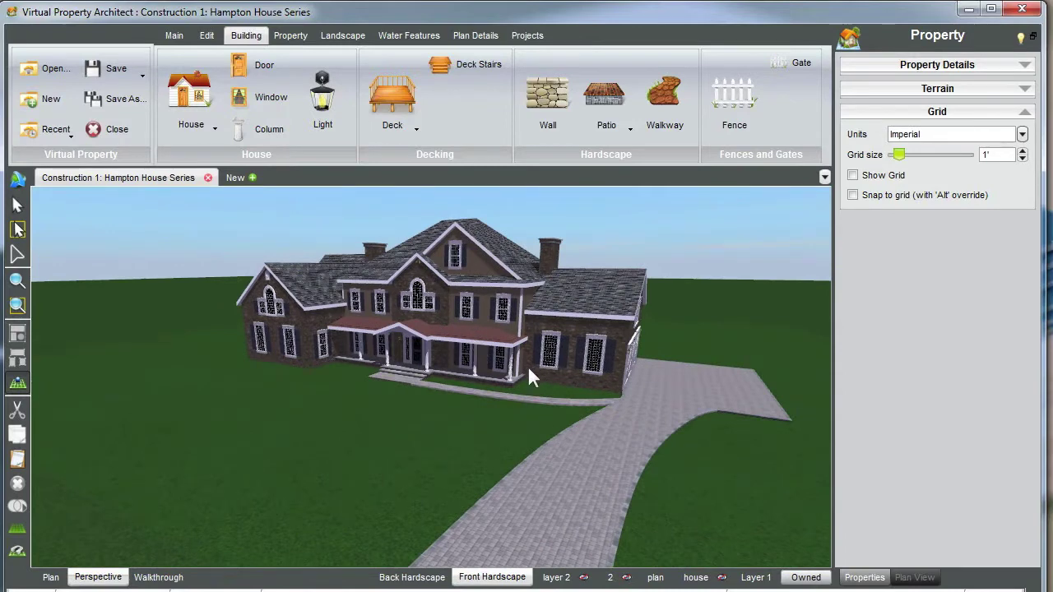
{"action": "scroll", "coordinate": [526, 365], "scroll_direction": "up", "scroll_amount": 1}
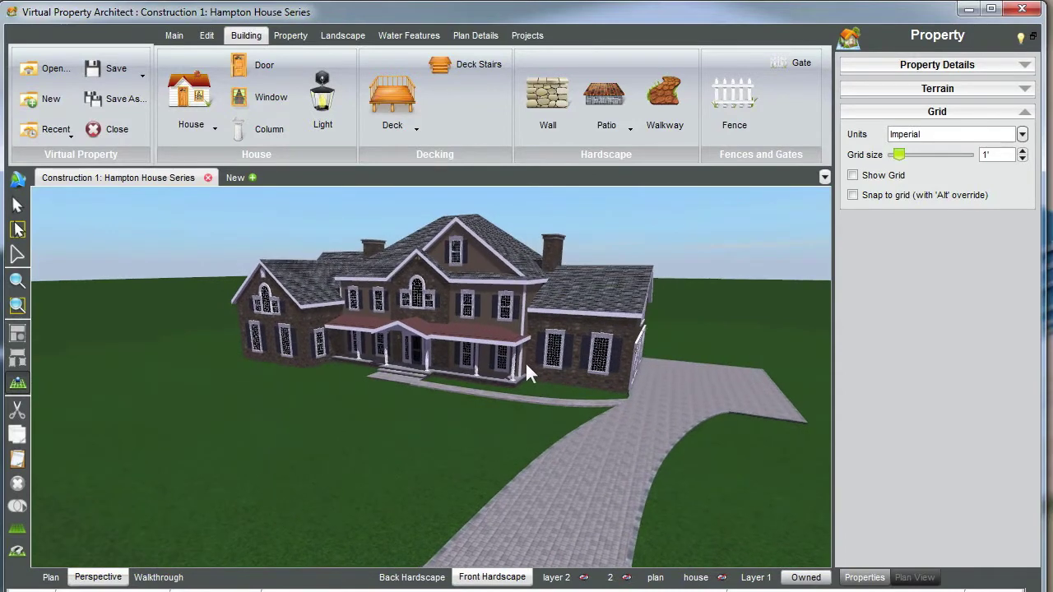
{"action": "left_click", "coordinate": [174, 35]}
{"action": "left_click", "coordinate": [444, 97]}
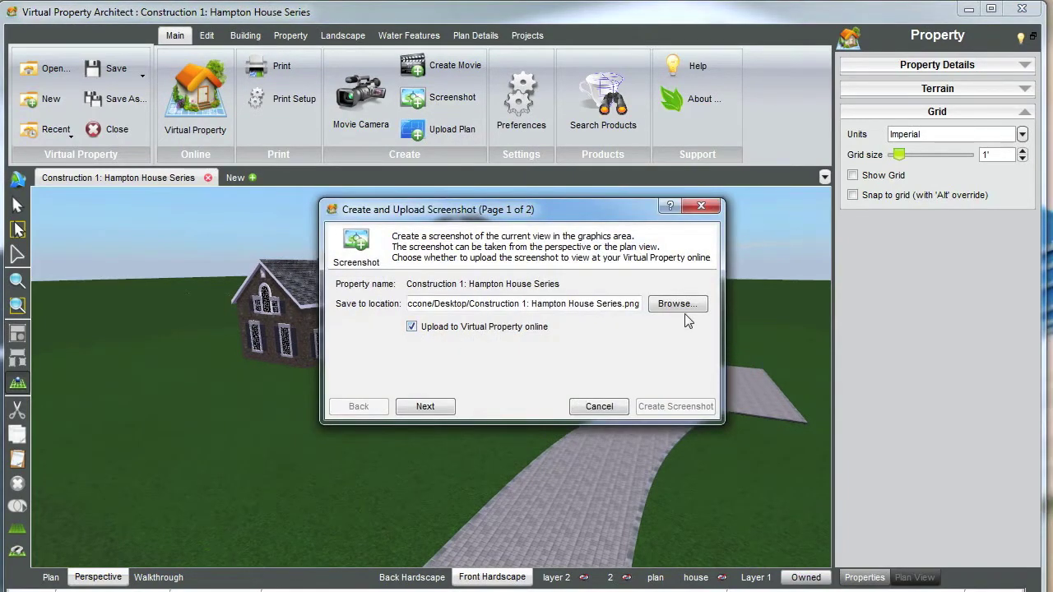
{"action": "left_click", "coordinate": [423, 405]}
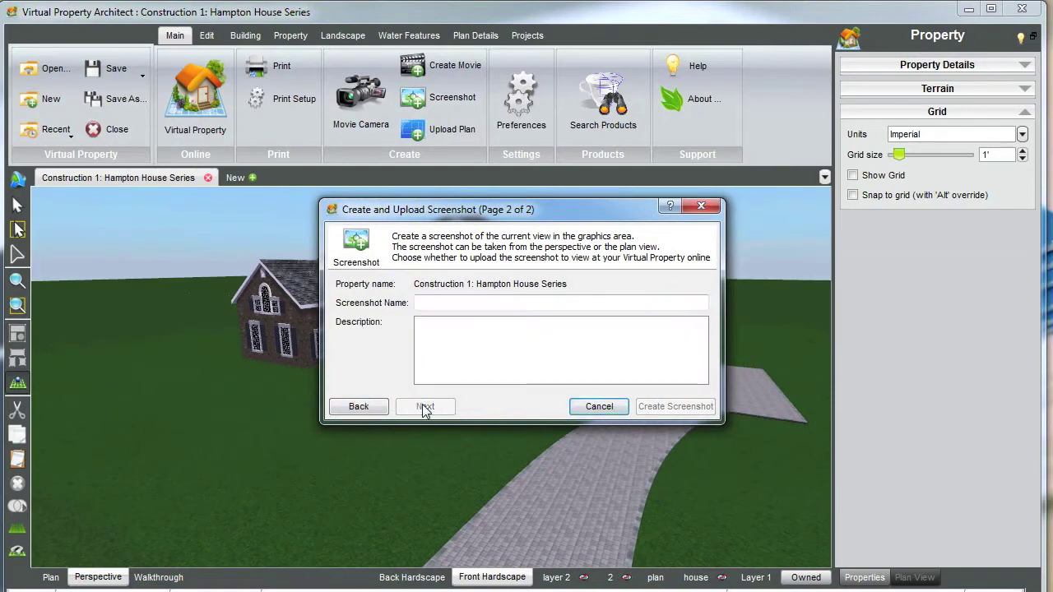
{"action": "left_click", "coordinate": [416, 304]}
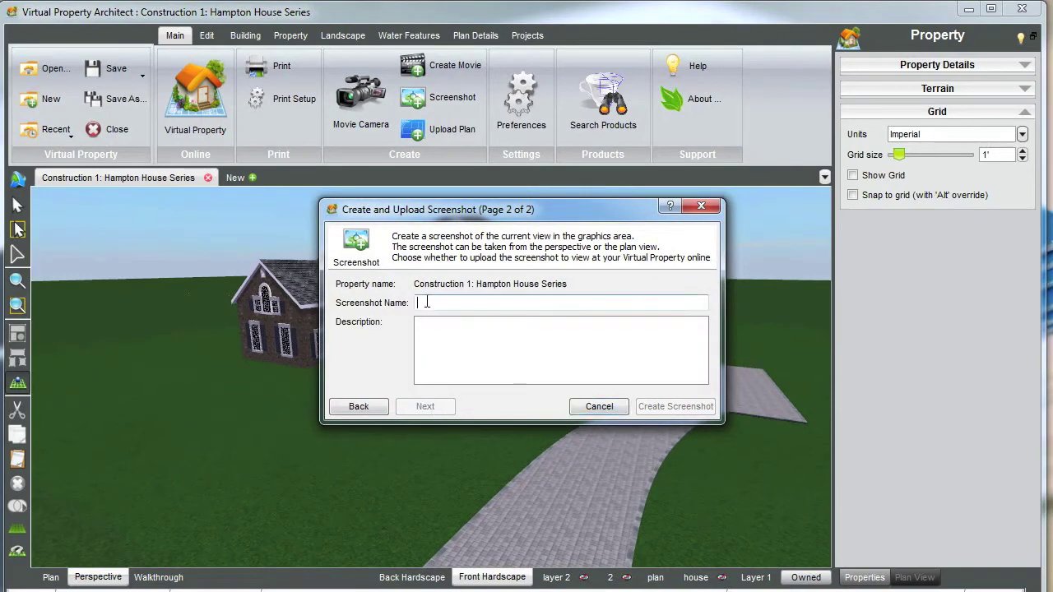
{"action": "type", "text": "Front Hardscape"}
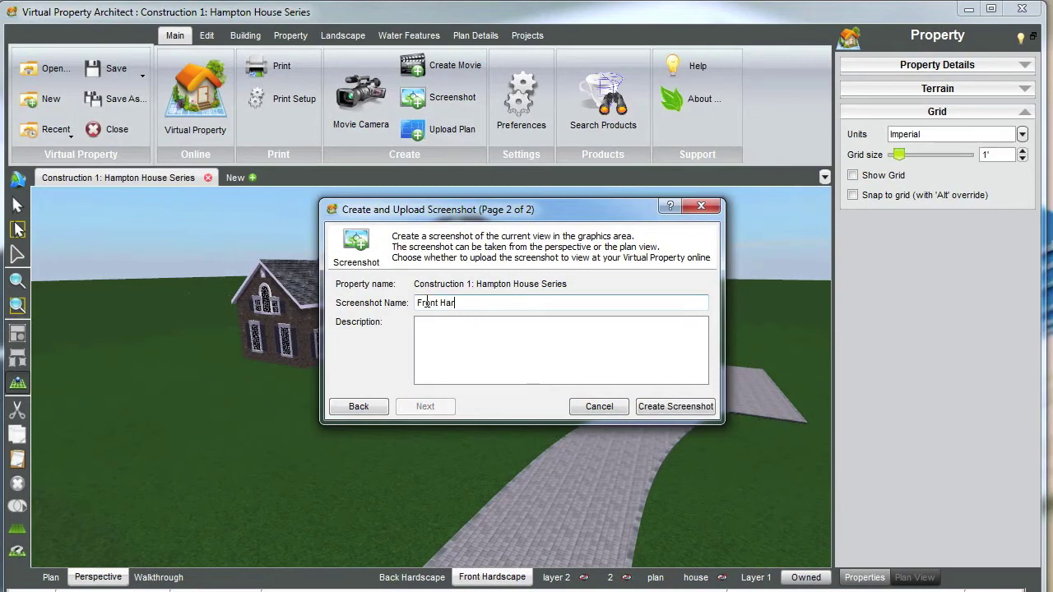
{"action": "left_click", "coordinate": [675, 408]}
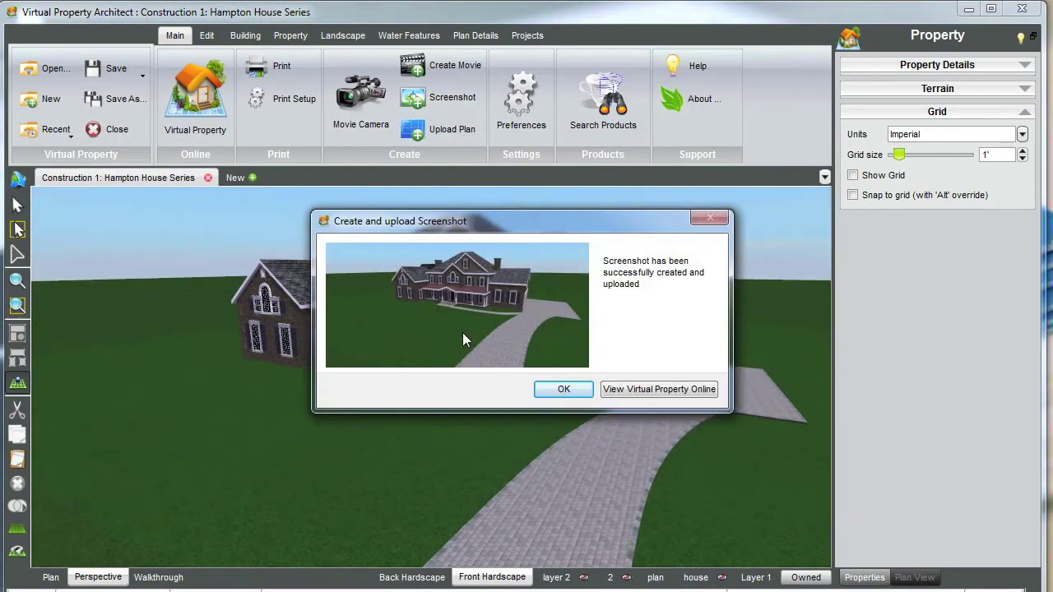
{"action": "left_click", "coordinate": [560, 391]}
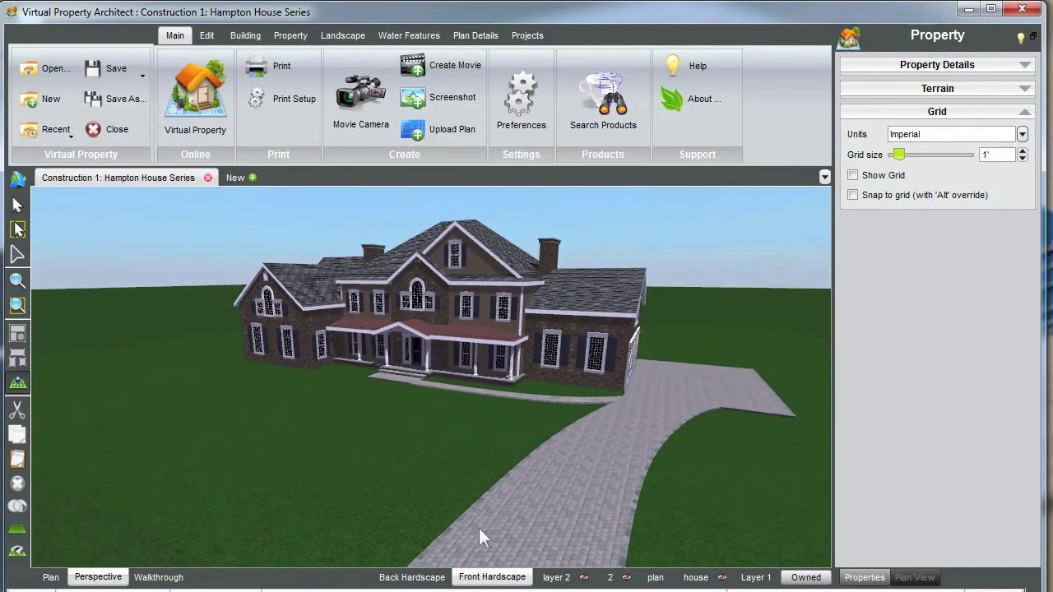
Step: Make Back Hardscape the active layer
{"action": "left_click", "coordinate": [411, 576]}
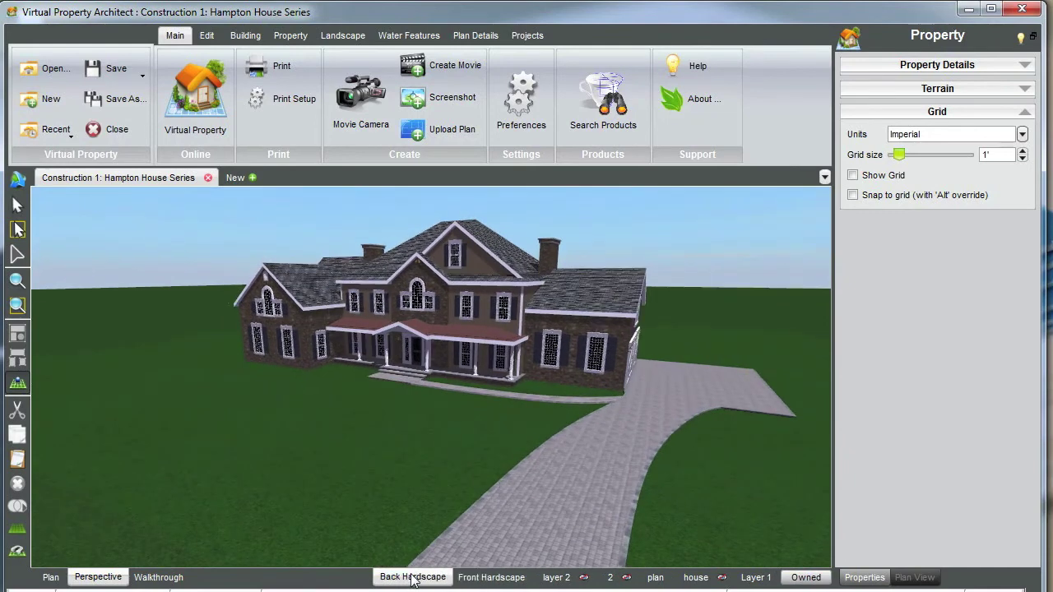